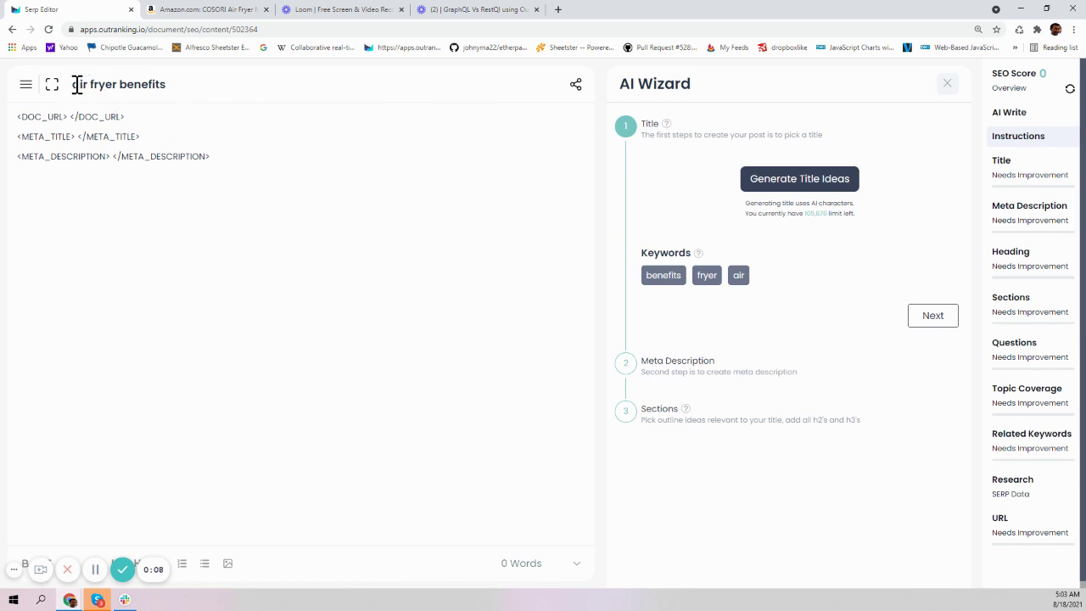
drag(73, 86, 101, 89)
click(169, 89)
triple_click(162, 84)
click(166, 85)
triple_click(169, 86)
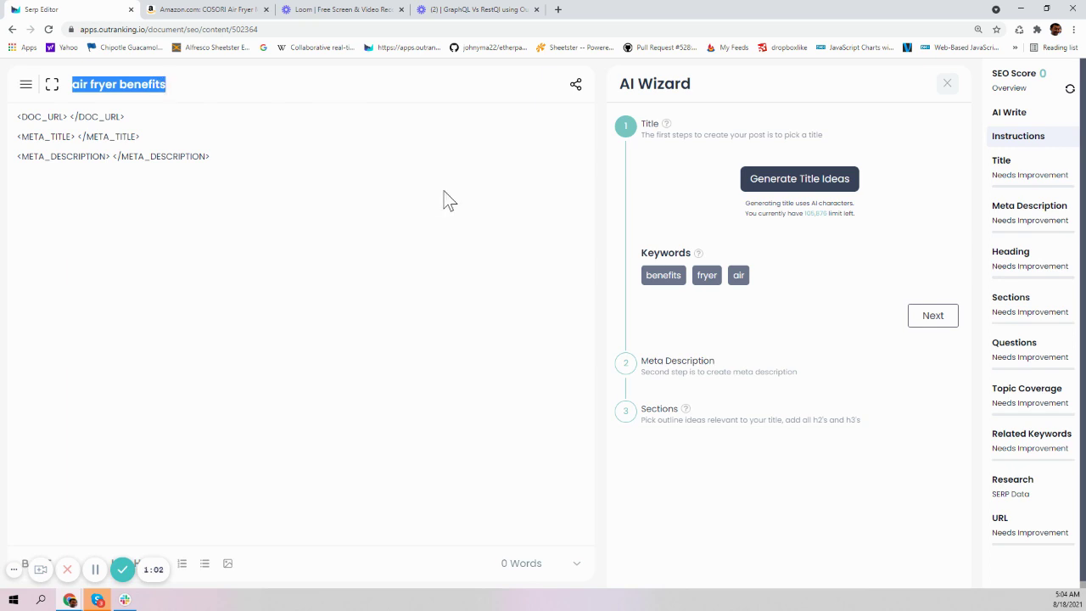
Generate title ideas and apply "Benefits of Using an Air Fryer: The Healthier Way to Fry" as the document's title
click(790, 182)
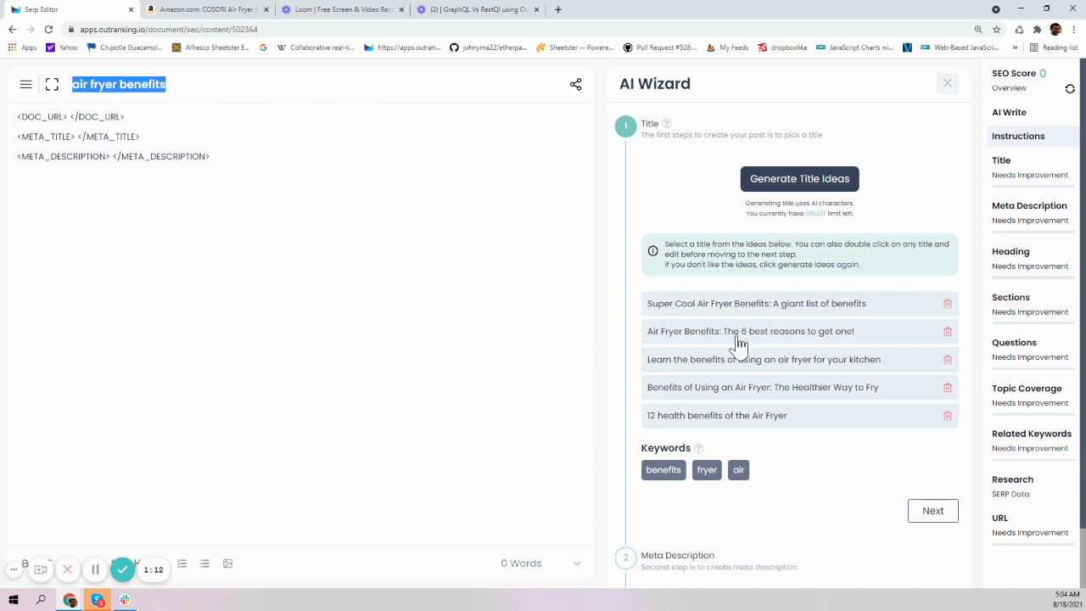
click(728, 338)
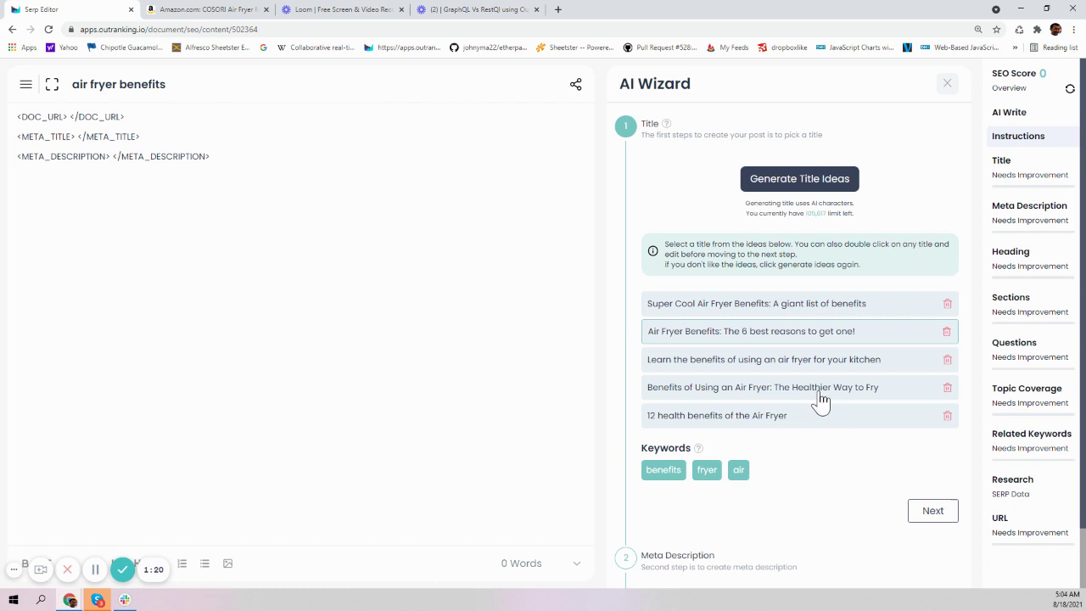
click(880, 398)
scroll(855, 477, down, 1)
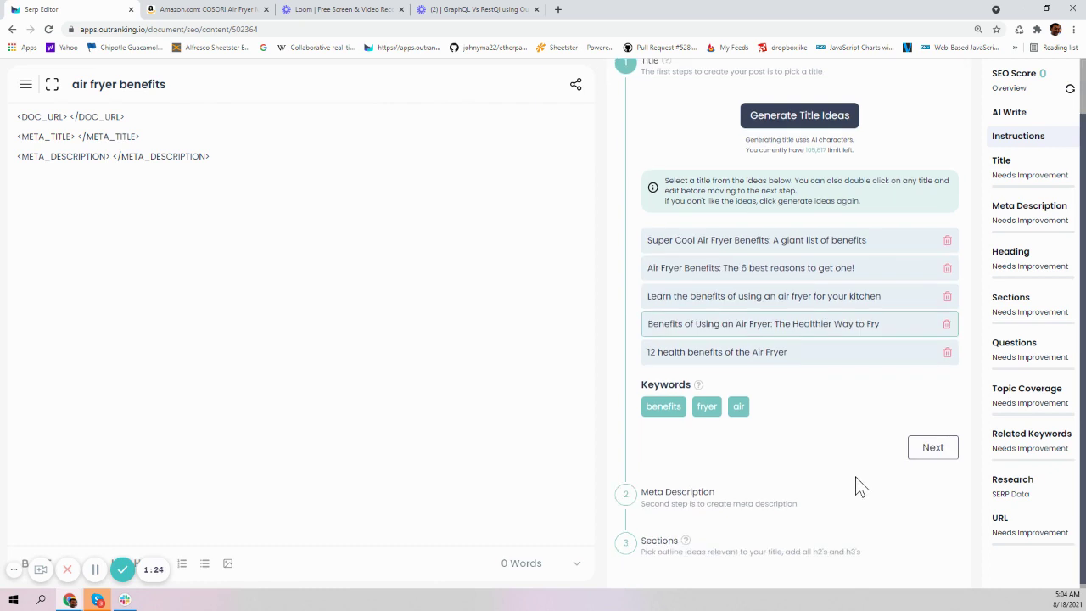
click(934, 443)
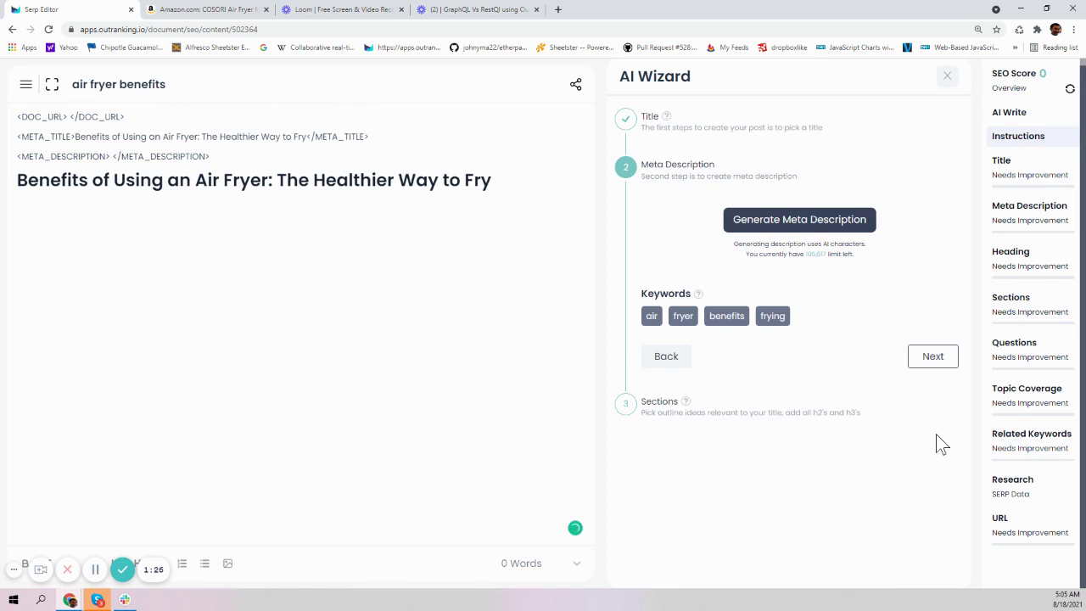
Generate meta description ideas and select the one starting "Air fryers are a healthier way to cook food"
click(785, 225)
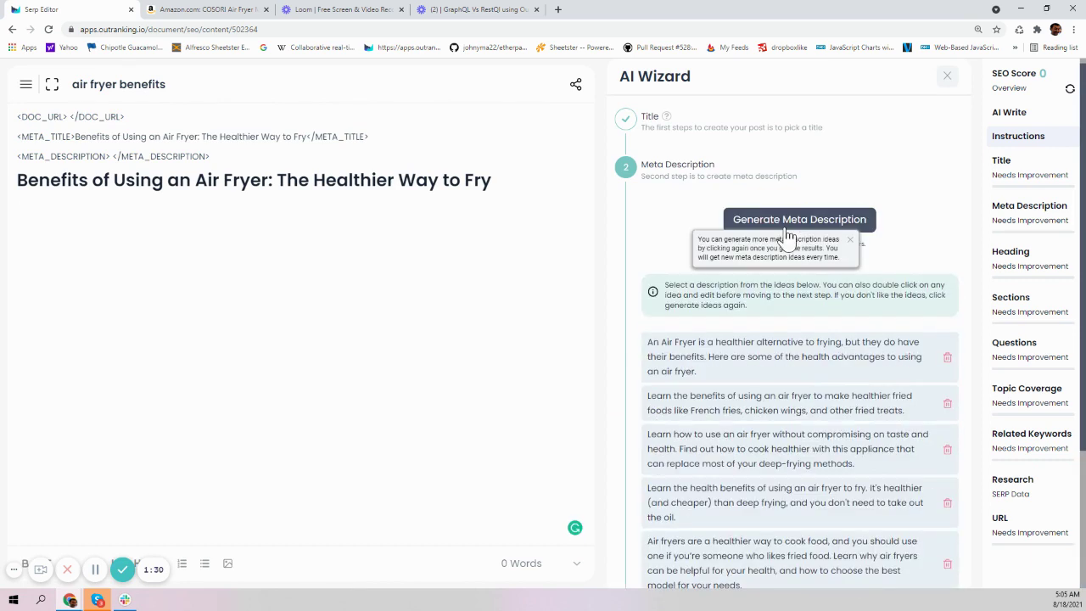
scroll(825, 357, down, 3)
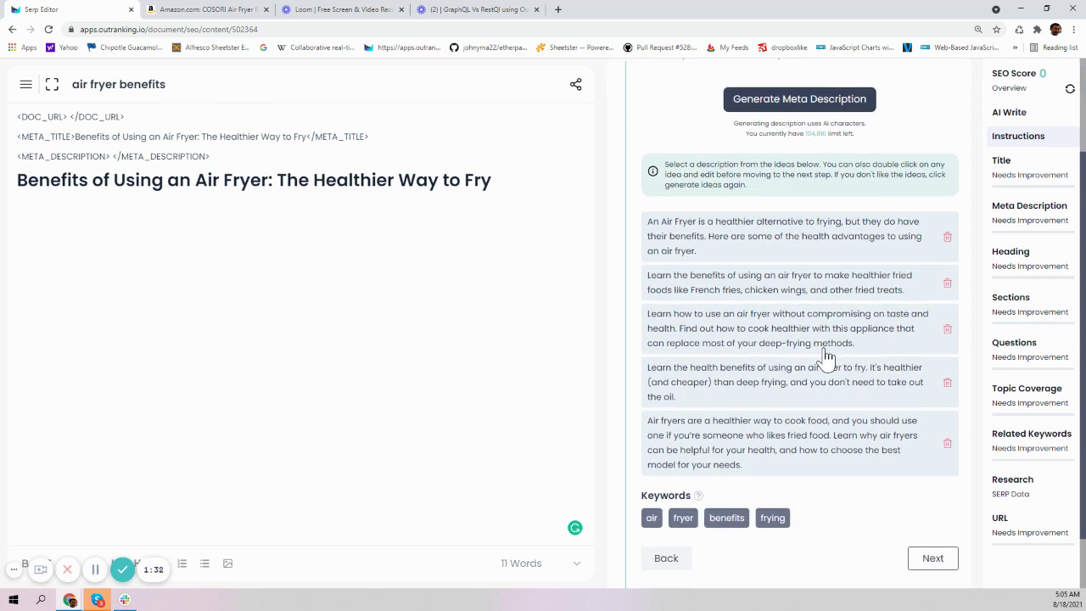
scroll(826, 357, down, 1)
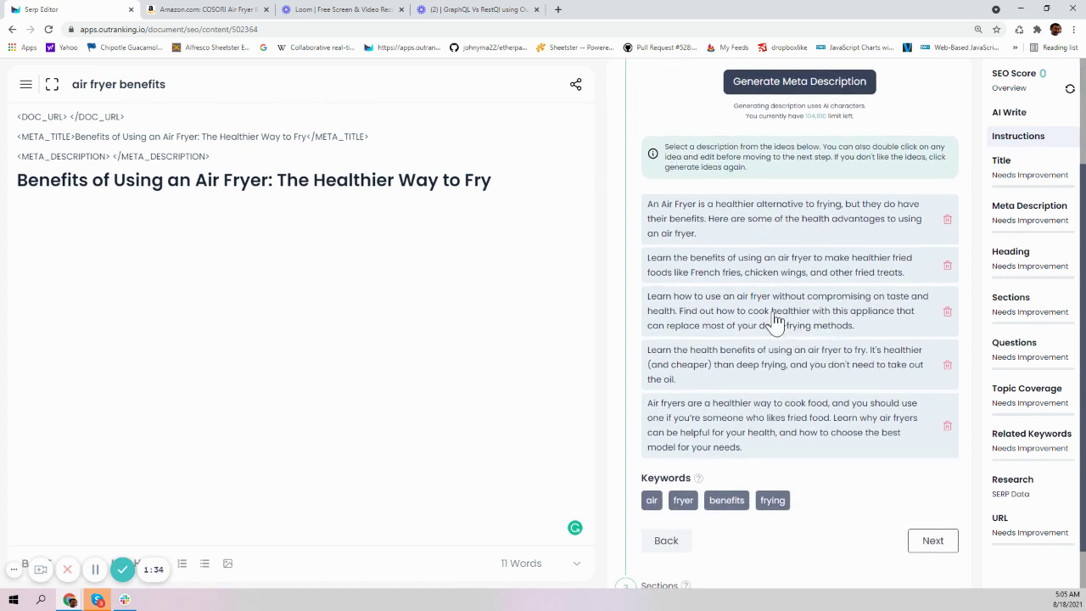
click(732, 436)
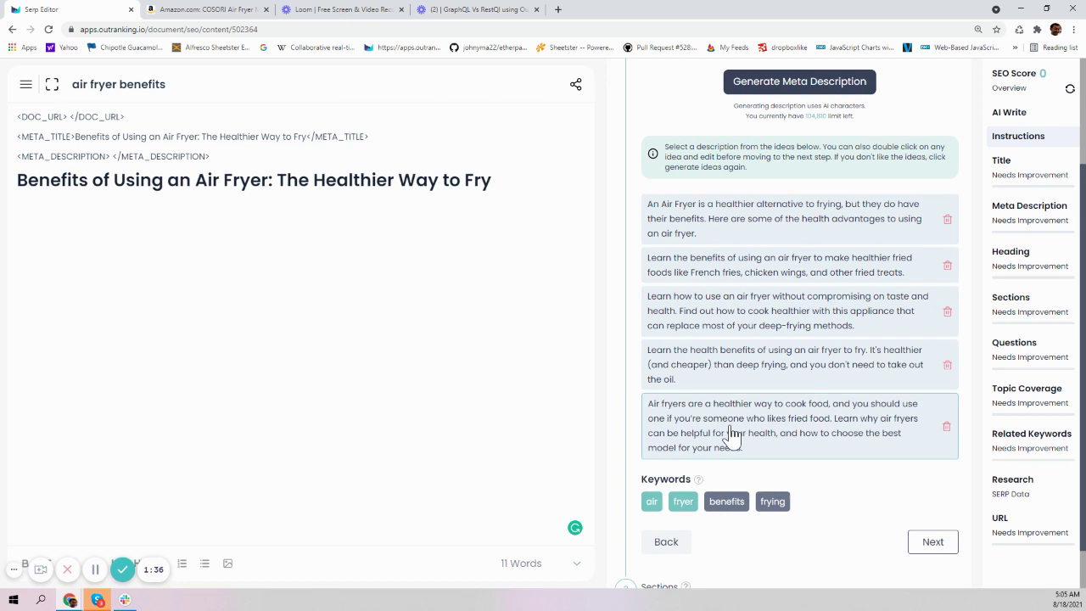
scroll(888, 366, down, 1)
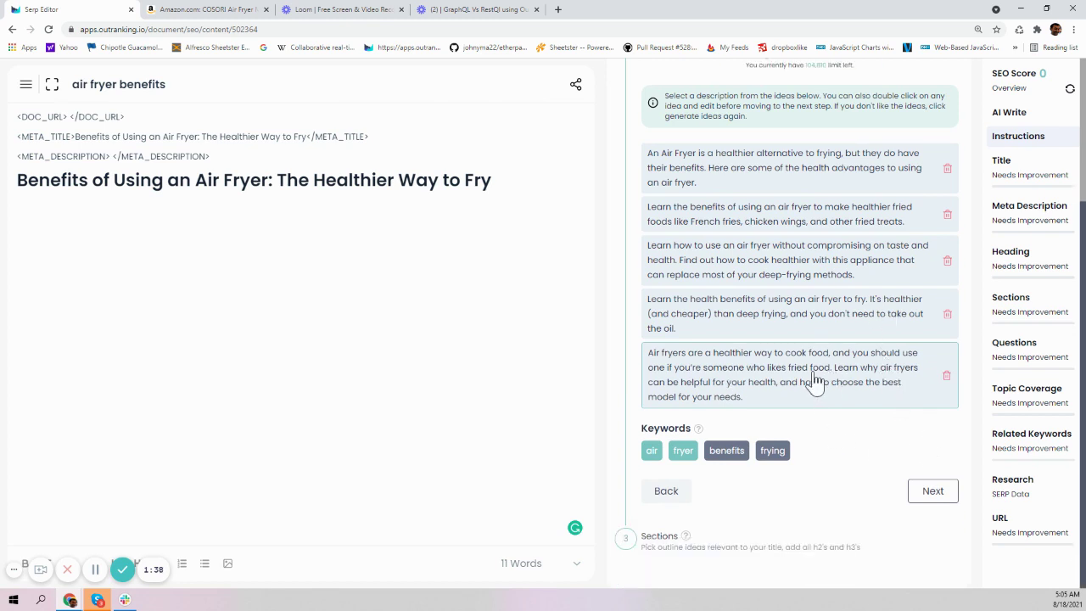
click(809, 265)
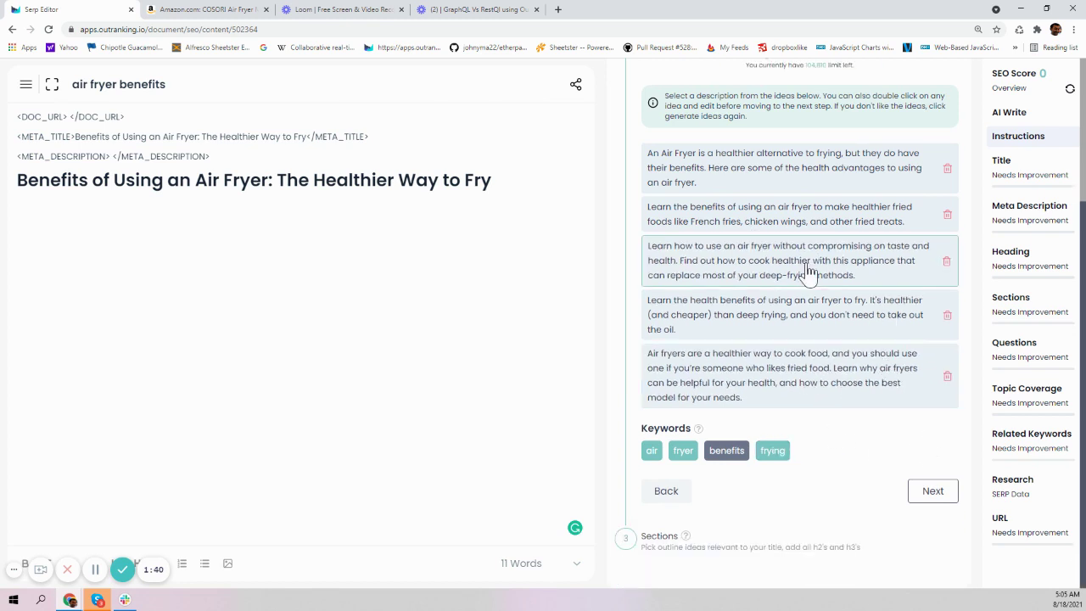
click(787, 383)
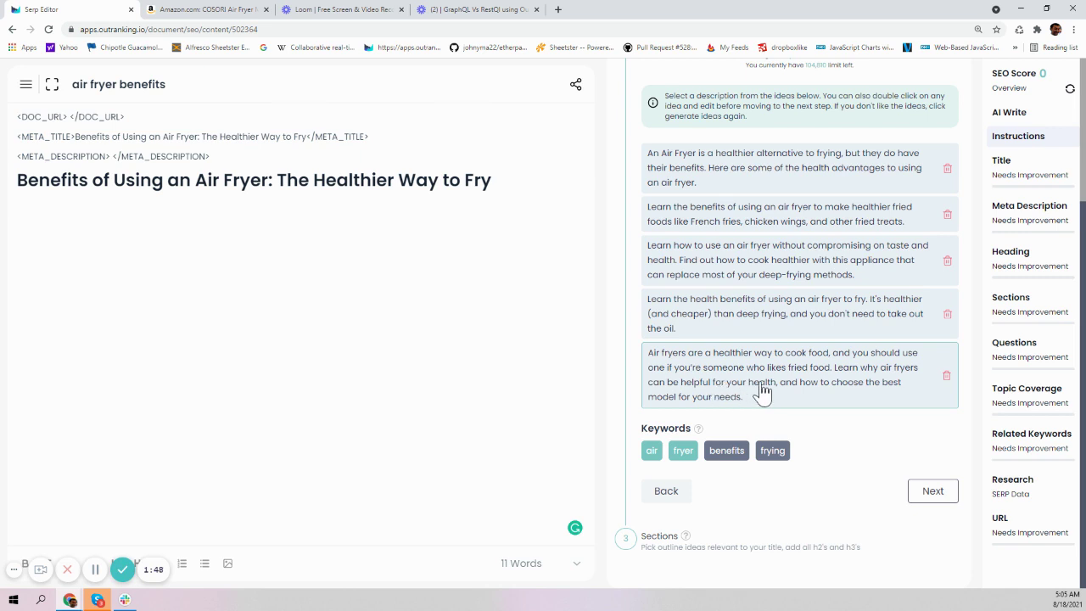
In the selected meta description, replace "can be helpful for your health" with "has health benefits"
double_click(692, 390)
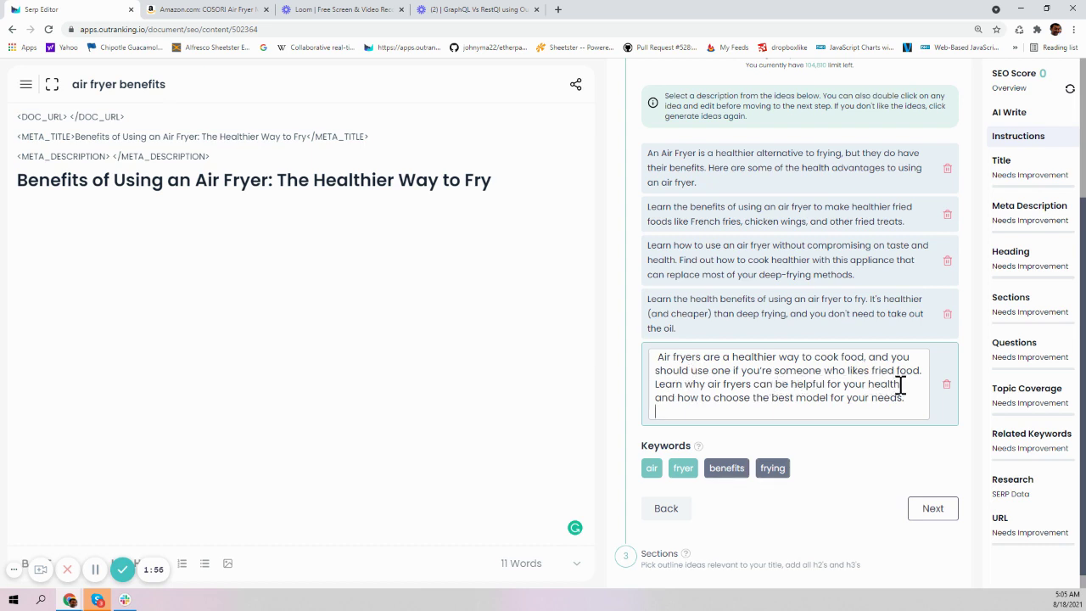
mouse_move(900, 384)
mouse_down()
mouse_move(781, 384)
mouse_move(794, 384)
mouse_up()
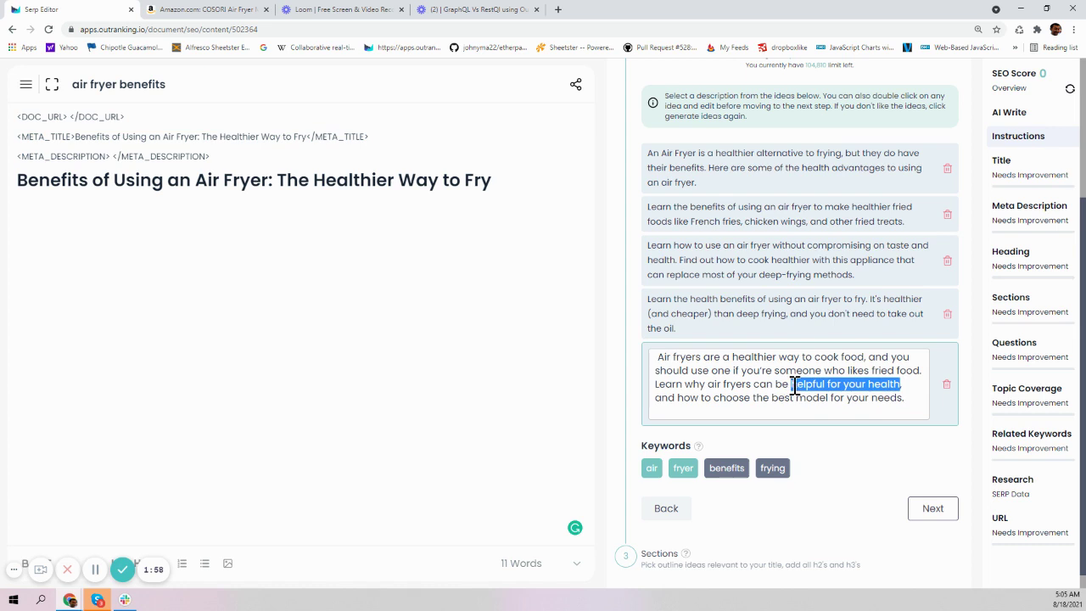
key(BackSpace)
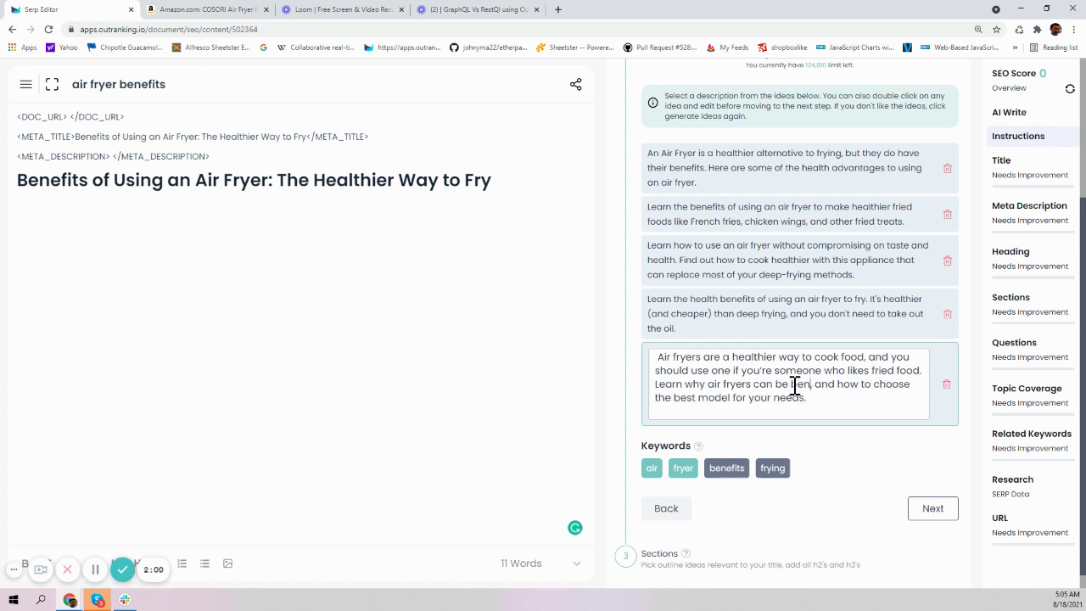
key(BackSpace)
key(BackSpace)
text(enefit)
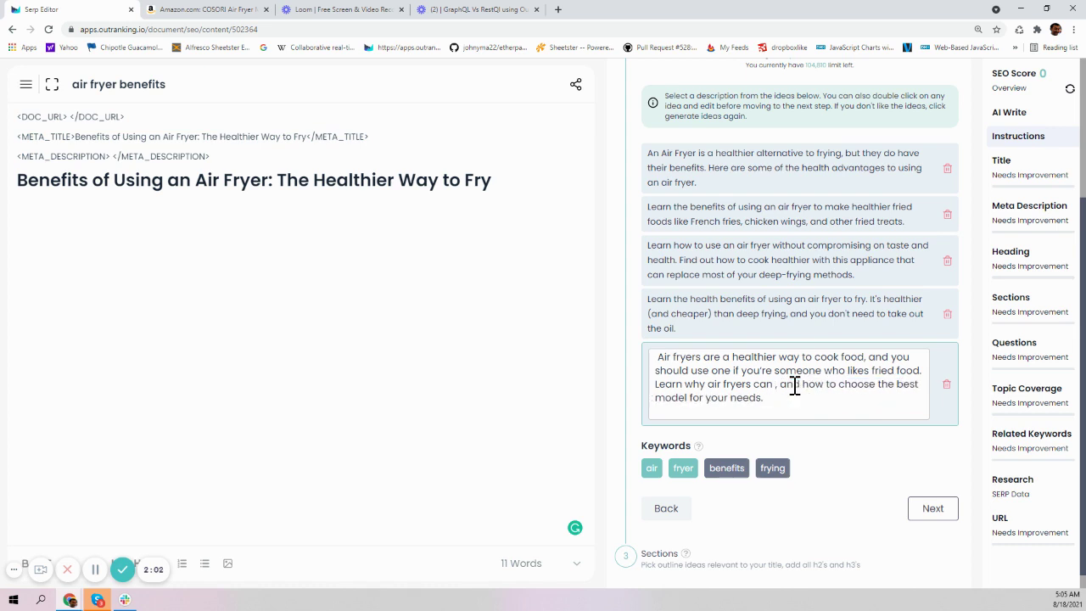
text(,)
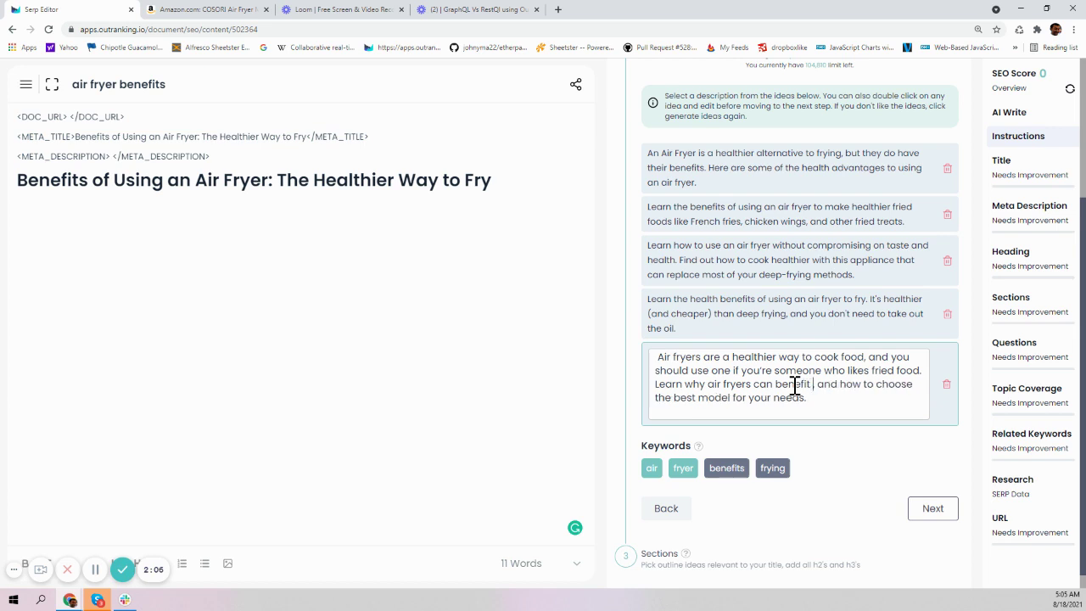
key(BackSpace)
key(BackSpace)
key(BackSpace)
key(BackSpace)
key(BackSpace)
key(BackSpace)
key(BackSpace)
key(BackSpace)
key(BackSpace)
key(BackSpace)
key(BackSpace)
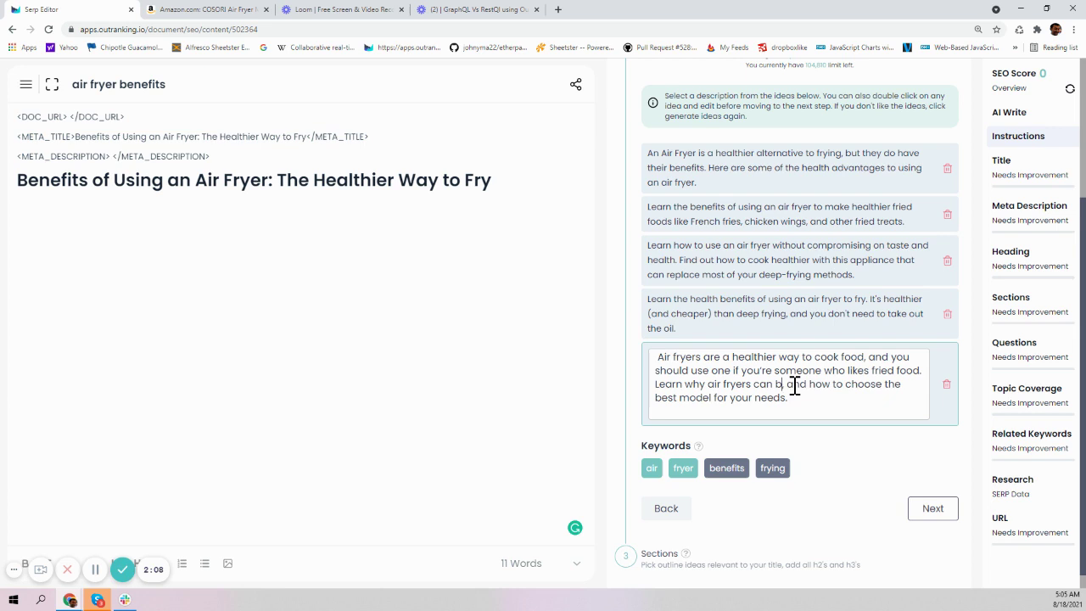
text(has health benefits)
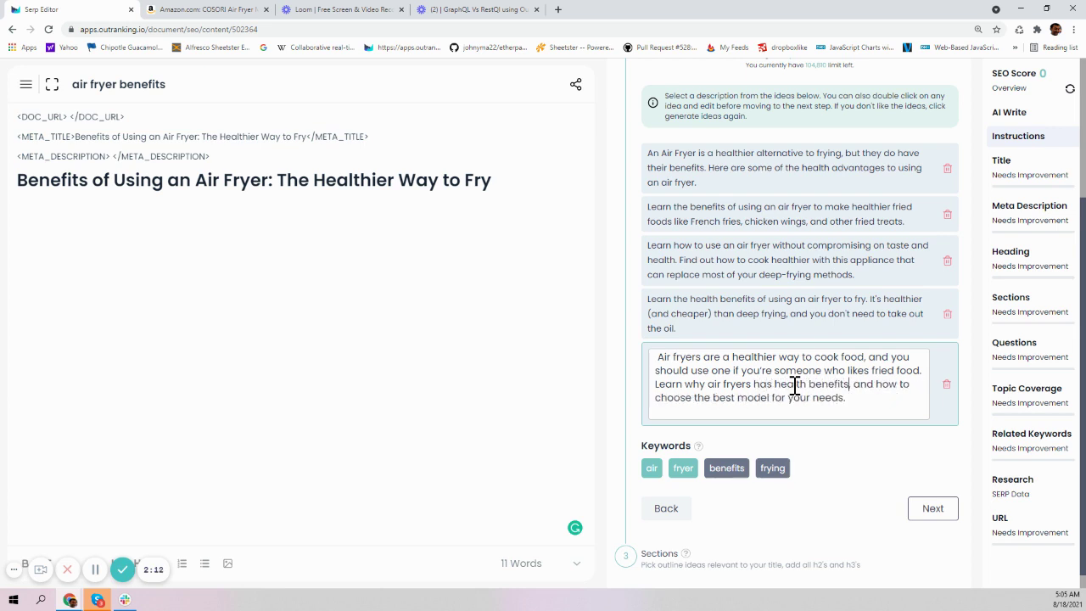
click(871, 460)
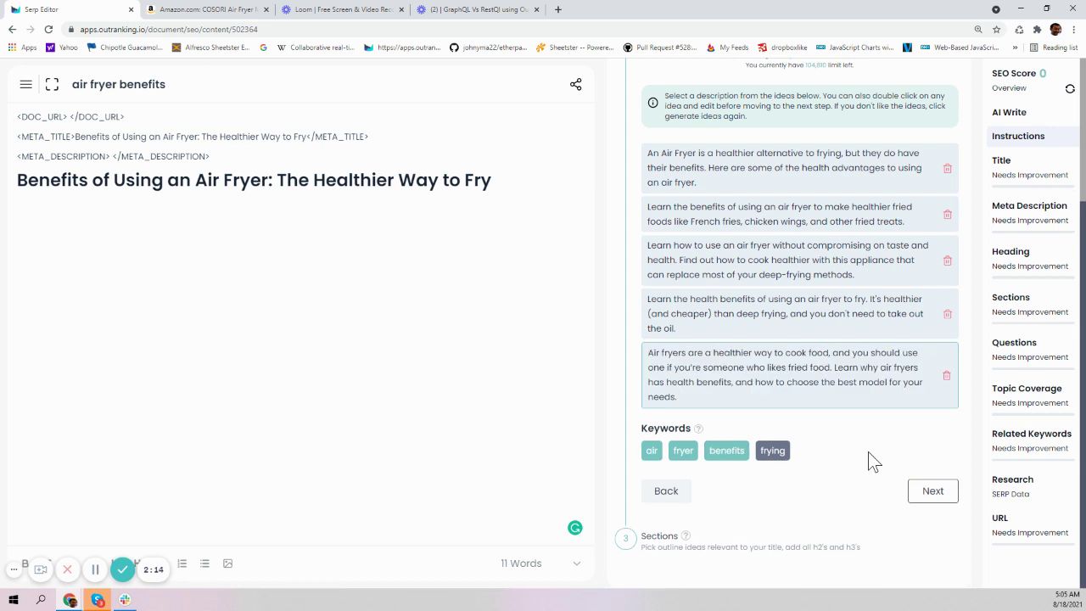
Insert "frying" before "needs" in the selected meta description and apply it to the document
double_click(812, 381)
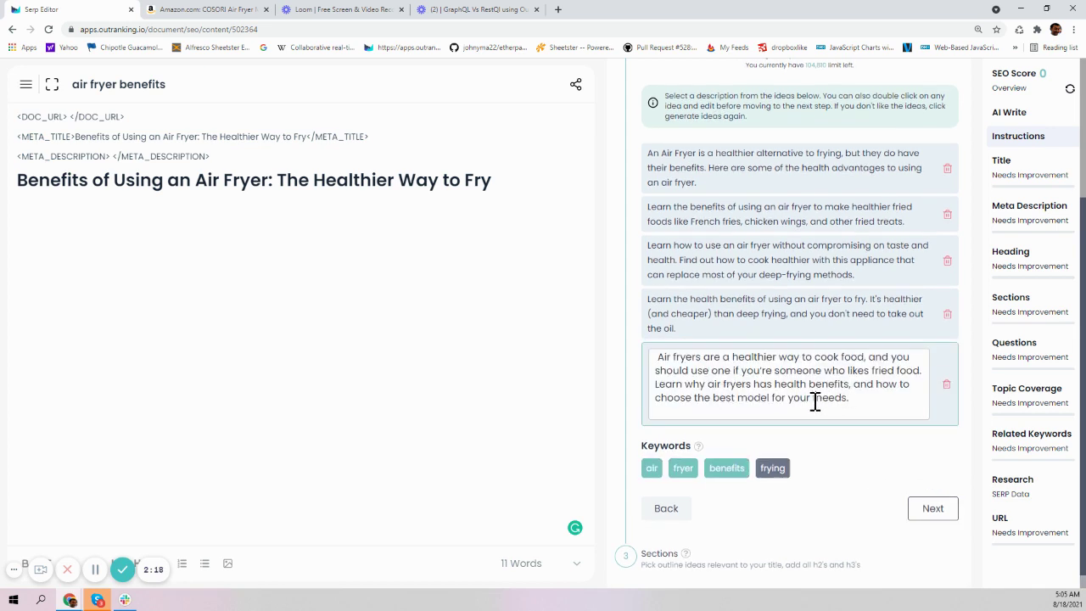
click(814, 401)
text(frying)
click(869, 454)
click(932, 494)
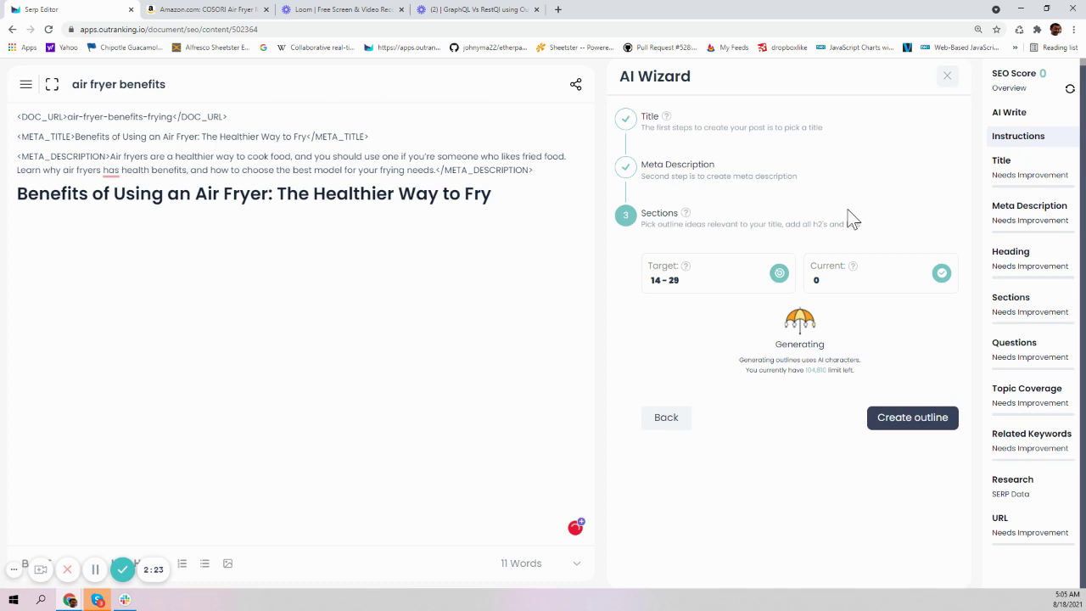
Select the outline topics "What is an air fryer?" and "What are the benefits of using an air fryer?"
scroll(803, 336, down, 1)
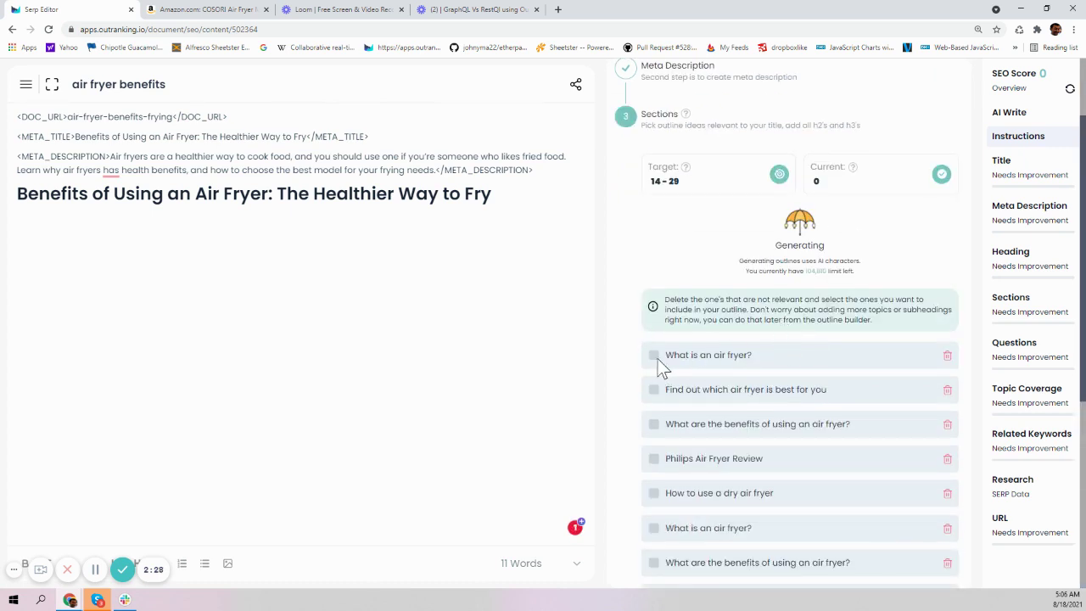
scroll(833, 293, down, 2)
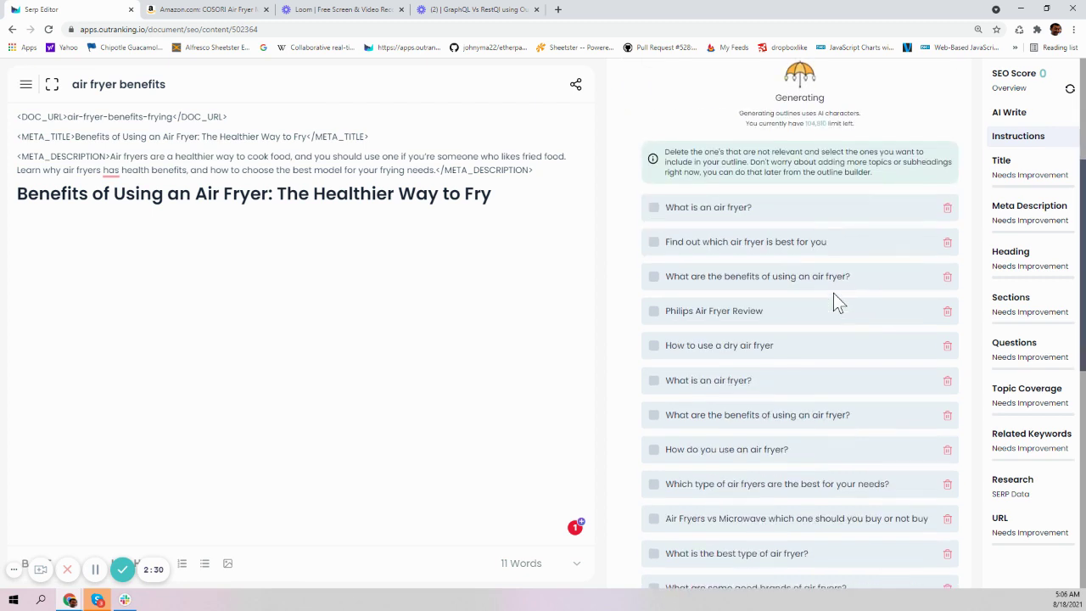
scroll(833, 293, down, 1)
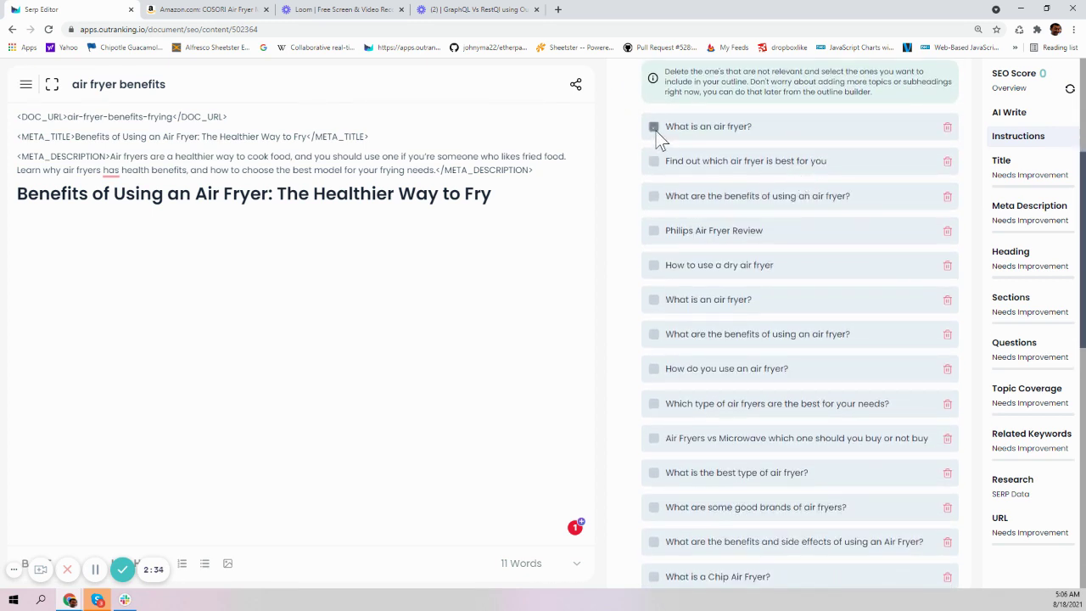
click(653, 196)
scroll(808, 304, down, 1)
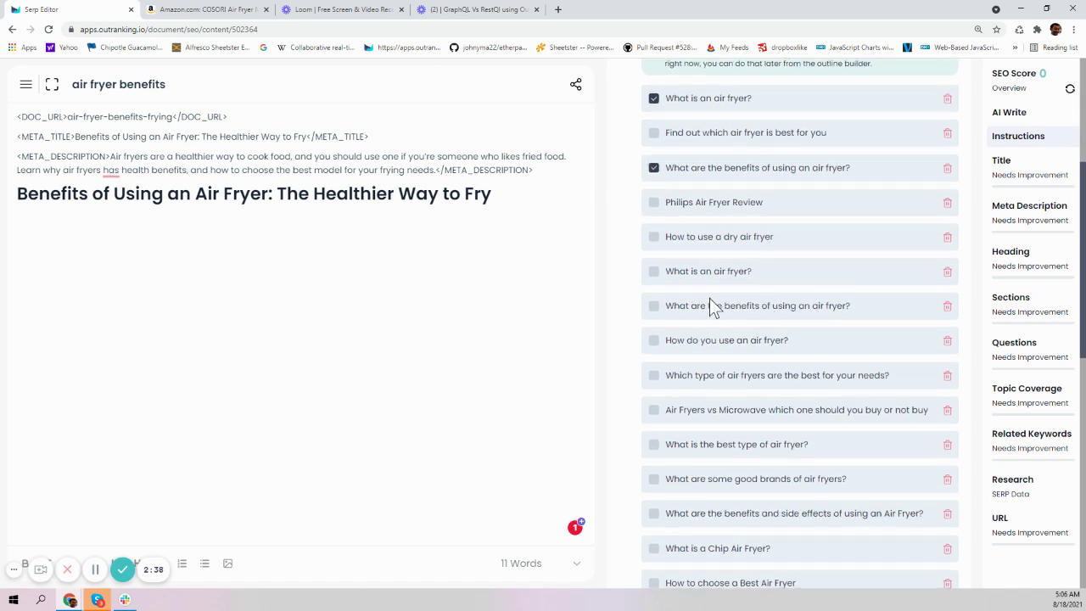
Also select "Which type of air fryers are the best for your needs?" and the Air Fryers vs Microwave topic, and create the outline
scroll(710, 298, down, 2)
scroll(710, 301, down, 1)
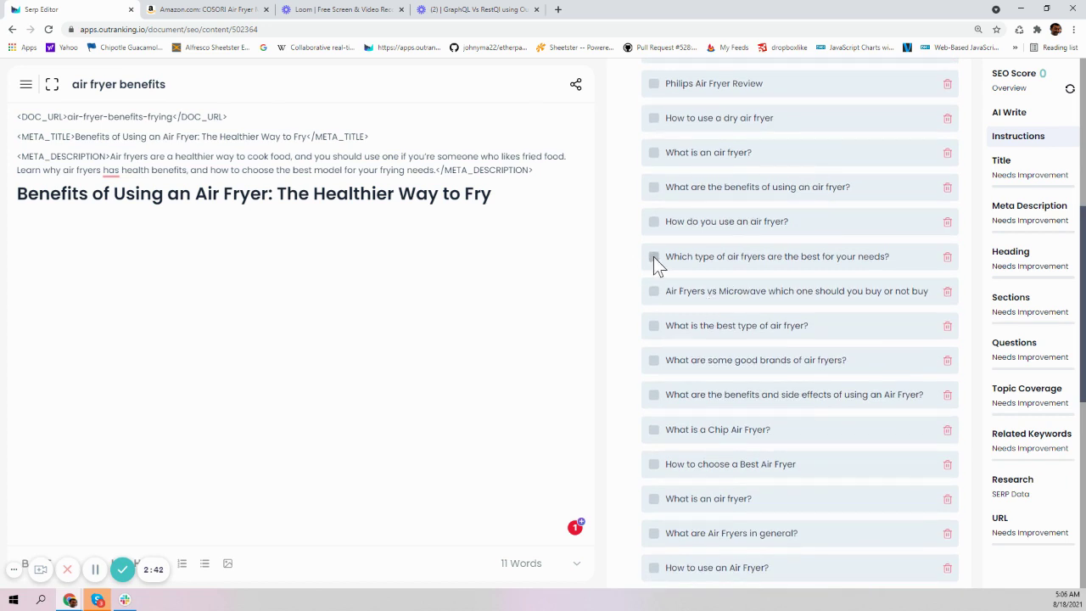
click(653, 257)
scroll(730, 314, down, 1)
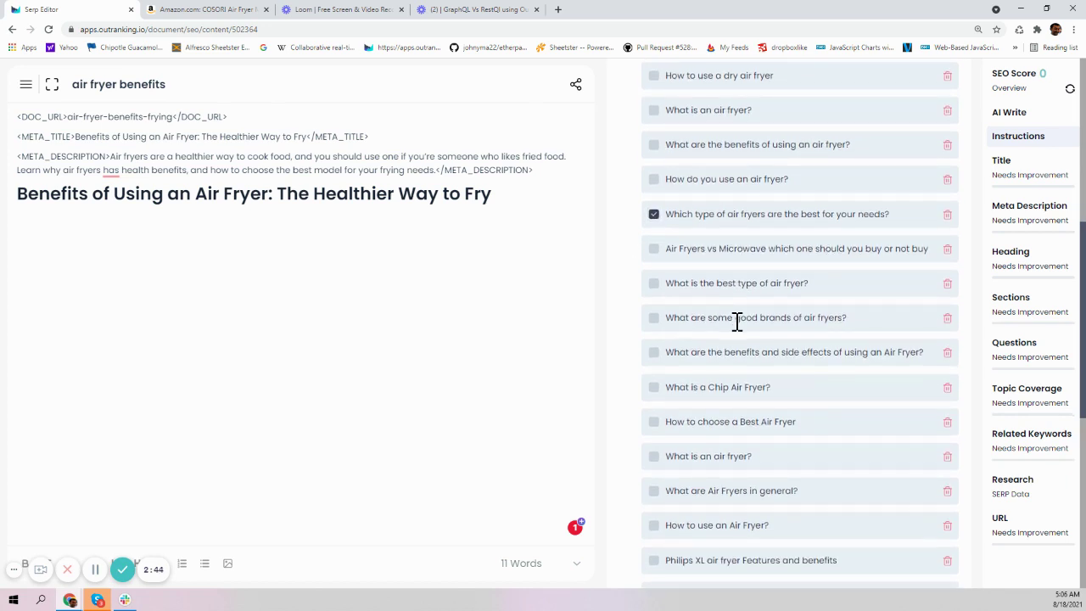
click(653, 251)
scroll(812, 277, down, 4)
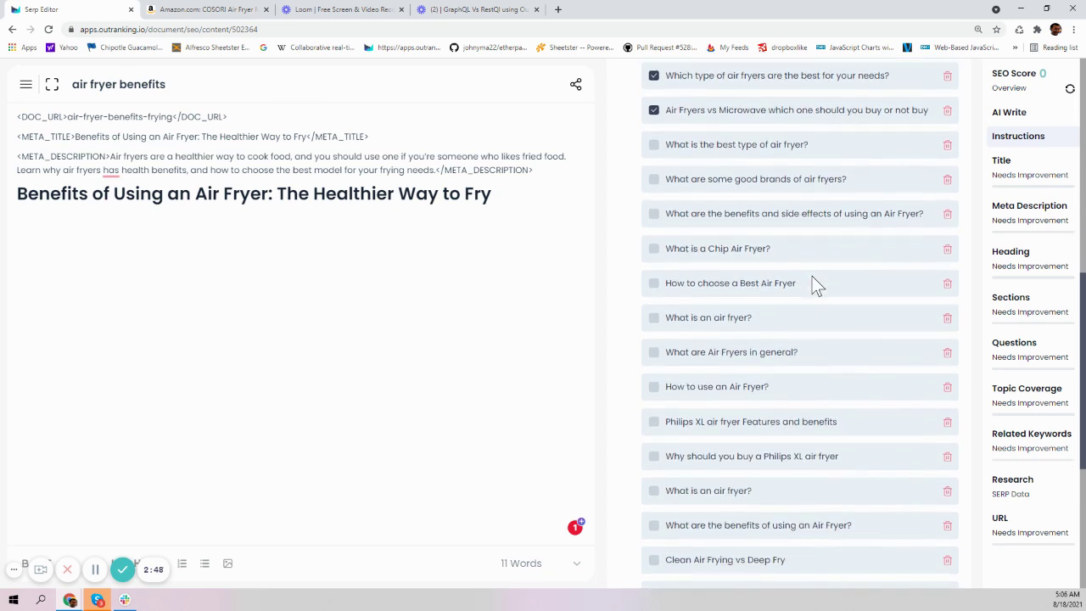
scroll(812, 276, down, 4)
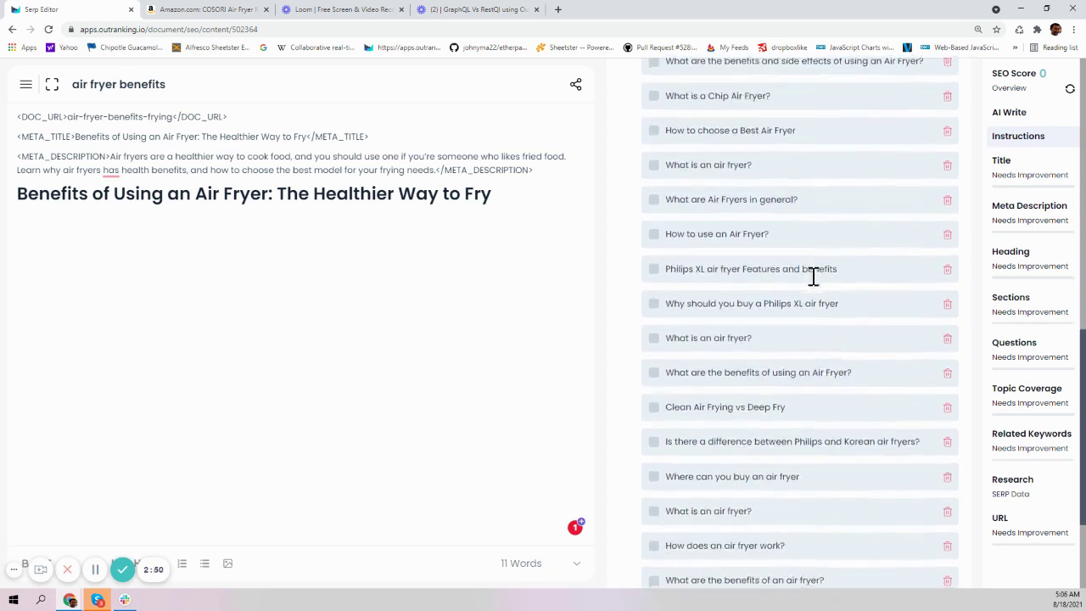
scroll(812, 276, down, 5)
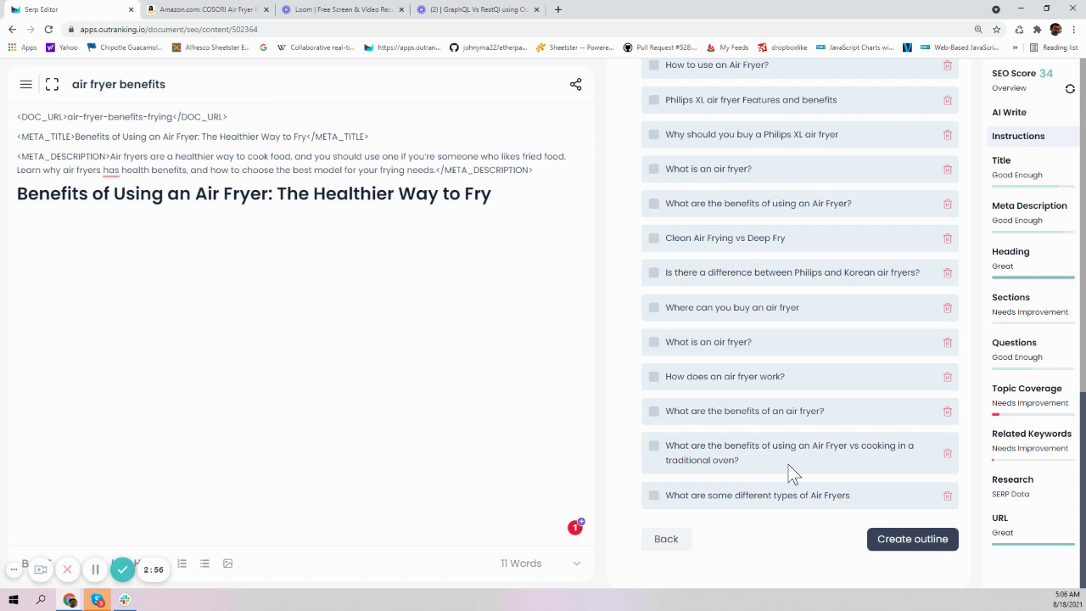
click(912, 543)
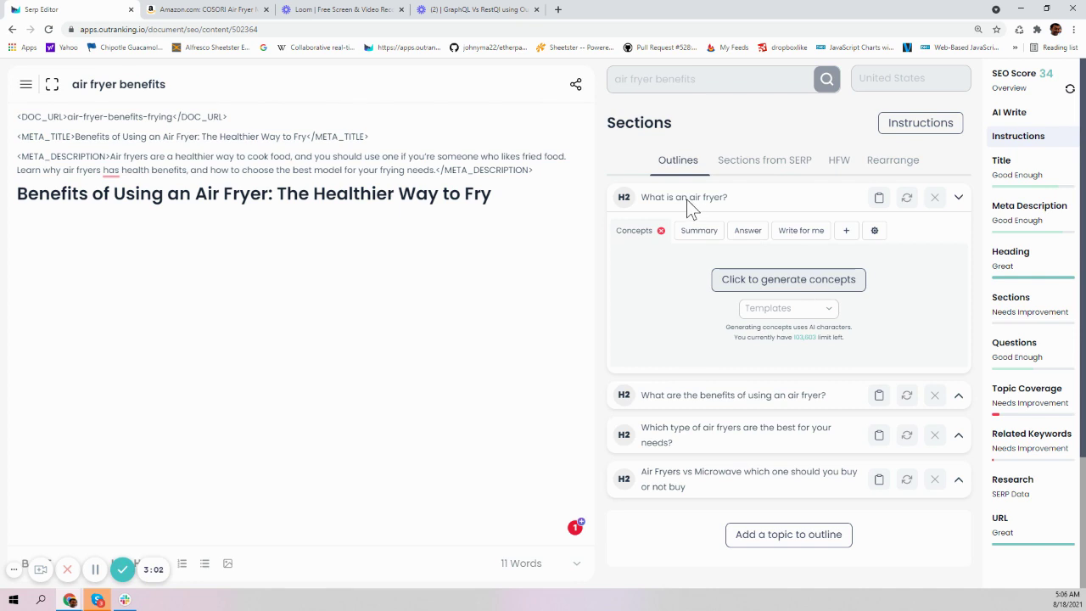
Generate concepts for "What is an air fryer?" and insert its heading with AI text written from the first concept below the title
click(827, 285)
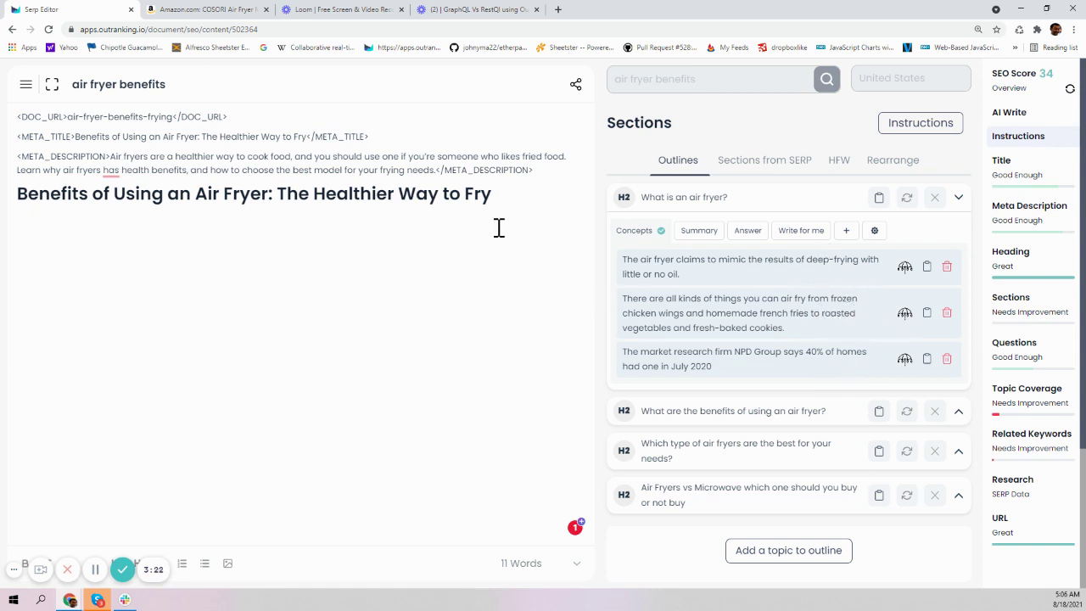
click(501, 195)
click(879, 201)
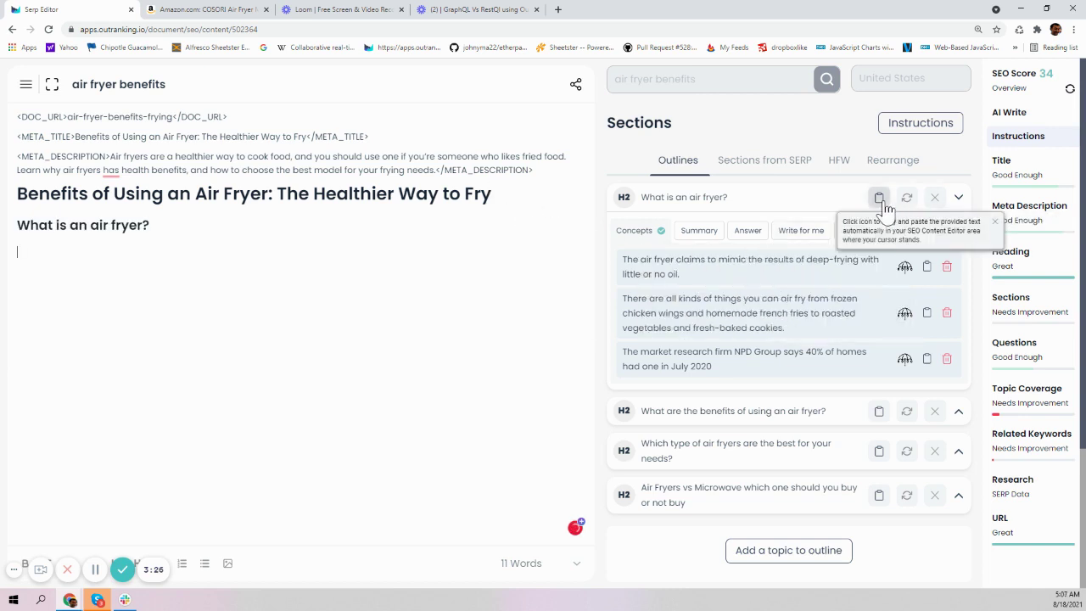
click(905, 264)
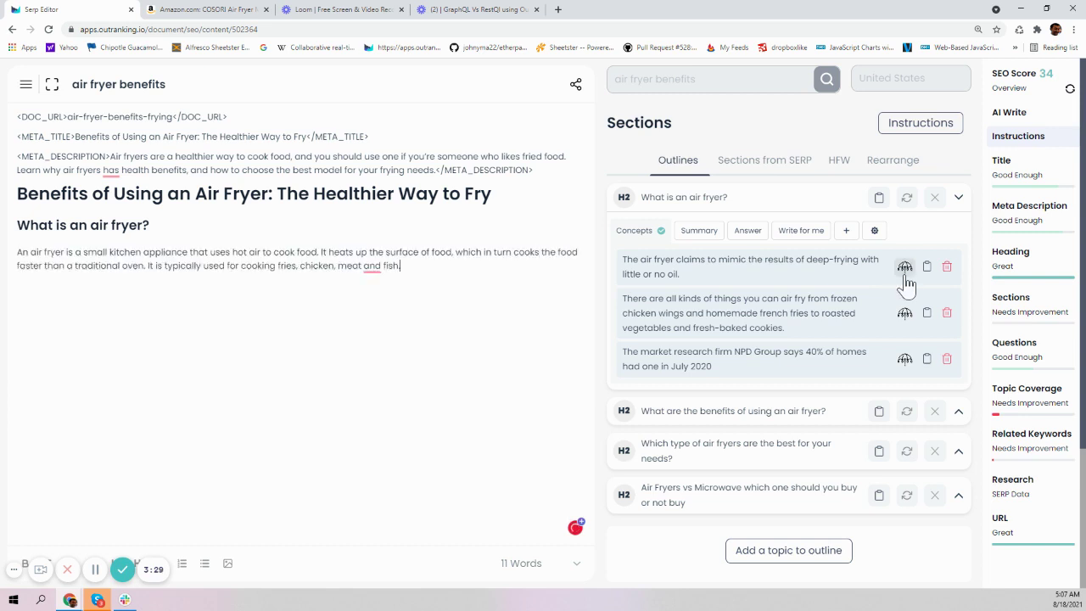
Write AI text from the second and third "What is an air fryer?" concepts and insert an AI answer directly below that heading
click(906, 313)
click(904, 358)
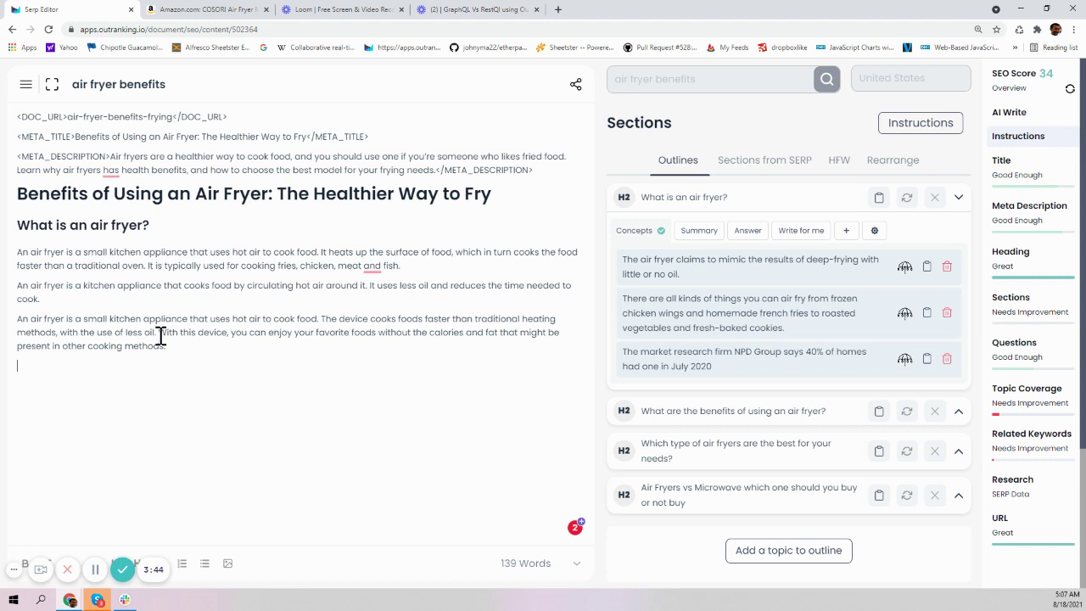
click(159, 226)
key(Return)
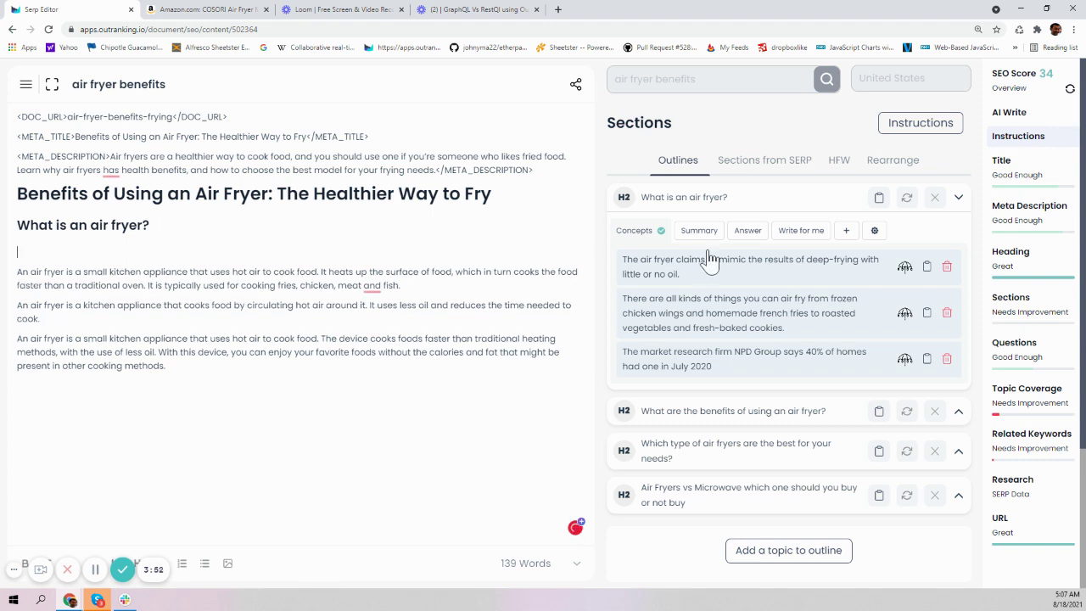
click(747, 233)
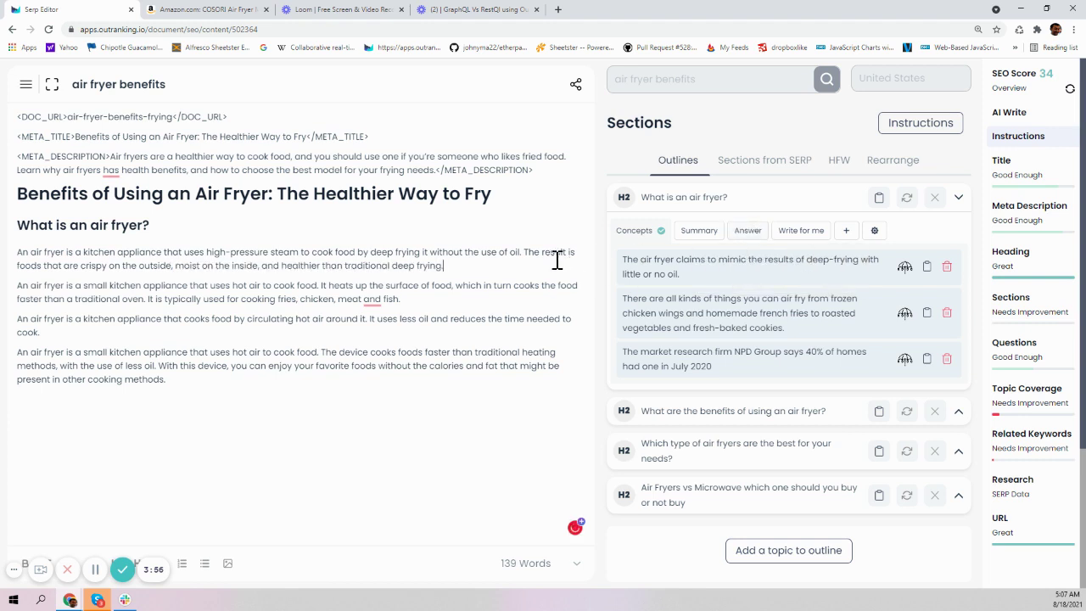
click(456, 268)
drag(459, 269, 8, 252)
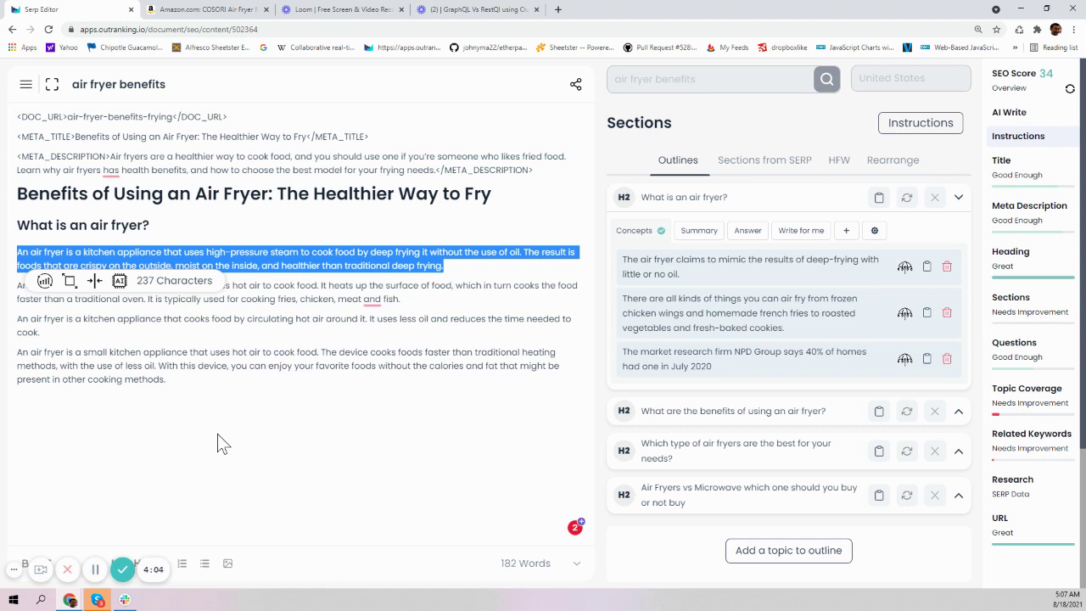
click(172, 381)
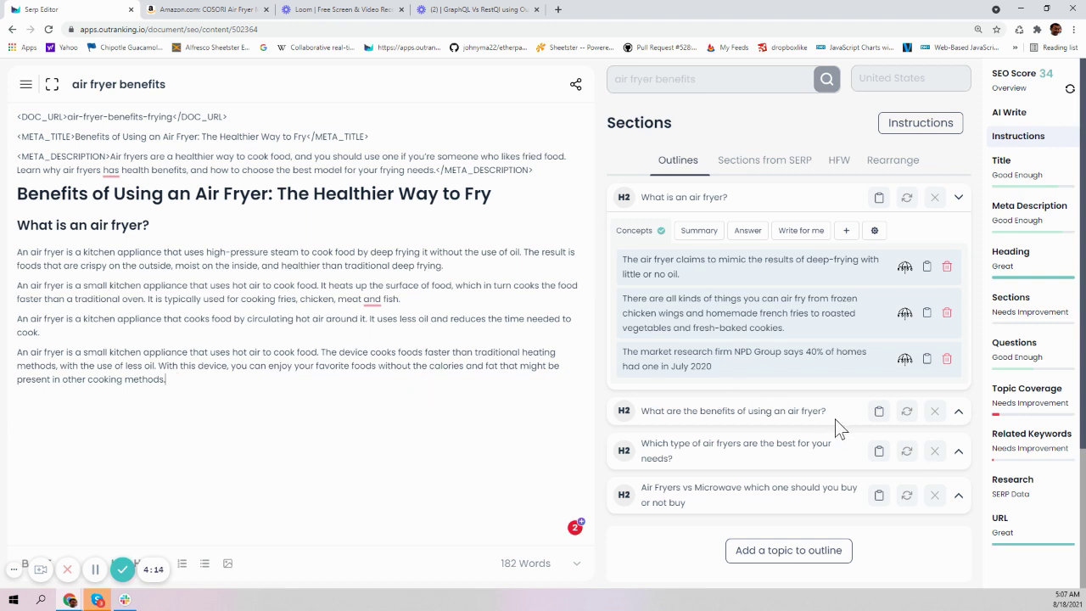
Generate concepts for the outline topic "What are the benefits of using an air fryer?" and insert its heading at the document's end
click(958, 411)
scroll(735, 340, down, 3)
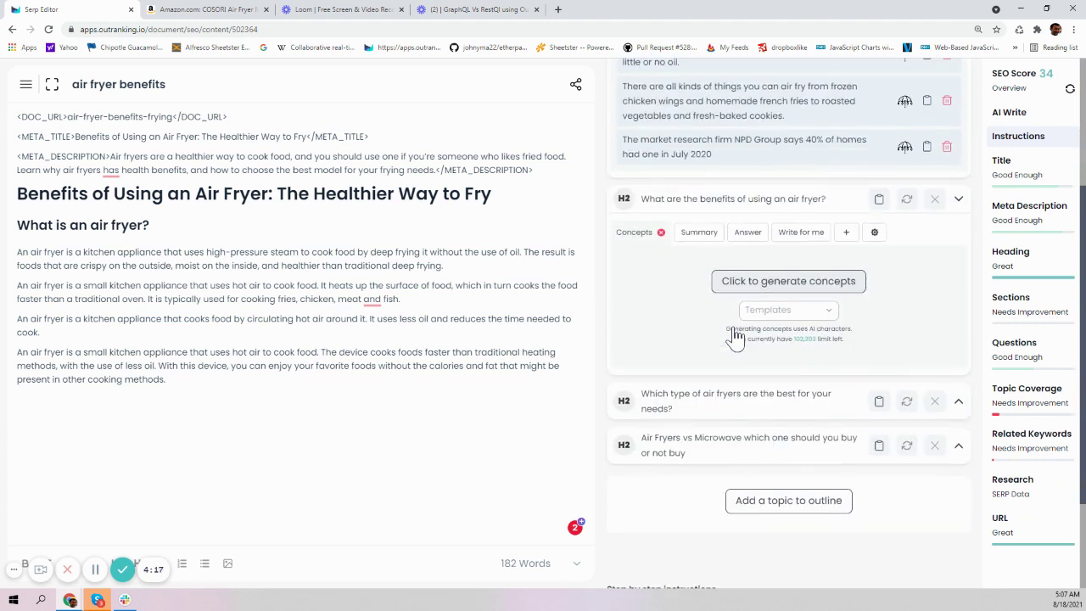
click(763, 280)
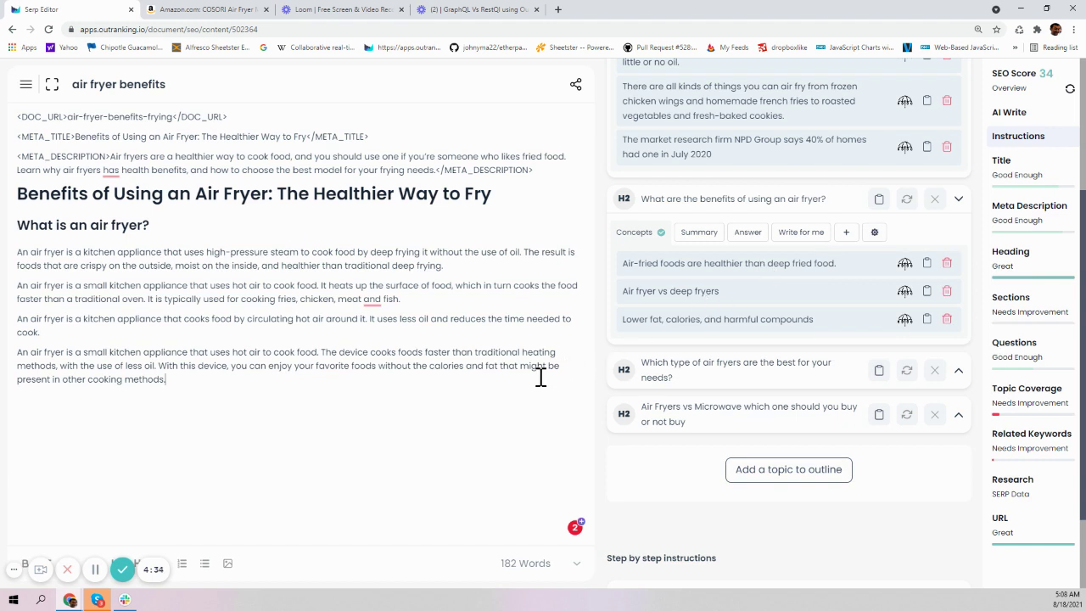
click(879, 198)
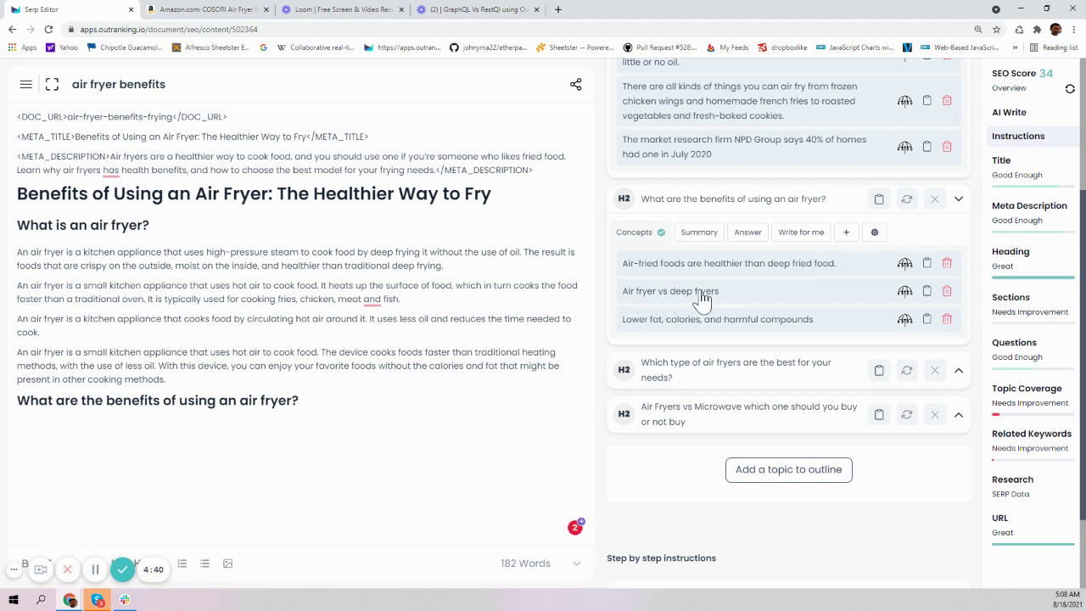
Write AI text below the benefits heading from all three of its concepts, in order
click(903, 264)
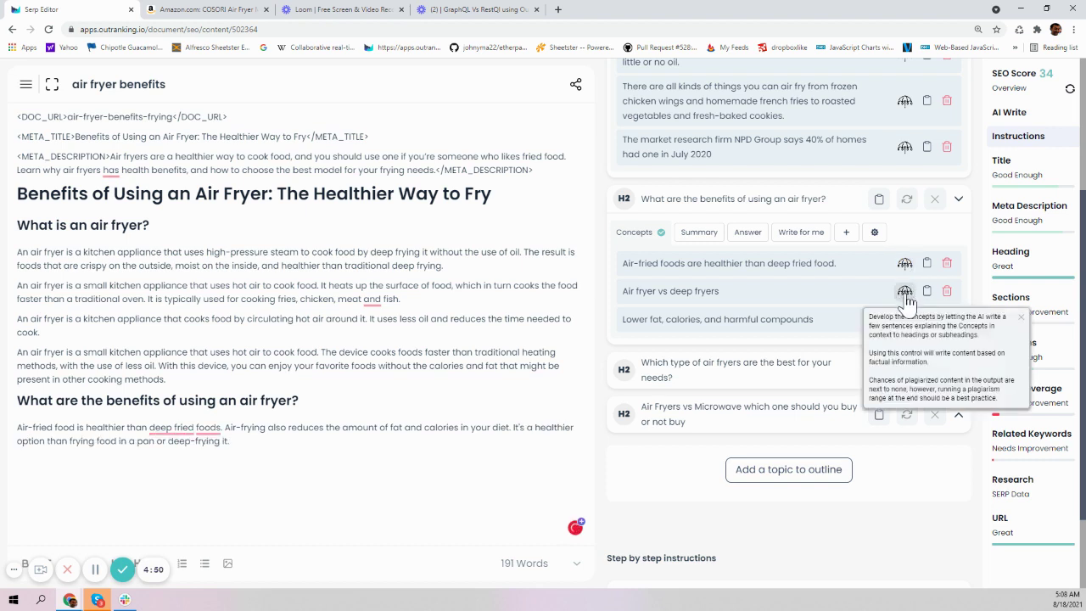
click(905, 291)
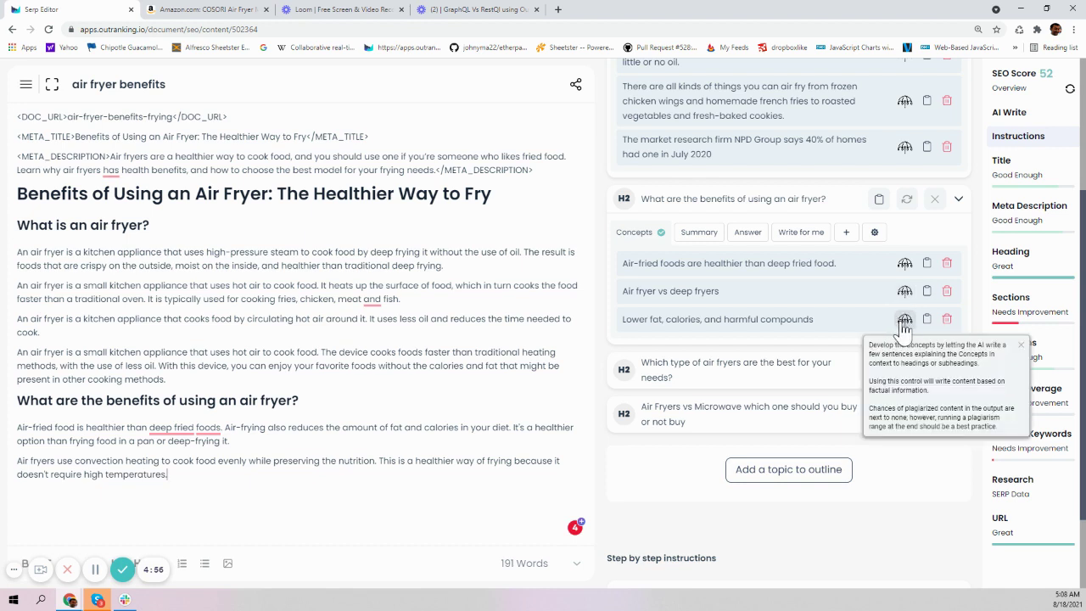
click(903, 323)
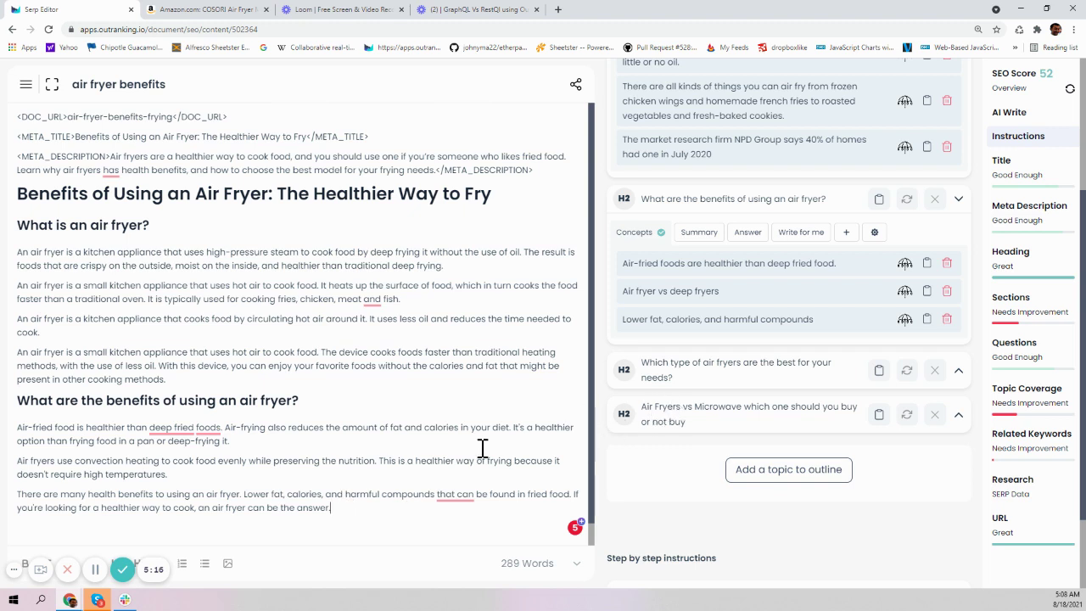
scroll(482, 448, down, 1)
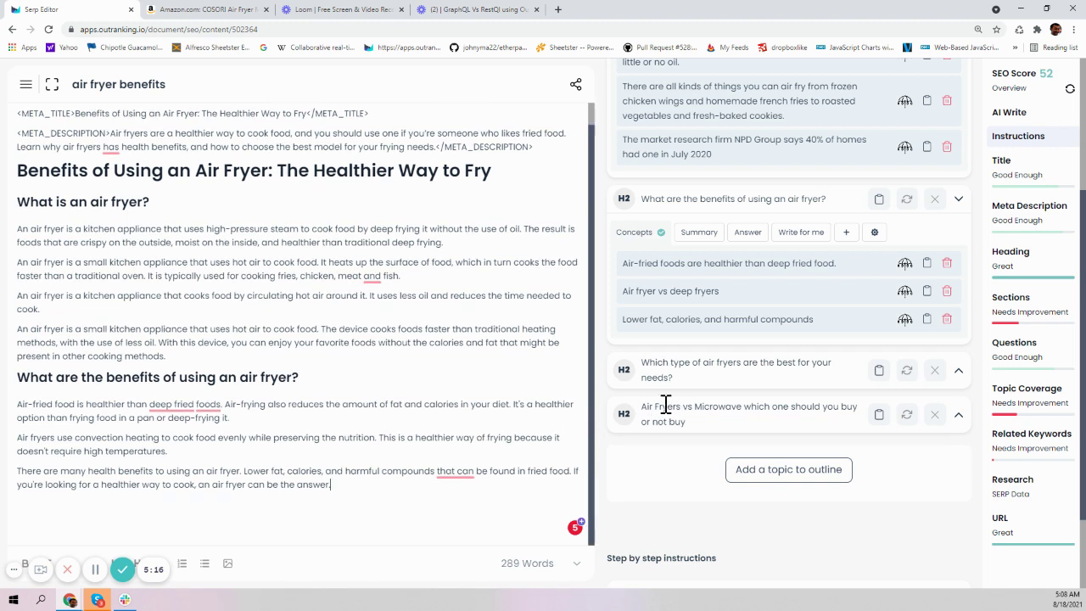
Expand the topic "Which type of air fryers are the best for your needs?" and copy "COSORI Air Fryer Max XL" from the Amazon product page
click(957, 374)
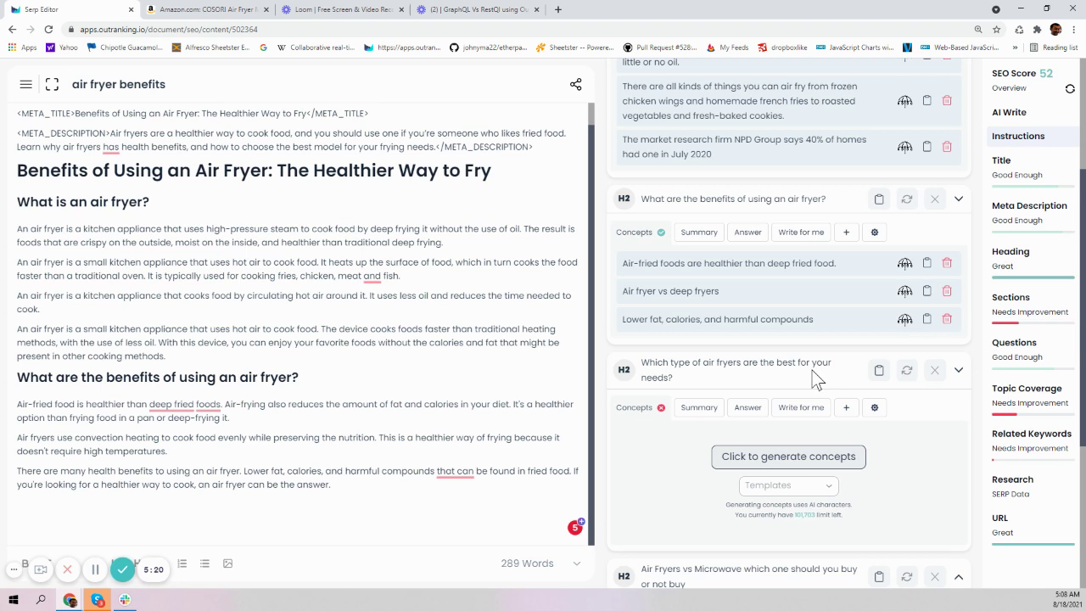
scroll(811, 370, down, 2)
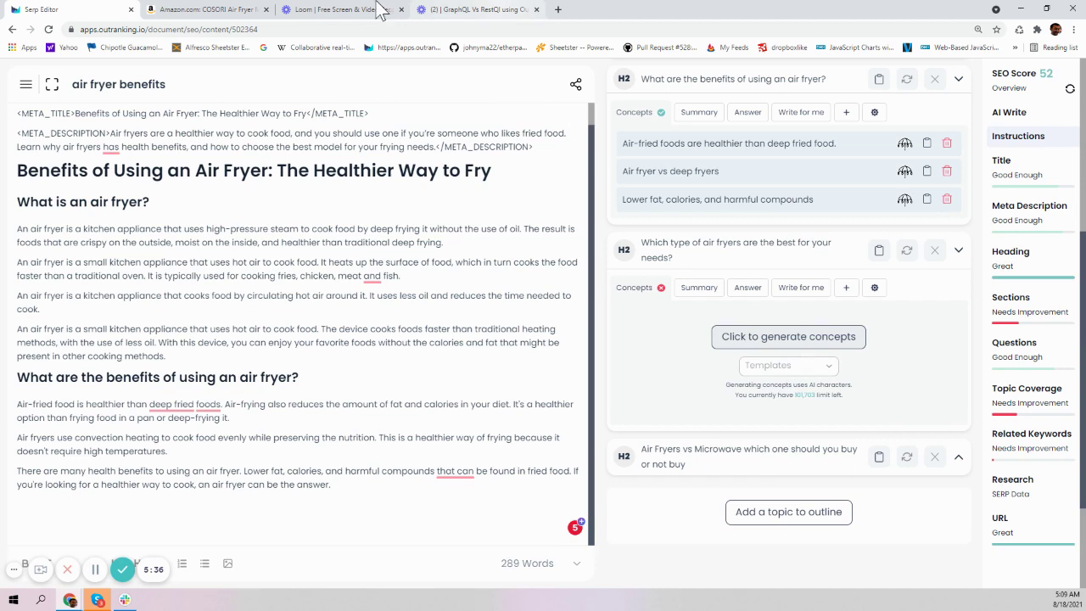
click(178, 10)
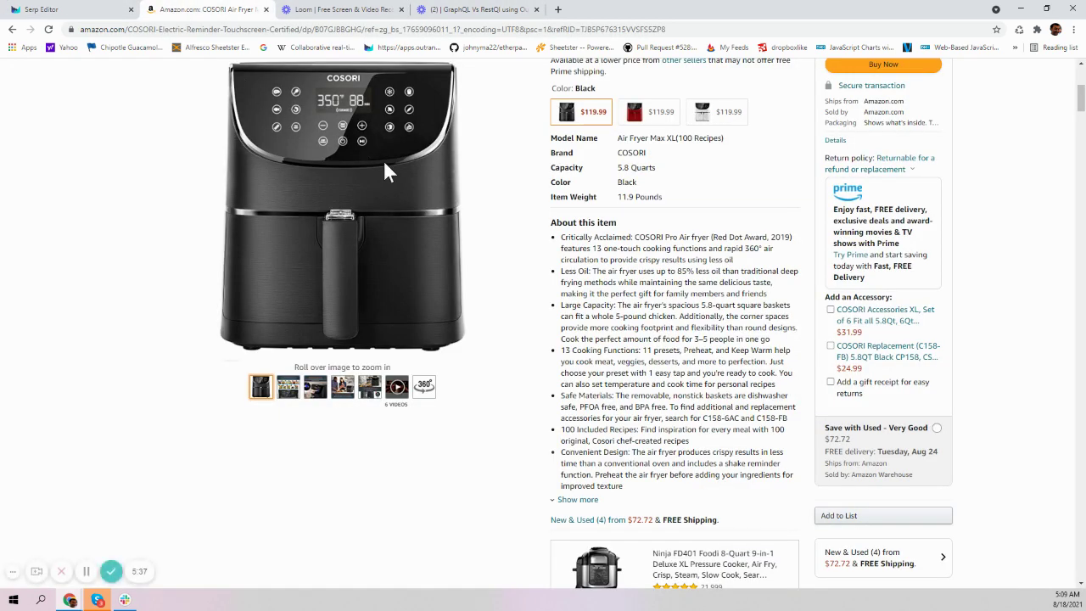
scroll(383, 169, up, 4)
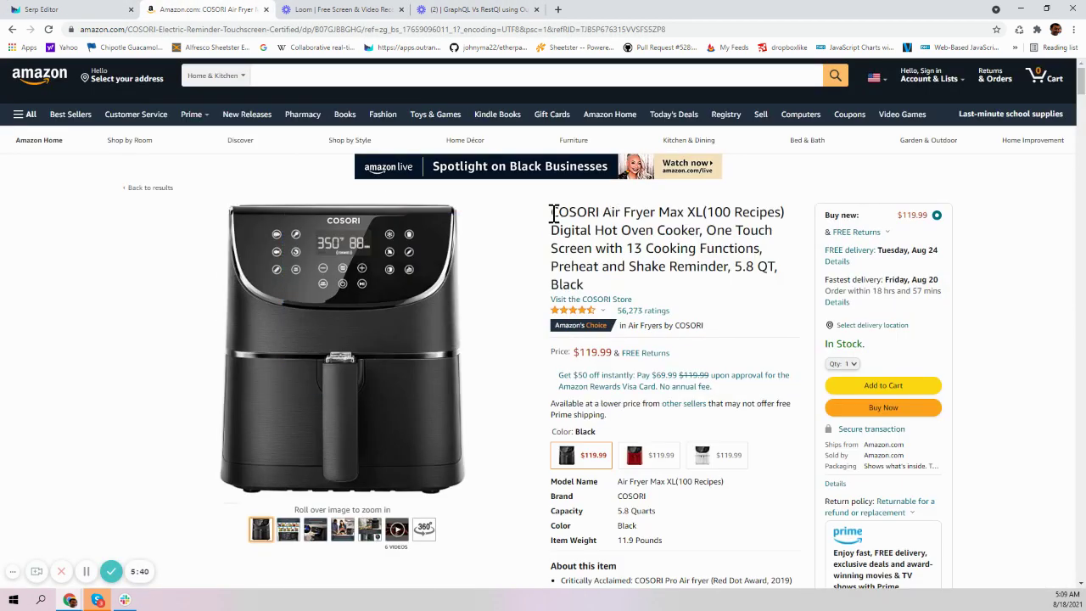
drag(551, 212, 702, 210)
key(ctrl+c)
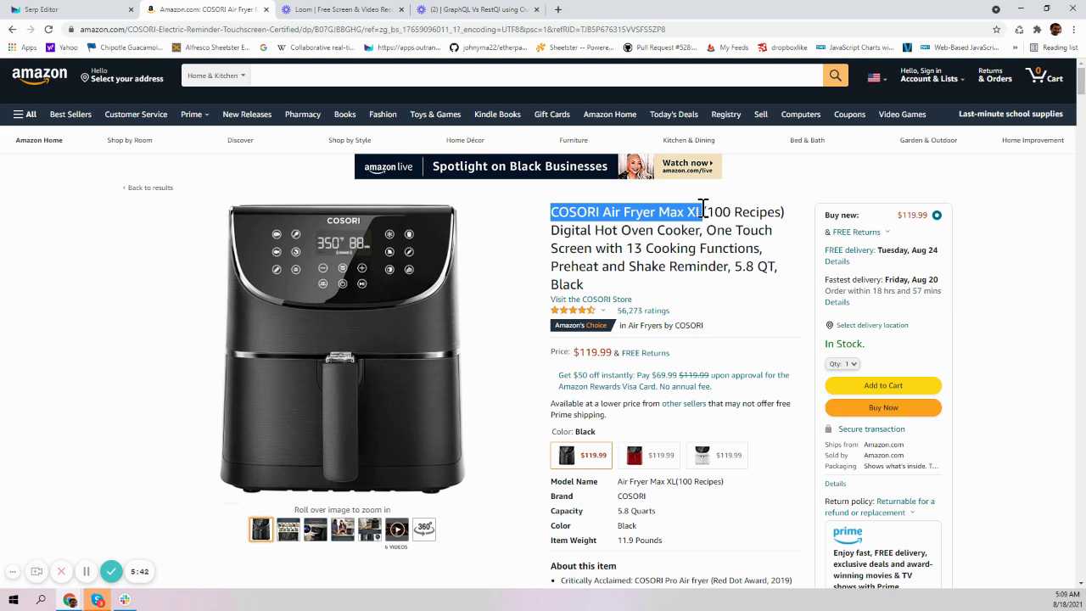
Back in the Serp Editor, replace the topic "Which type of air fryers are the best for your needs?" with "COSORI Air Fryer Max XL"
click(82, 12)
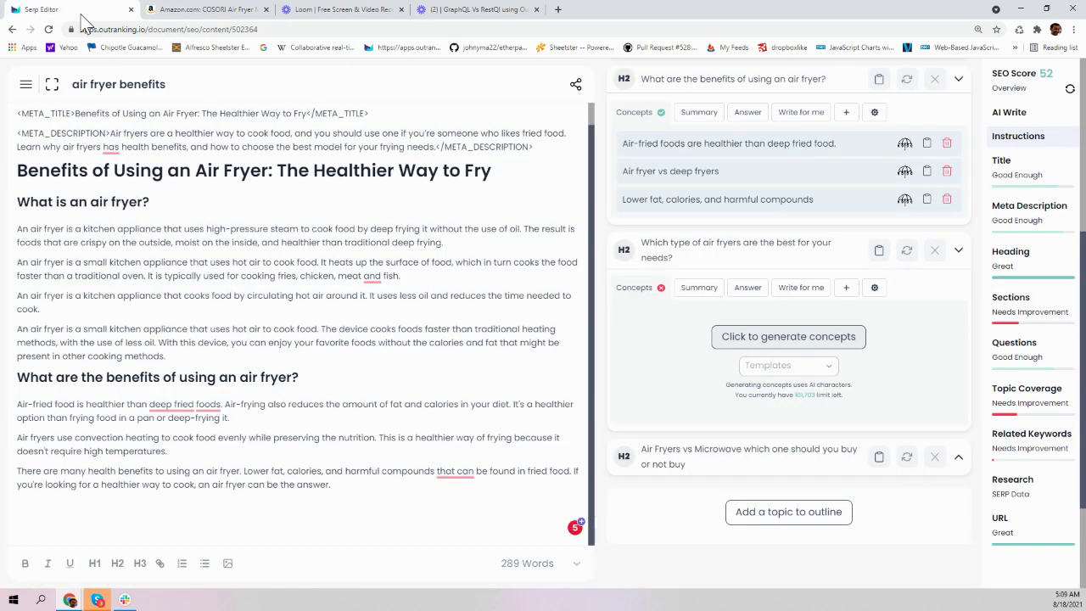
click(683, 245)
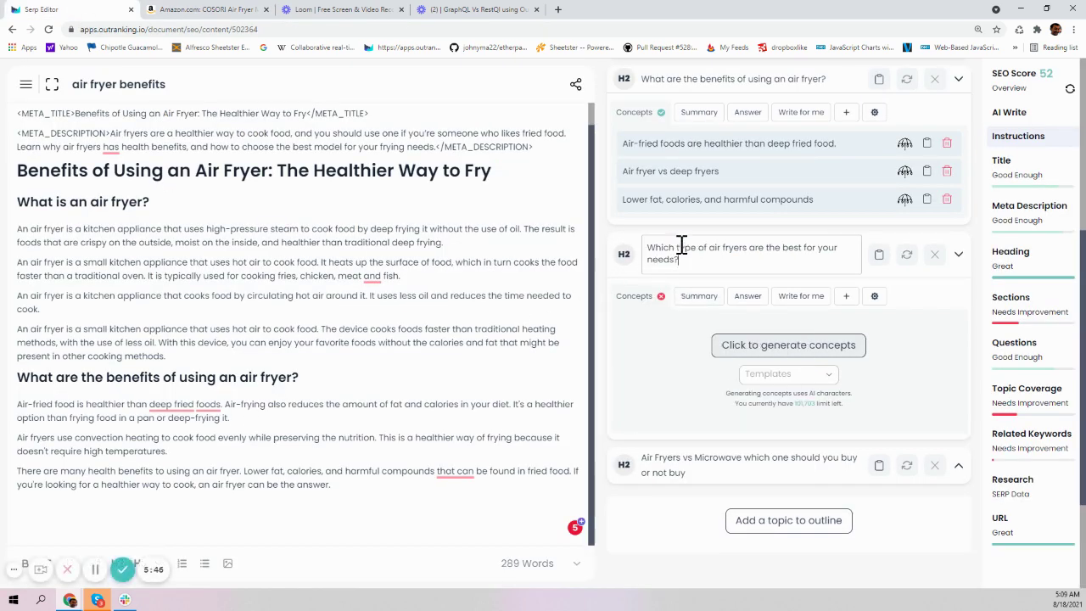
triple_click(681, 246)
key(ctrl+v)
click(599, 243)
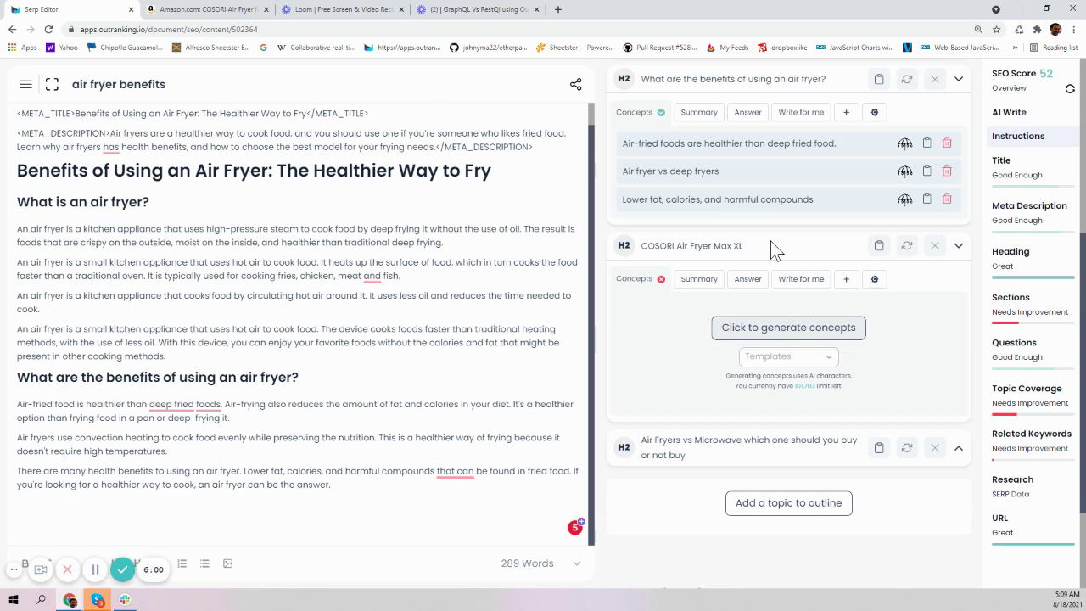
Expand the full "About this item" description on the Amazon product page and copy its text
click(194, 10)
scroll(654, 406, down, 3)
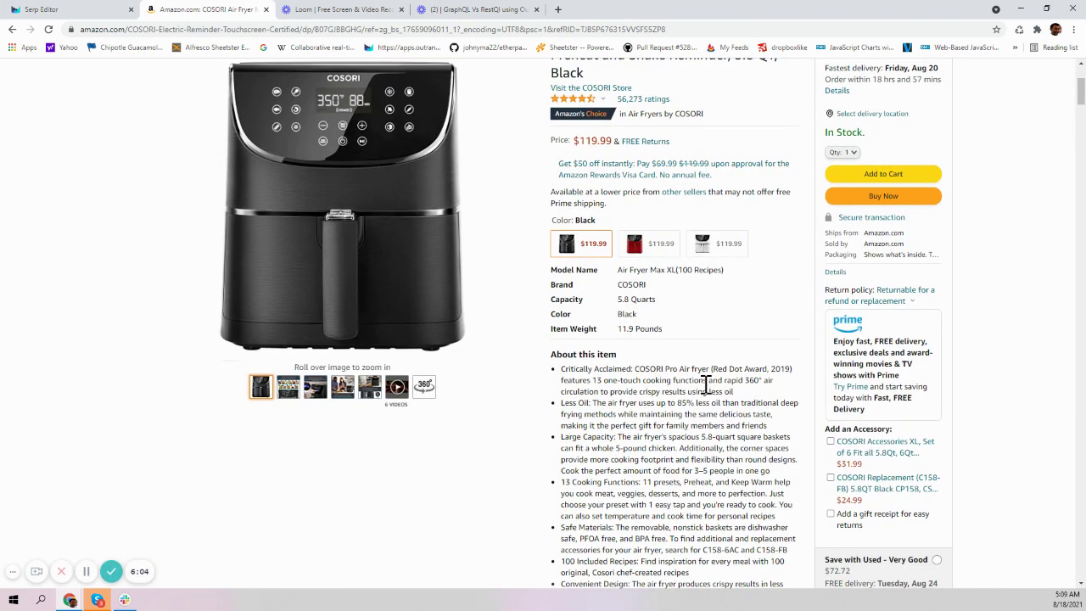
scroll(709, 404, down, 2)
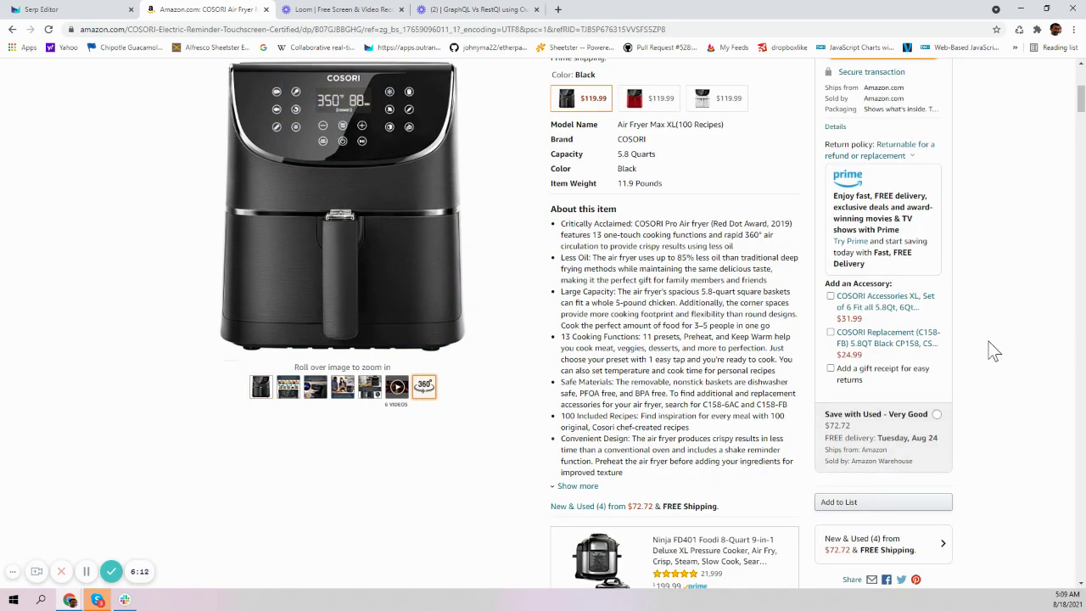
drag(553, 123, 727, 469)
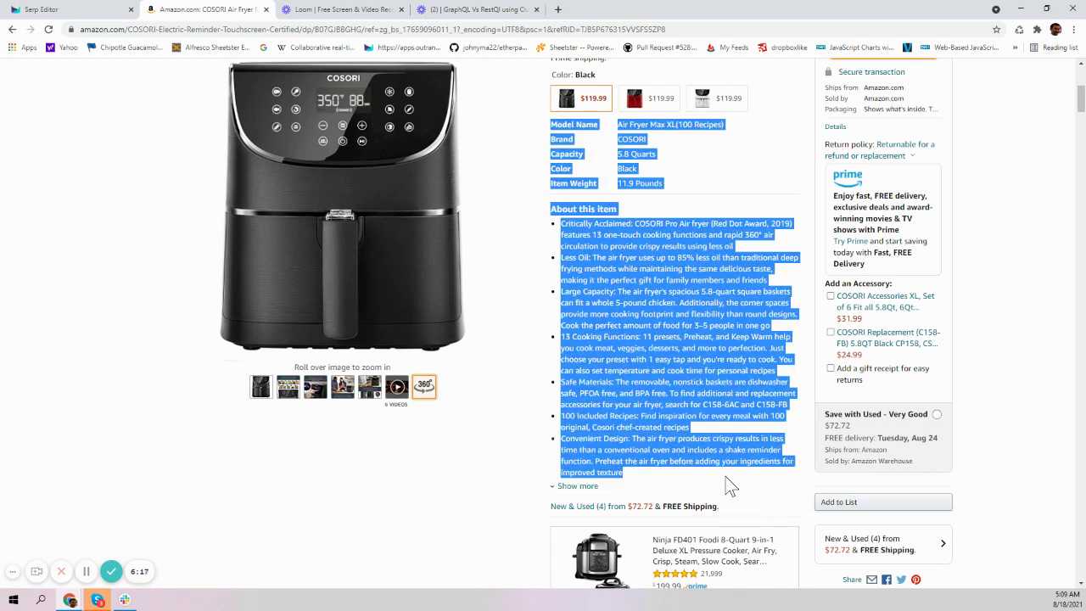
click(556, 488)
scroll(638, 459, down, 1)
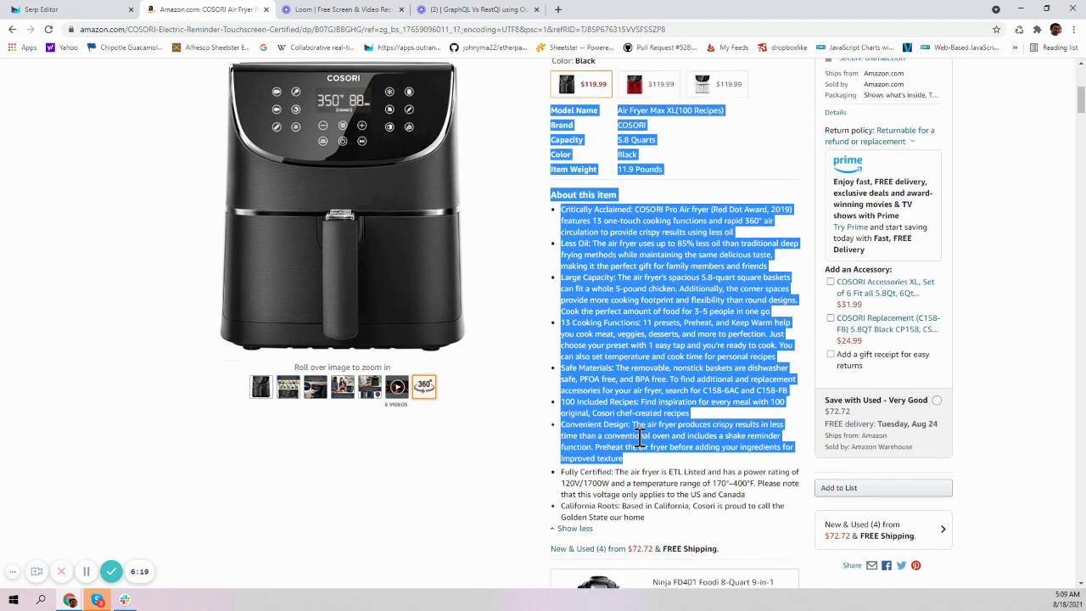
drag(650, 476, 543, 197)
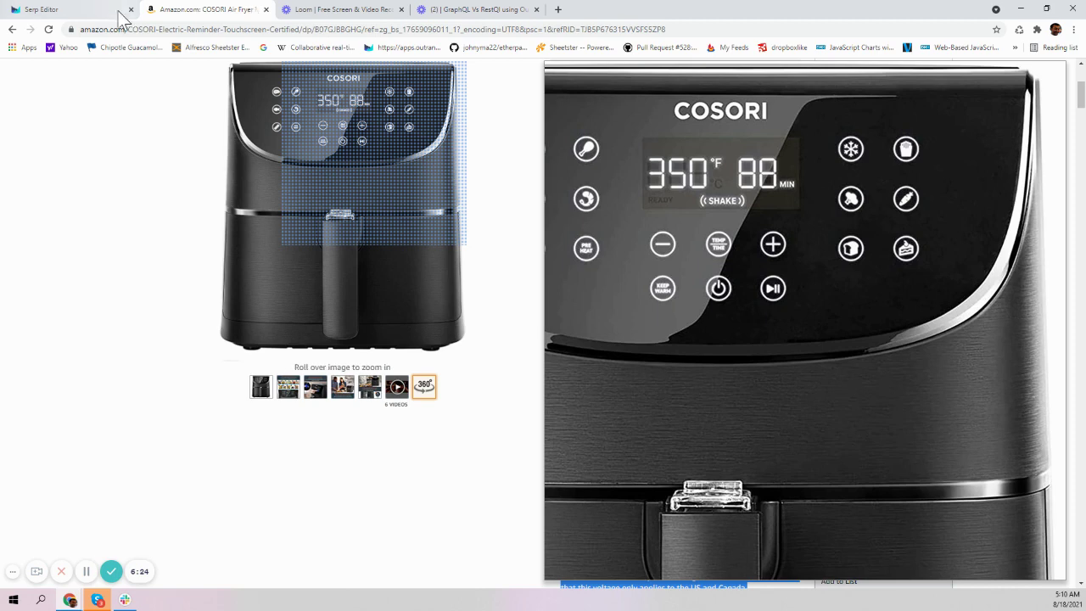
Paste the copied product description as the summary of the COSORI Air Fryer Max XL topic in the Serp Editor and save it
click(93, 9)
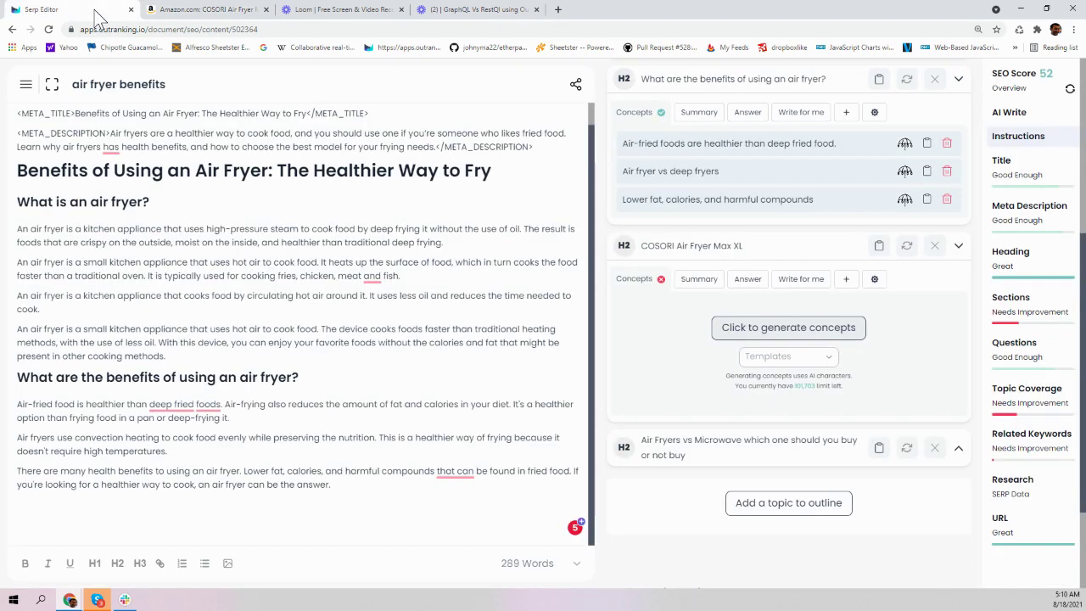
click(875, 280)
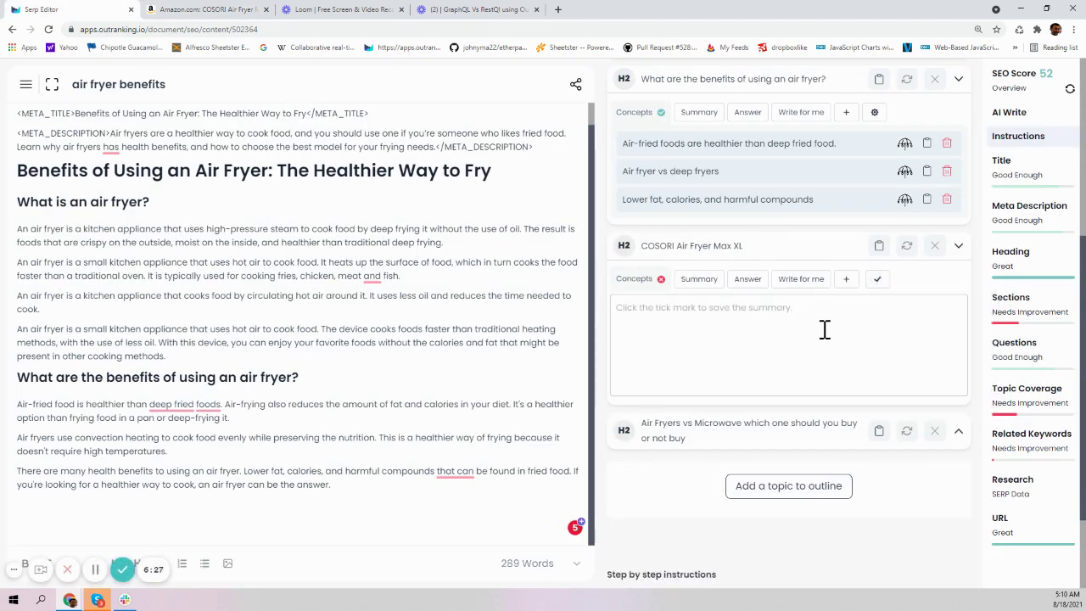
key(ctrl+v)
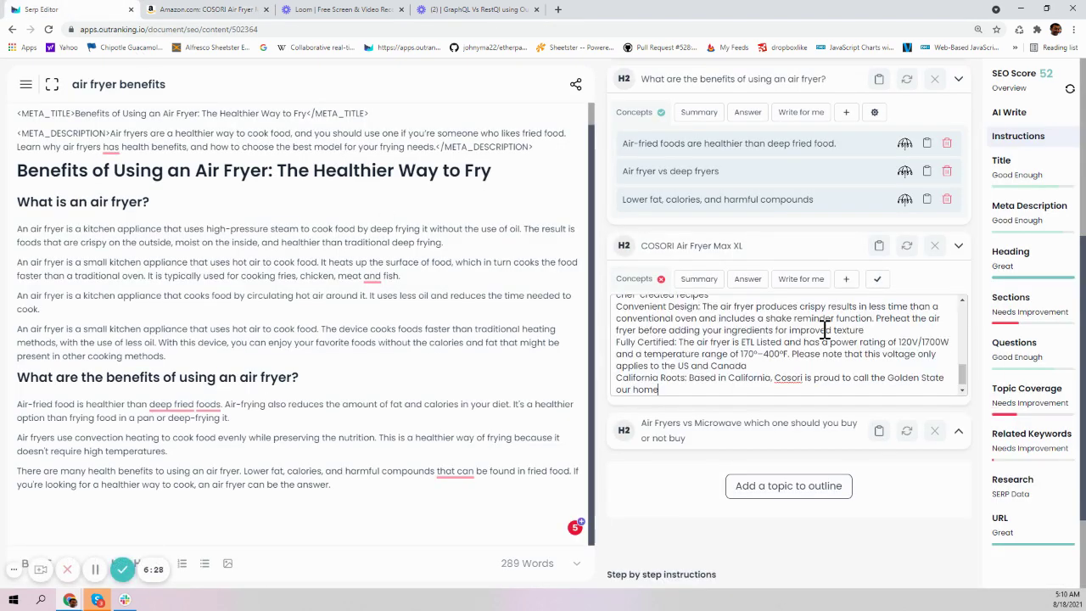
click(878, 283)
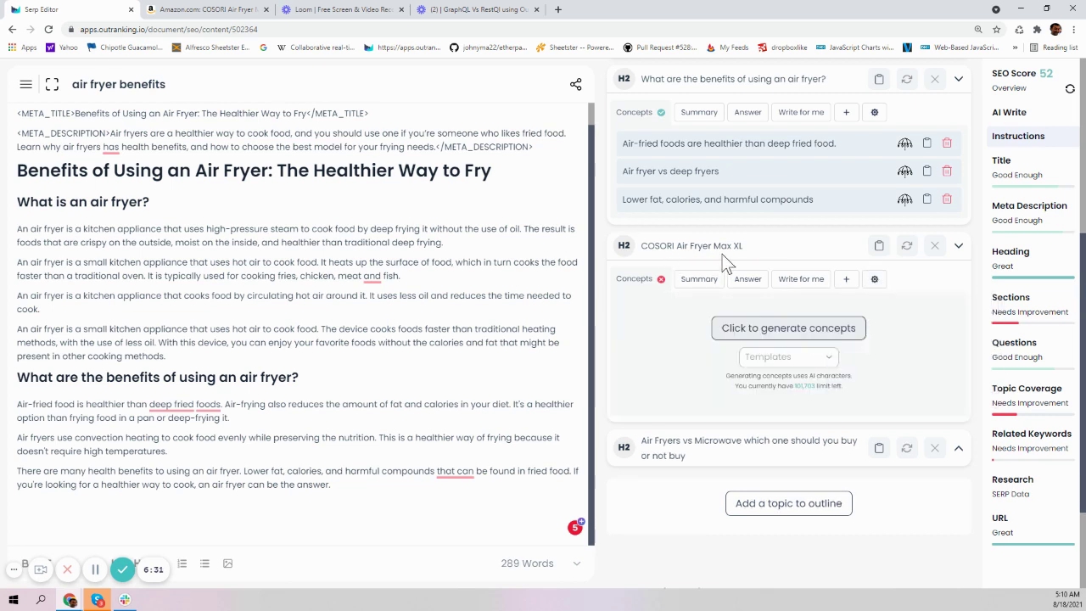
Generate concepts for the COSORI Air Fryer Max XL topic and look through the list
click(787, 331)
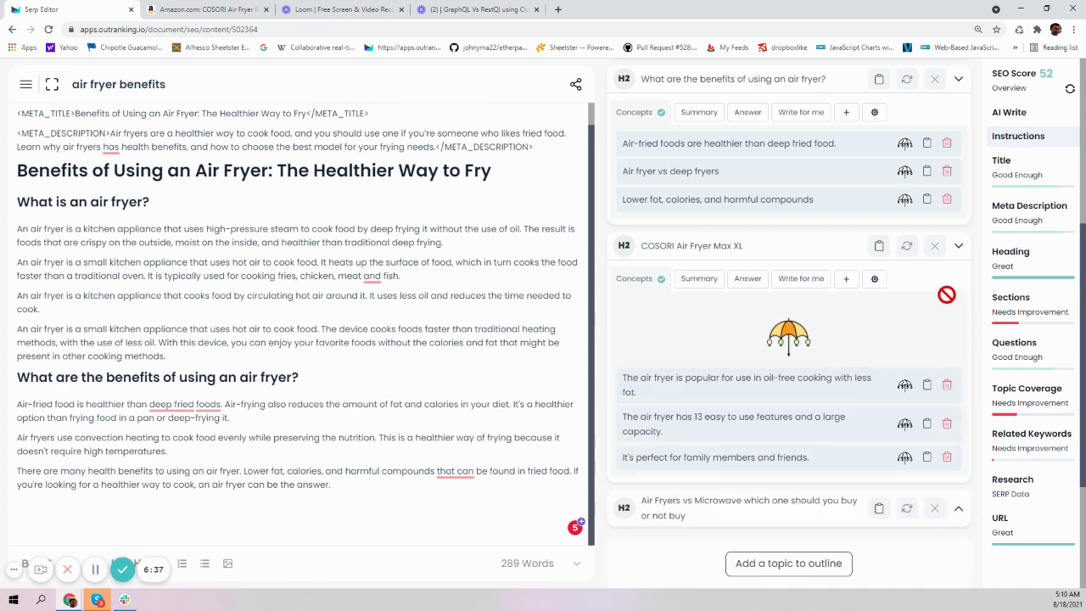
scroll(916, 346, down, 2)
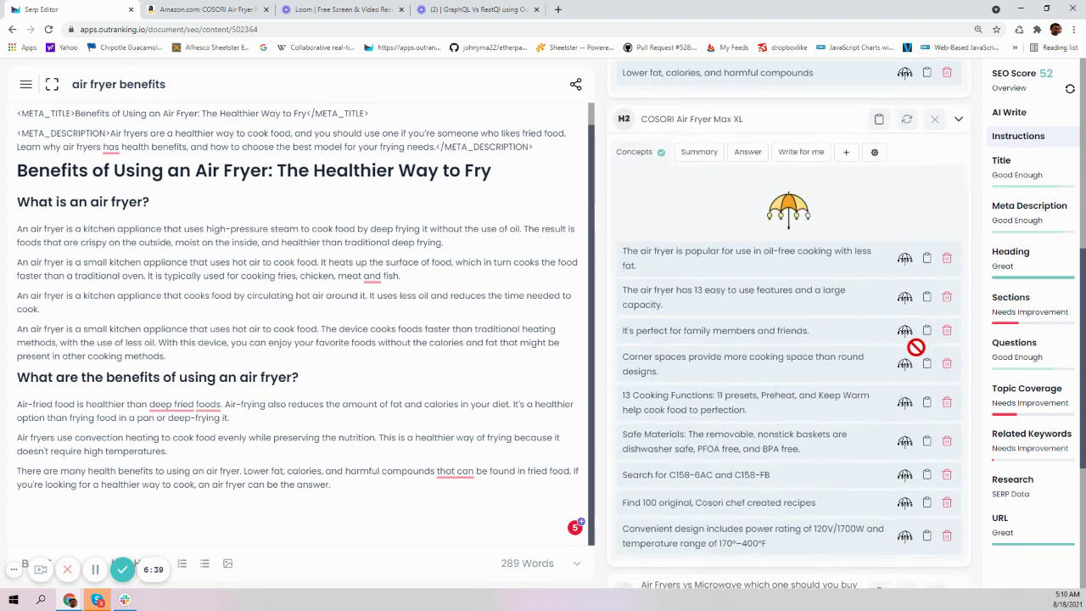
scroll(916, 346, down, 3)
scroll(921, 355, up, 2)
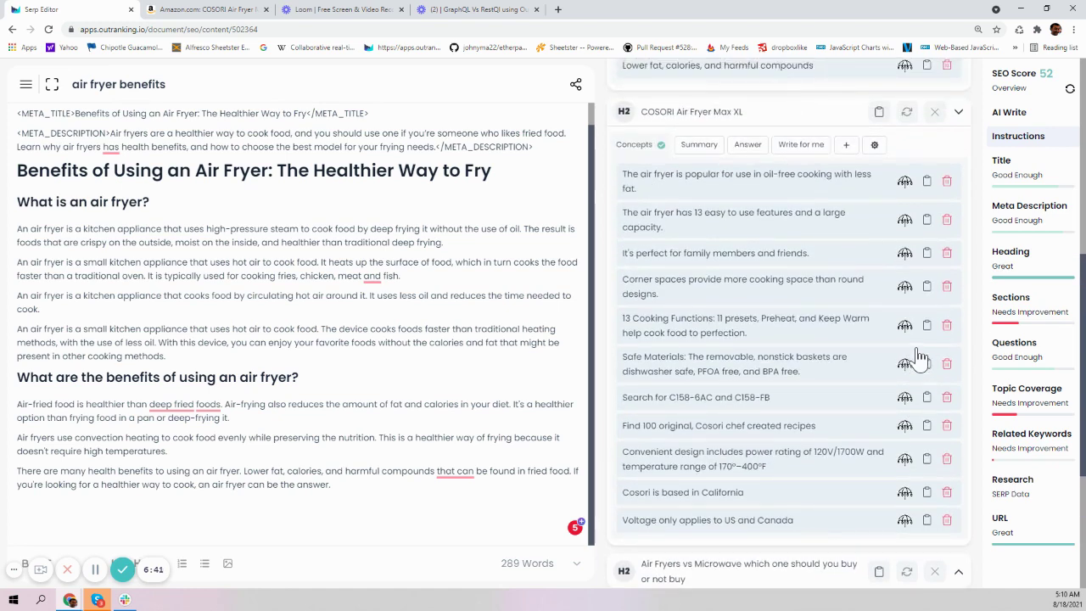
scroll(916, 347, up, 1)
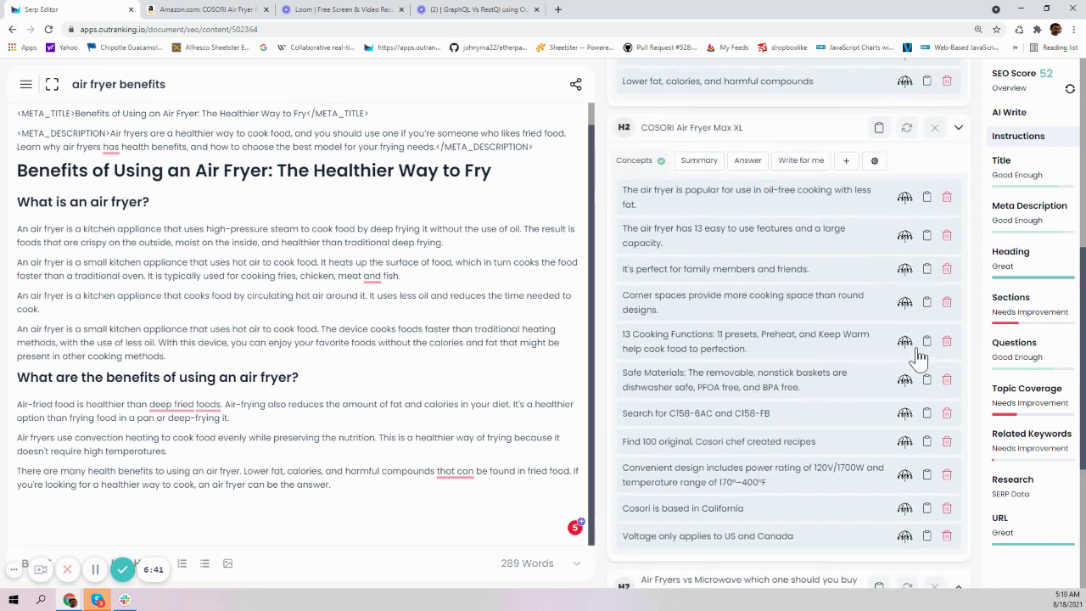
Delete all generated concepts from the COSORI Air Fryer Max XL topic
click(948, 204)
click(948, 203)
click(948, 203)
click(947, 203)
click(947, 204)
click(948, 204)
click(947, 204)
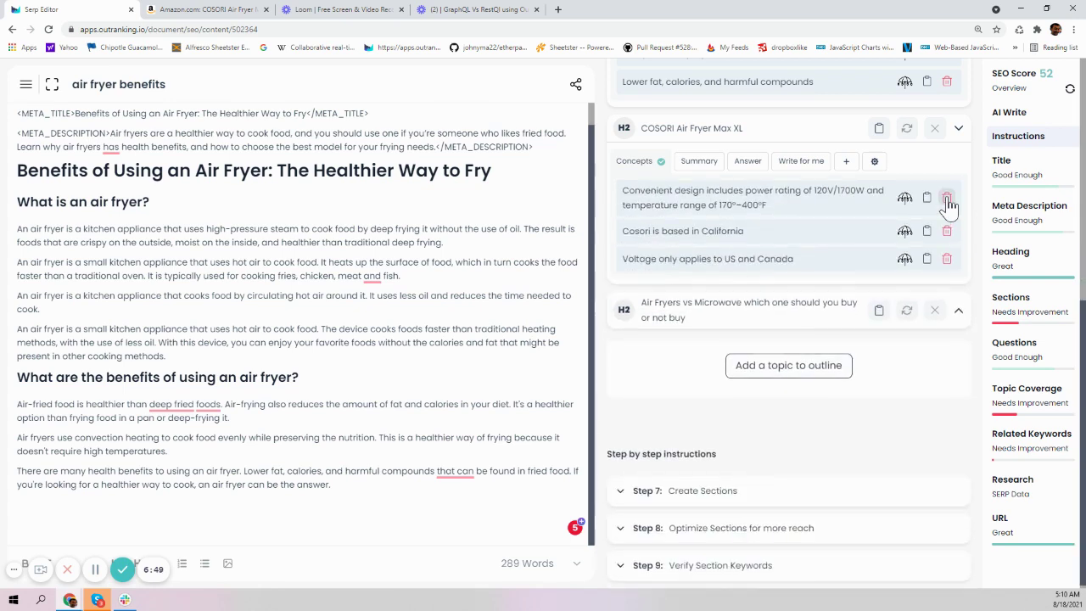
click(947, 204)
click(947, 226)
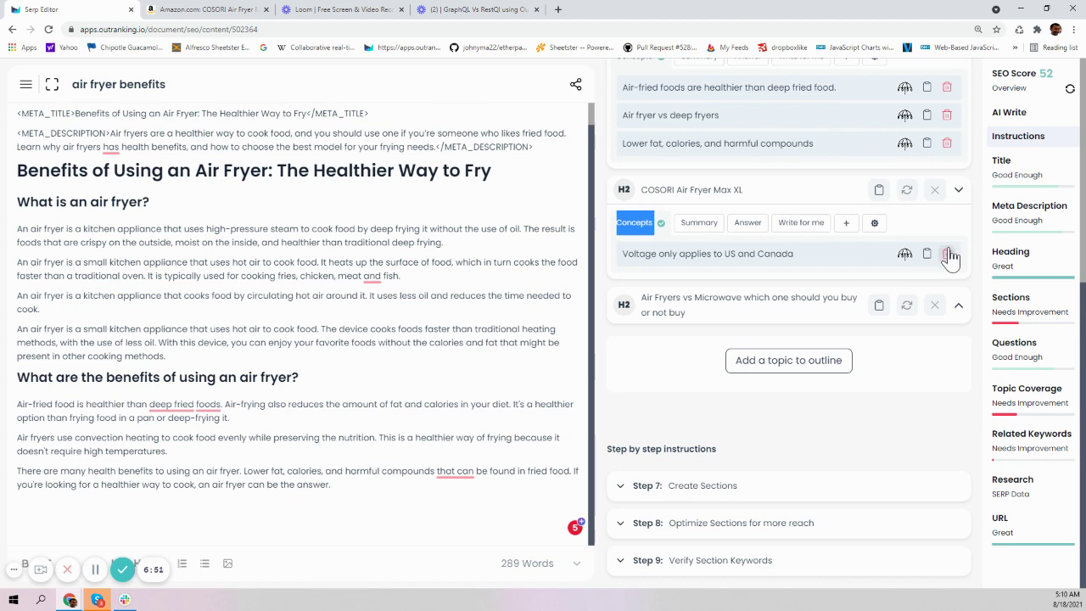
click(947, 254)
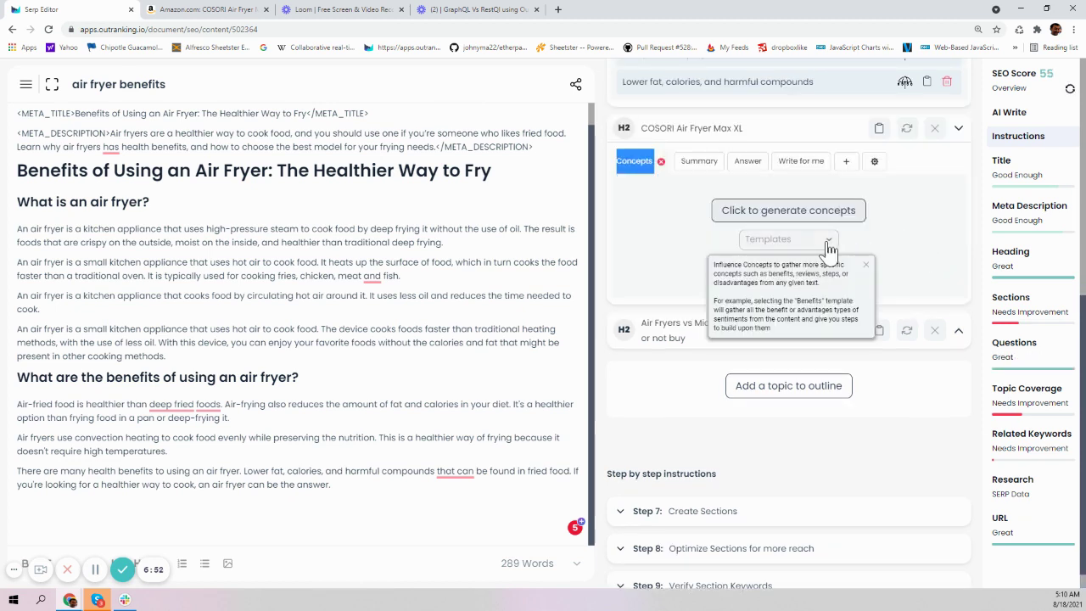
Generate new concepts for the COSORI Air Fryer Max XL topic using the Features template
click(787, 240)
click(768, 291)
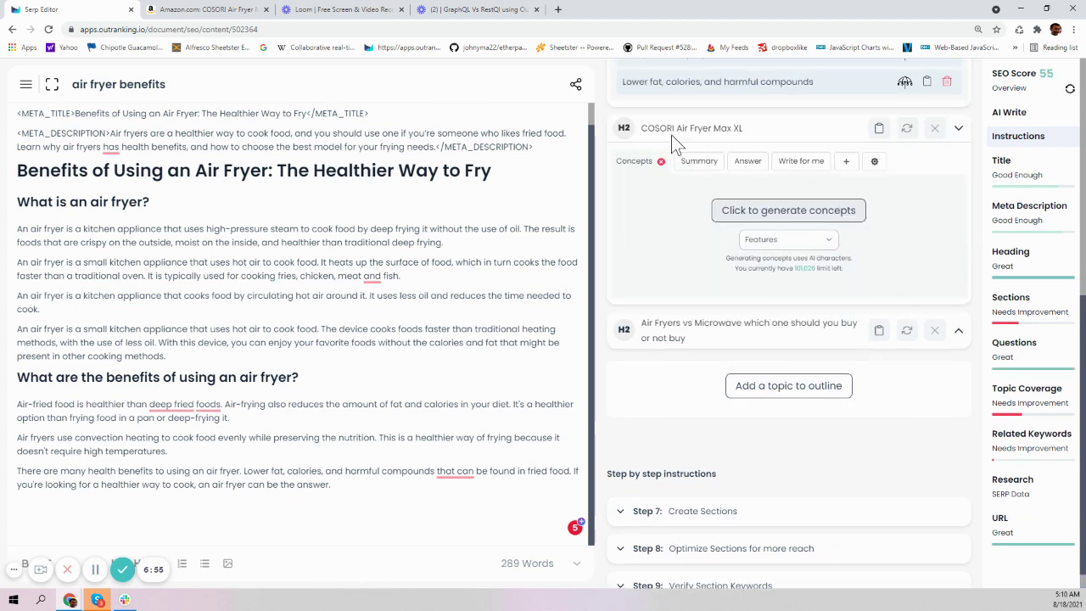
click(797, 212)
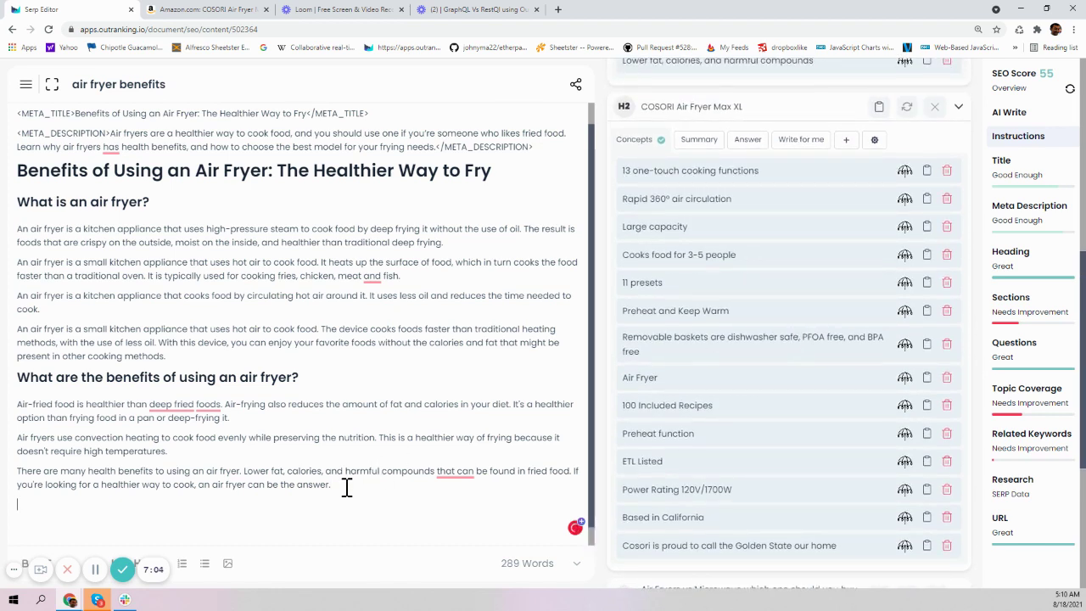
Insert the COSORI Air Fryer Max XL heading at the end of the article and add a bold "Features" line below it
click(879, 108)
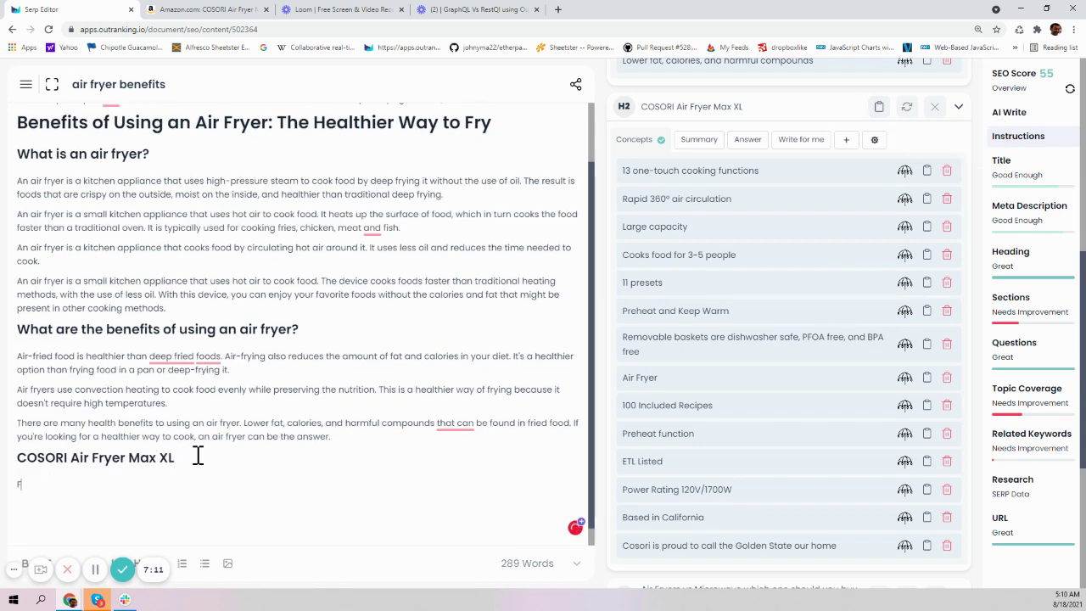
text(Features)
key(BackSpace)
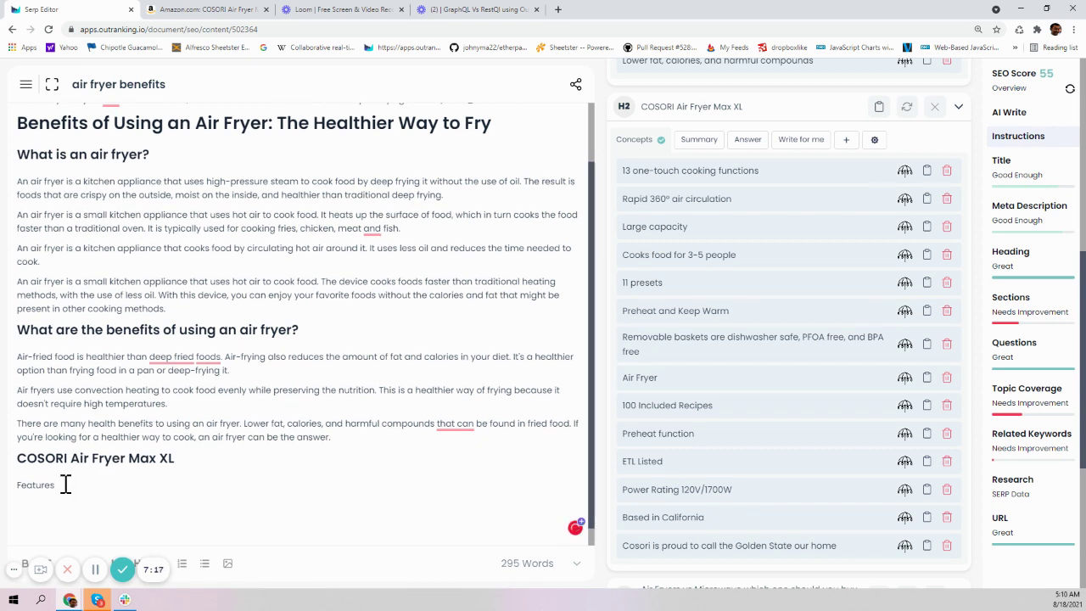
drag(65, 485, 15, 483)
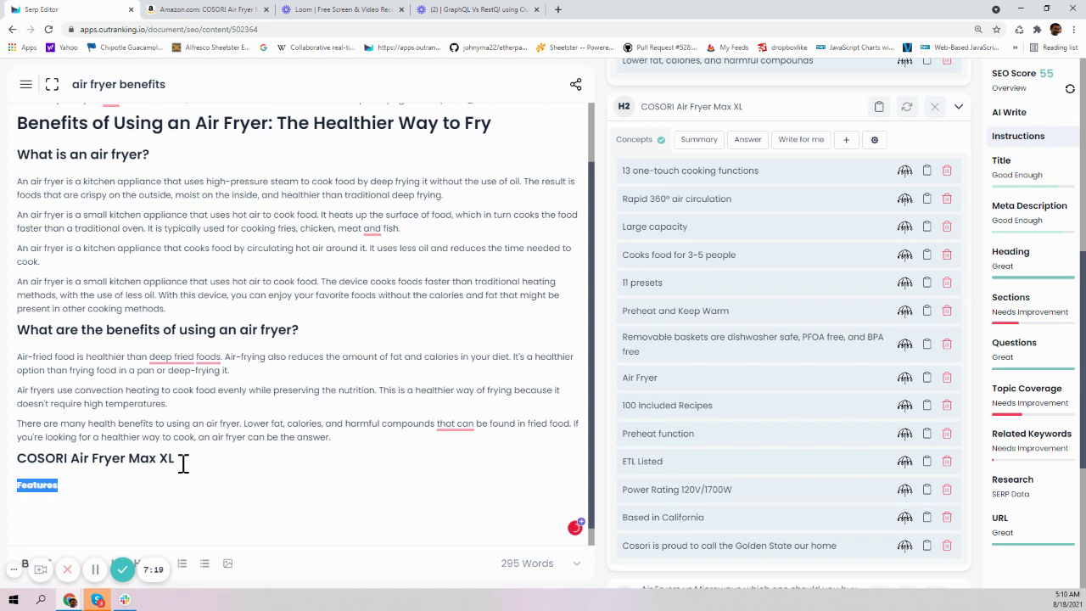
scroll(199, 461, down, 1)
click(121, 480)
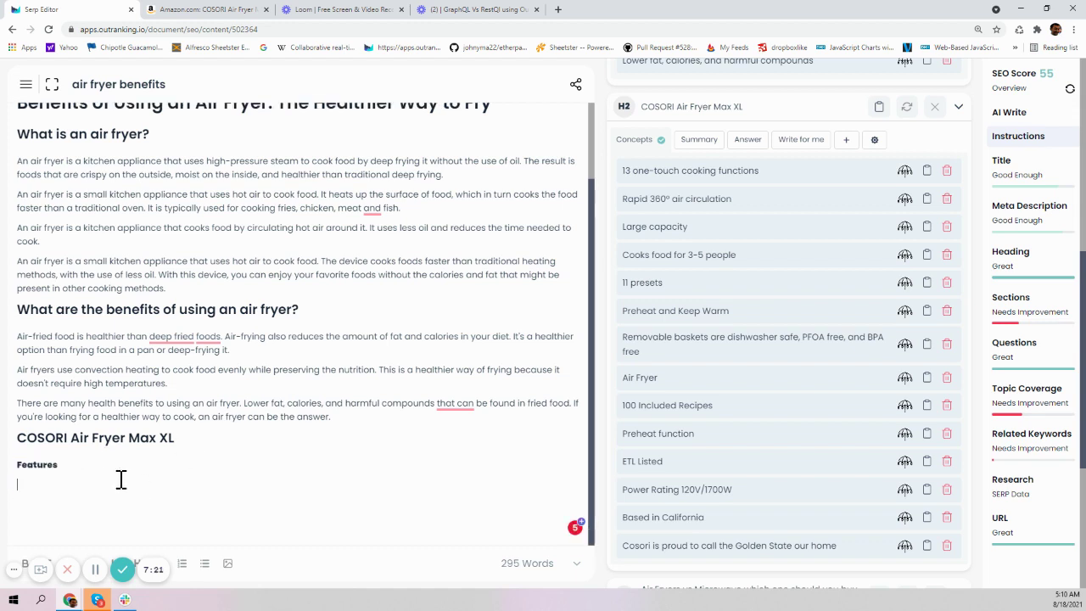
Insert the first seven feature concepts under Features, from "13 one-touch cooking functions" to "Removable baskets are dishwasher safe, PFOA free, and BPA free"
key(Return)
key(Return)
key(Return)
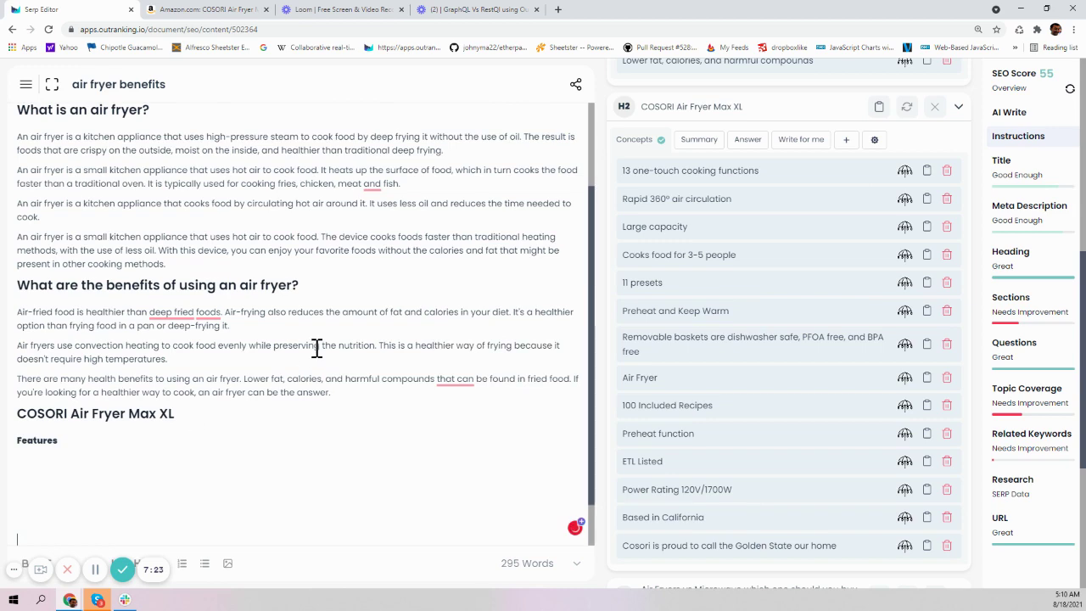
key(ctrl+plus)
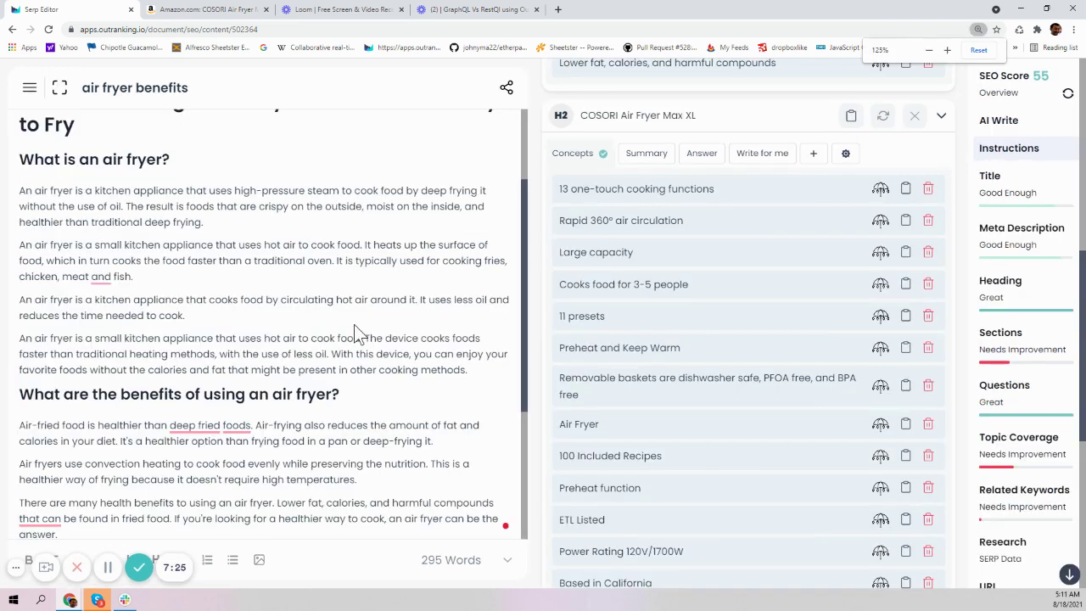
scroll(357, 334, down, 3)
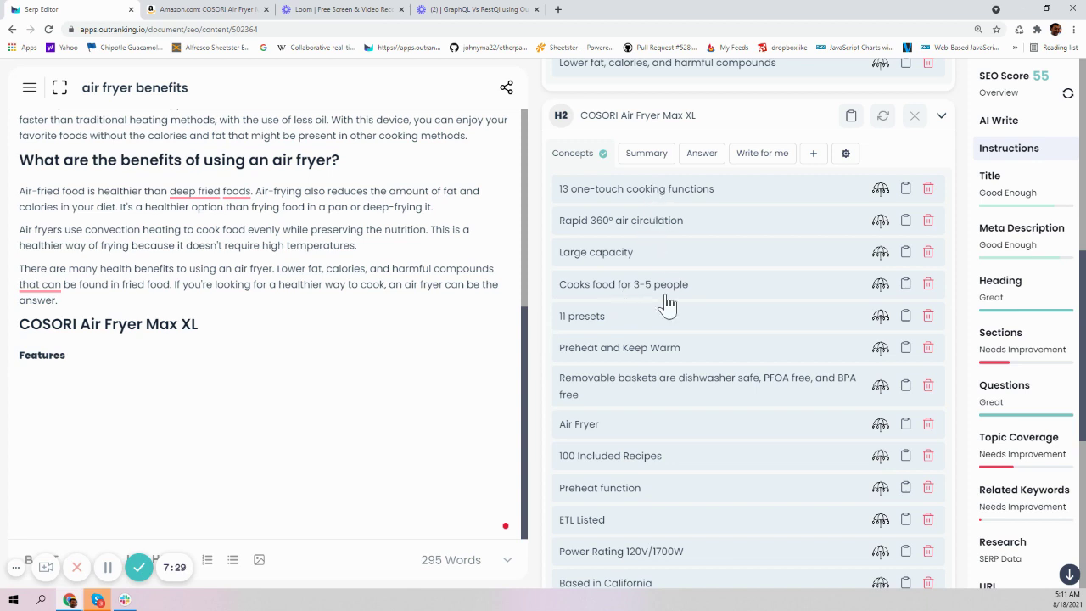
click(905, 190)
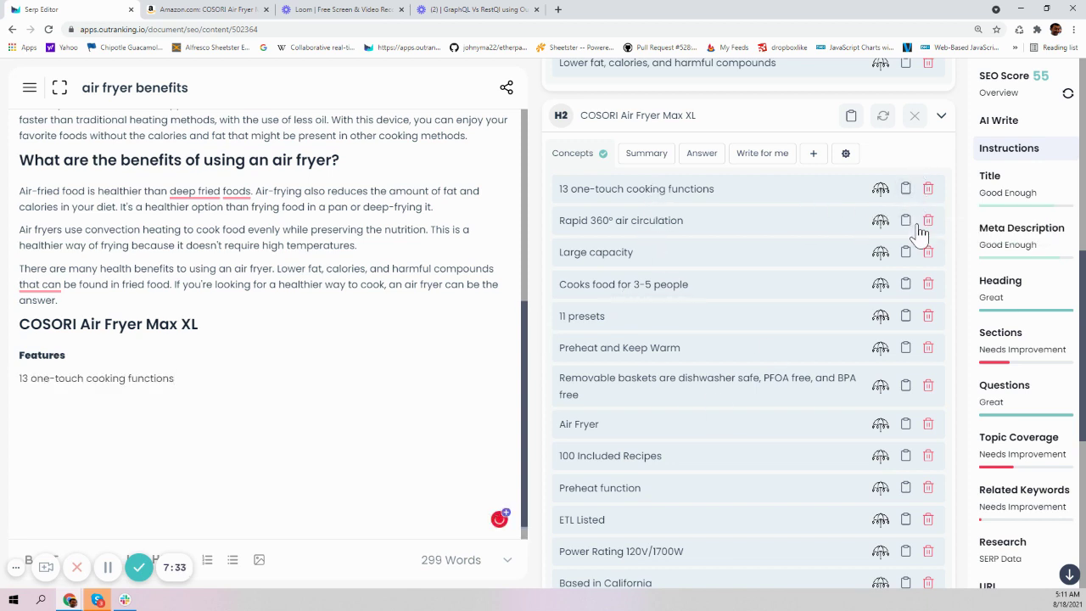
click(906, 222)
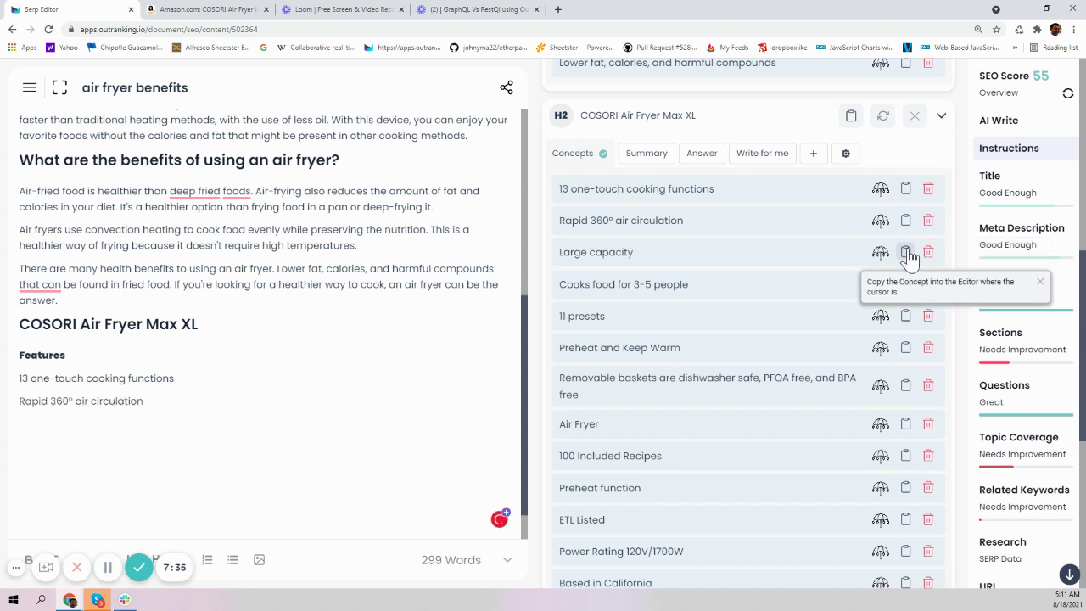
click(906, 254)
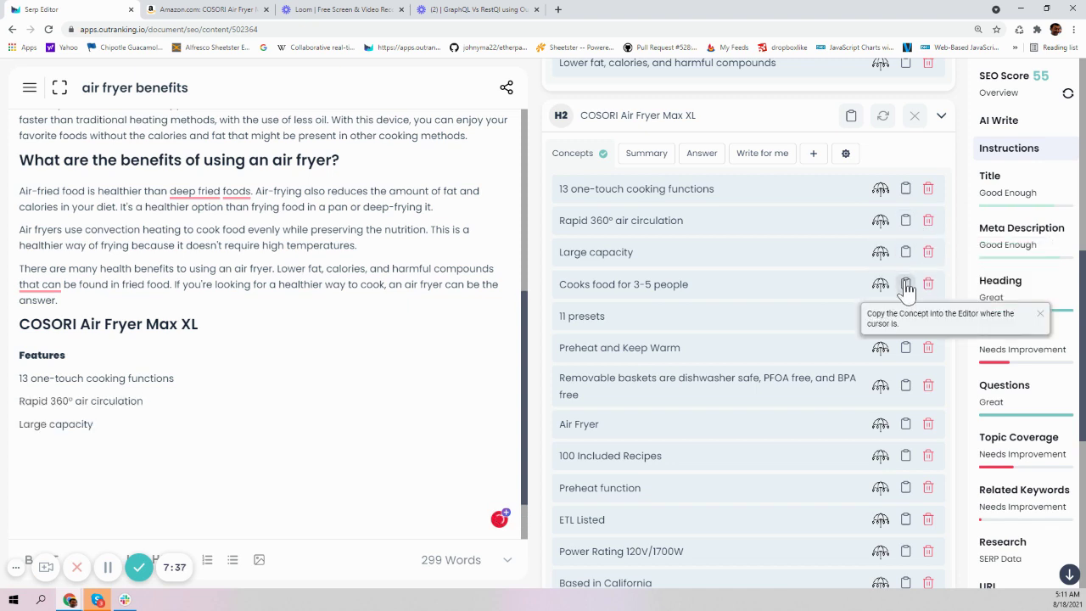
click(905, 285)
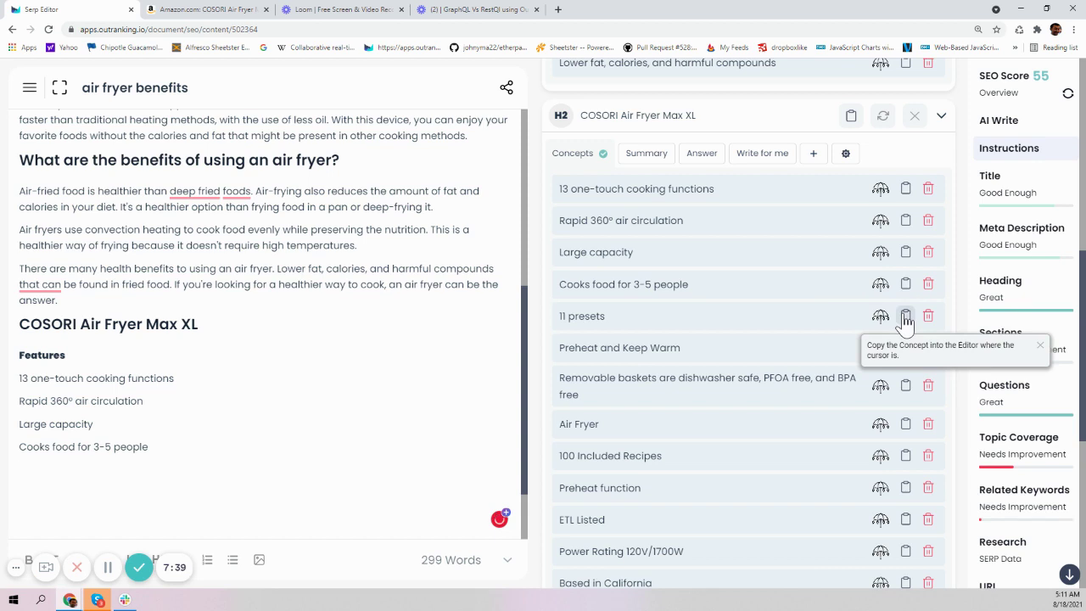
click(905, 316)
click(906, 348)
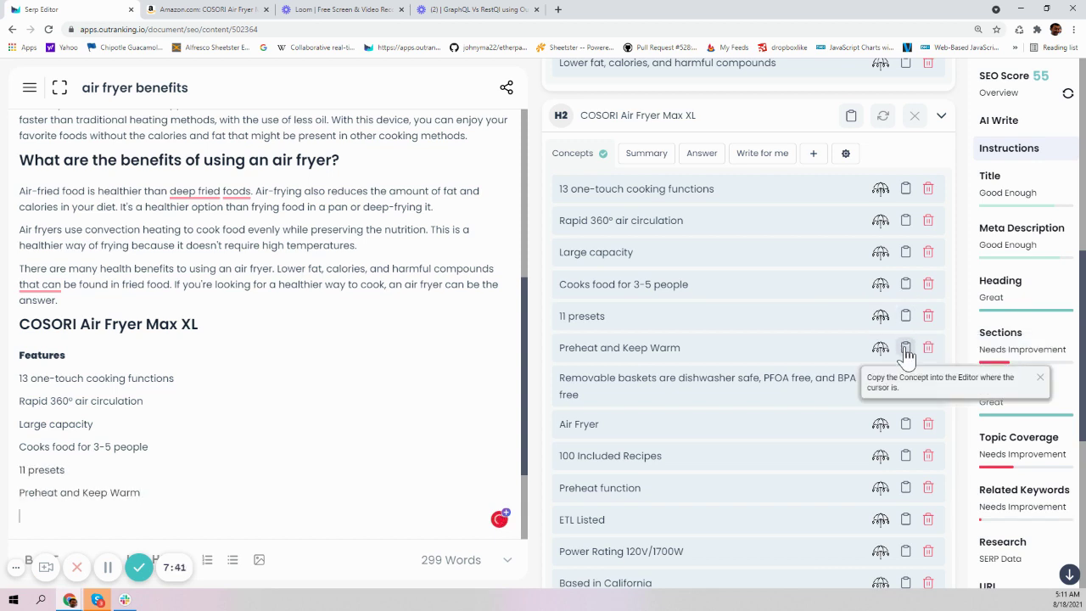
click(905, 387)
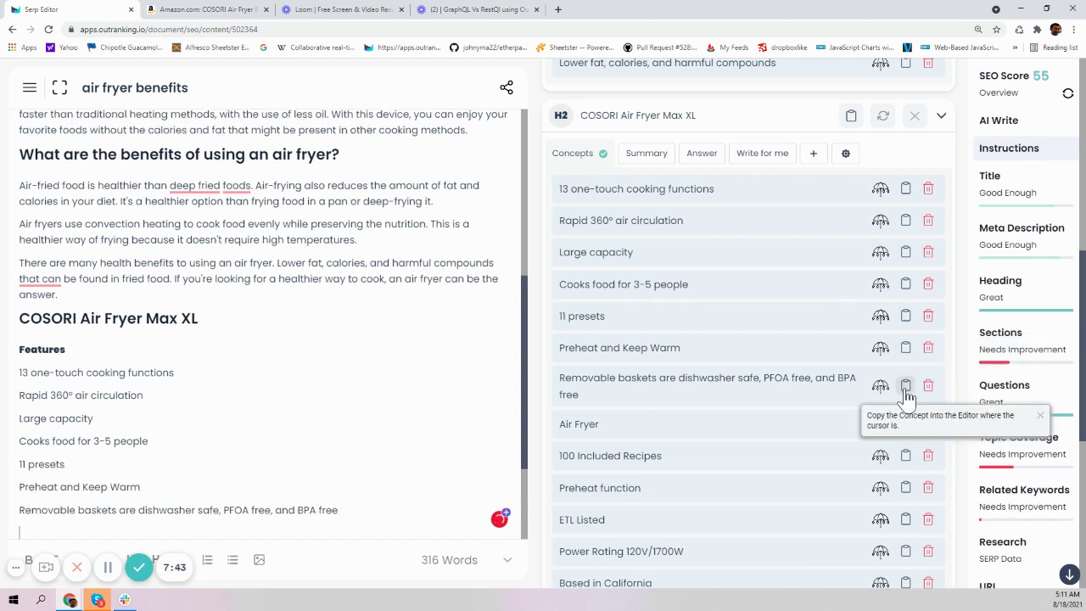
Insert the "Air Fryer" concept into the article, then delete it from both the concept list and the article
click(906, 424)
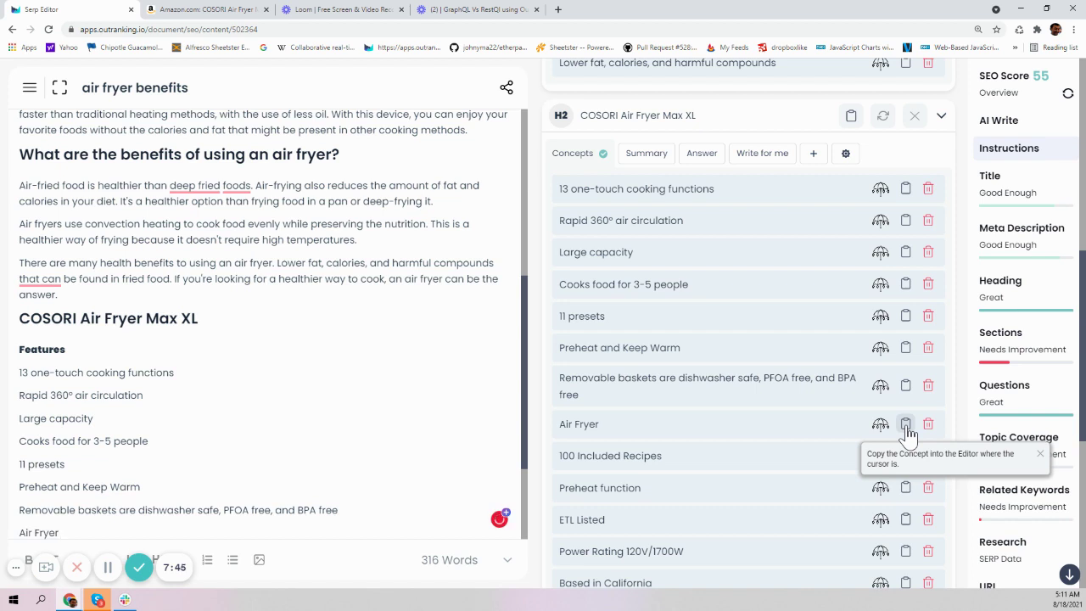
click(928, 424)
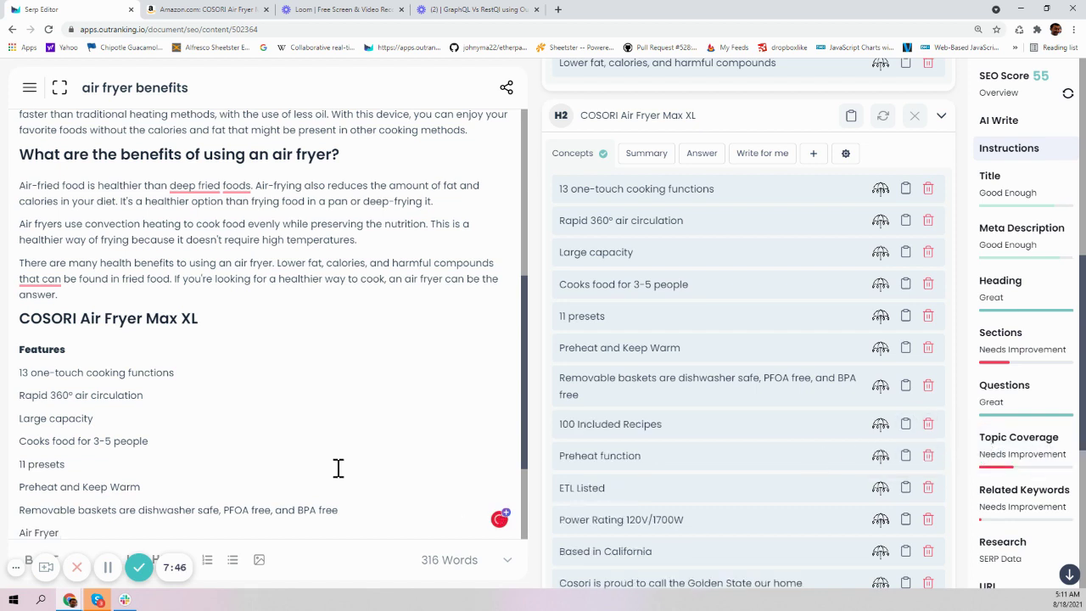
scroll(305, 467, down, 2)
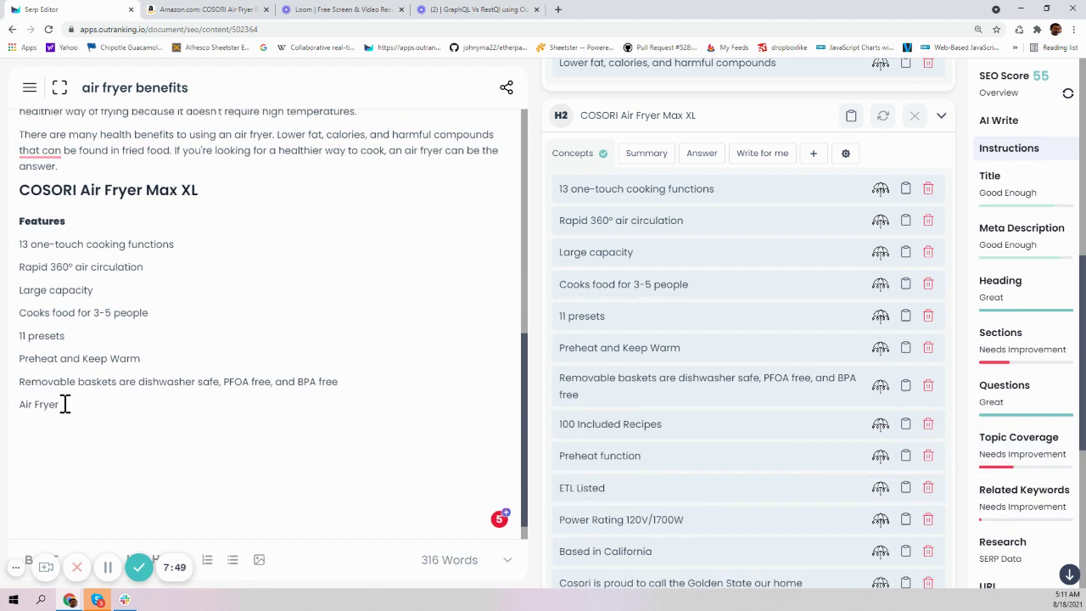
drag(65, 405, 19, 404)
key(BackSpace)
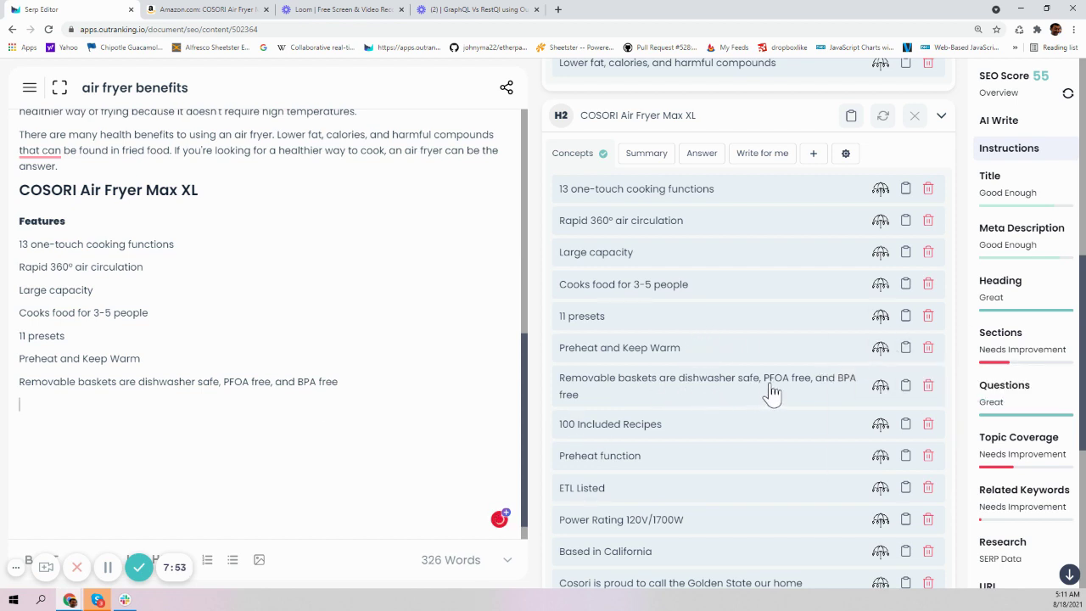
click(904, 386)
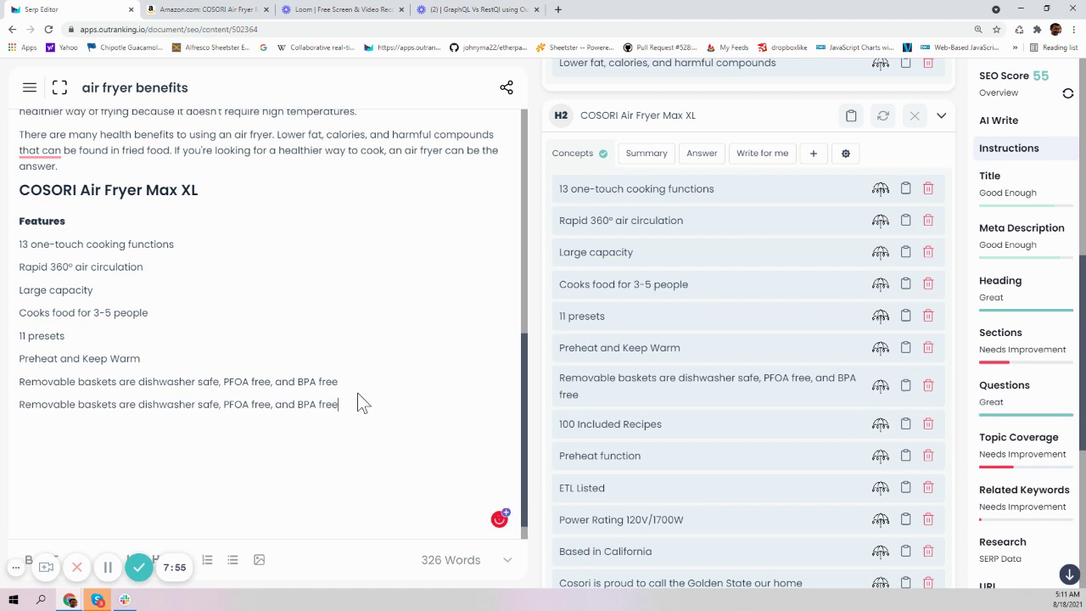
drag(339, 404, 12, 421)
key(BackSpace)
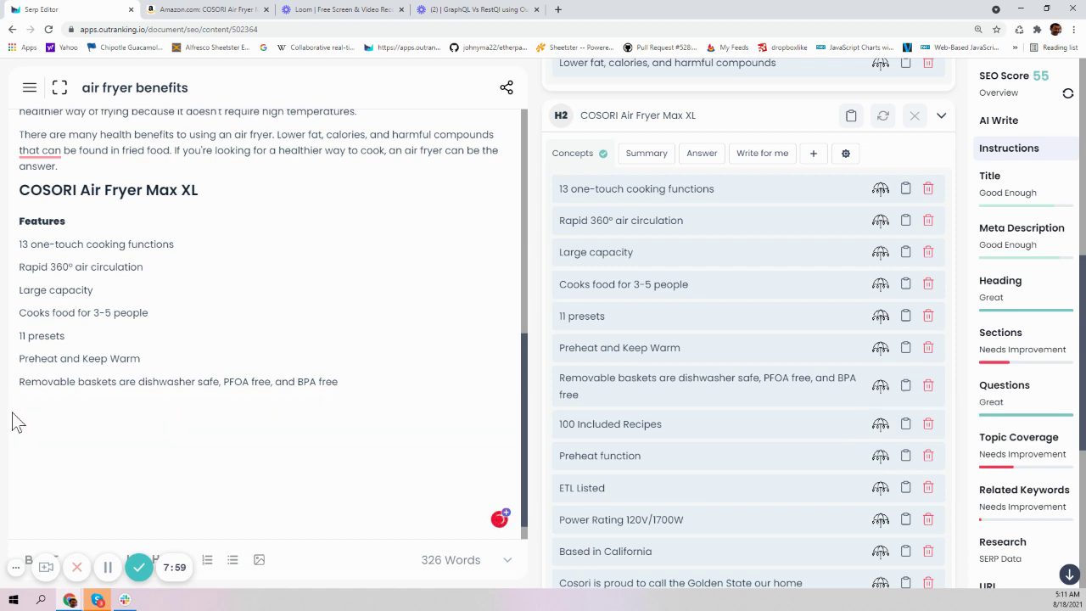
Add the "Preheat function" and "ETL Listed" concepts to the article's feature lines, each on its own line
click(904, 456)
click(906, 489)
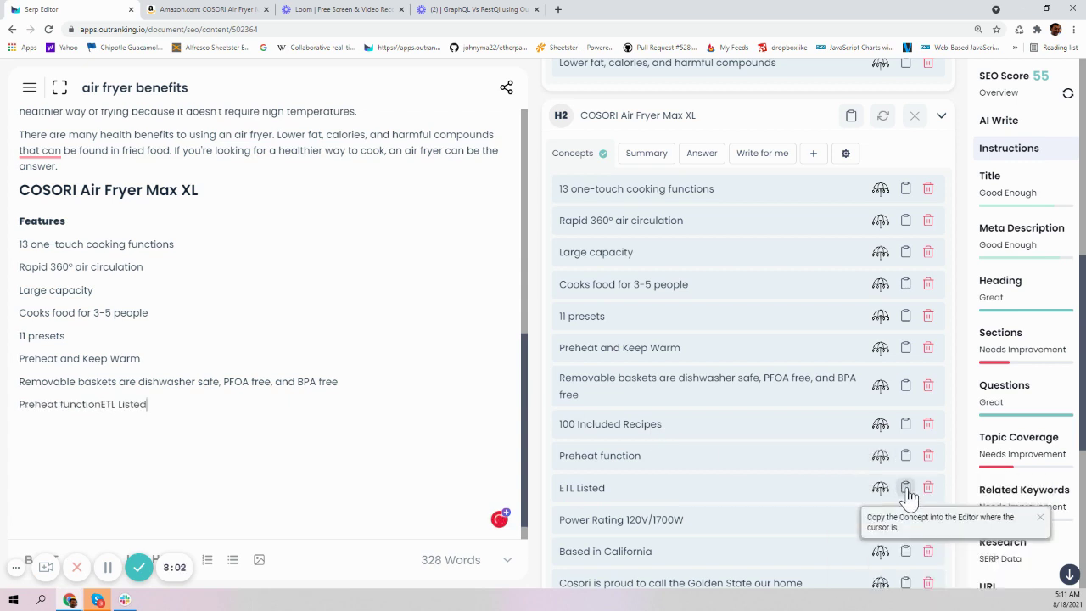
key(ctrl+z)
click(906, 489)
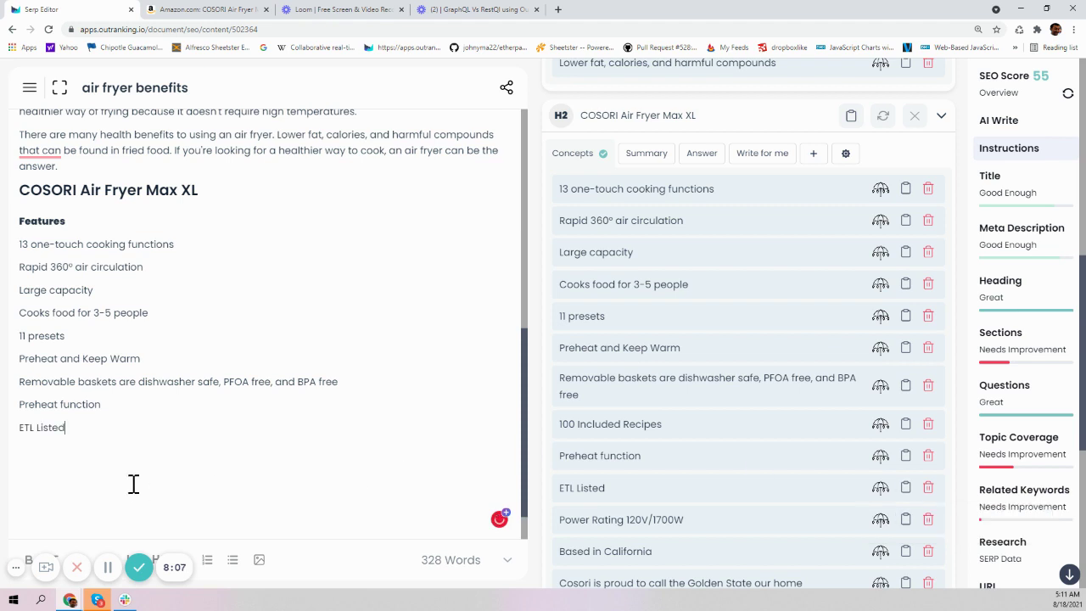
Format the feature lines from "13 one-touch cooking functions" to "ETL Listed" as a numbered list and add the line "Pros" below it
drag(66, 429, 14, 235)
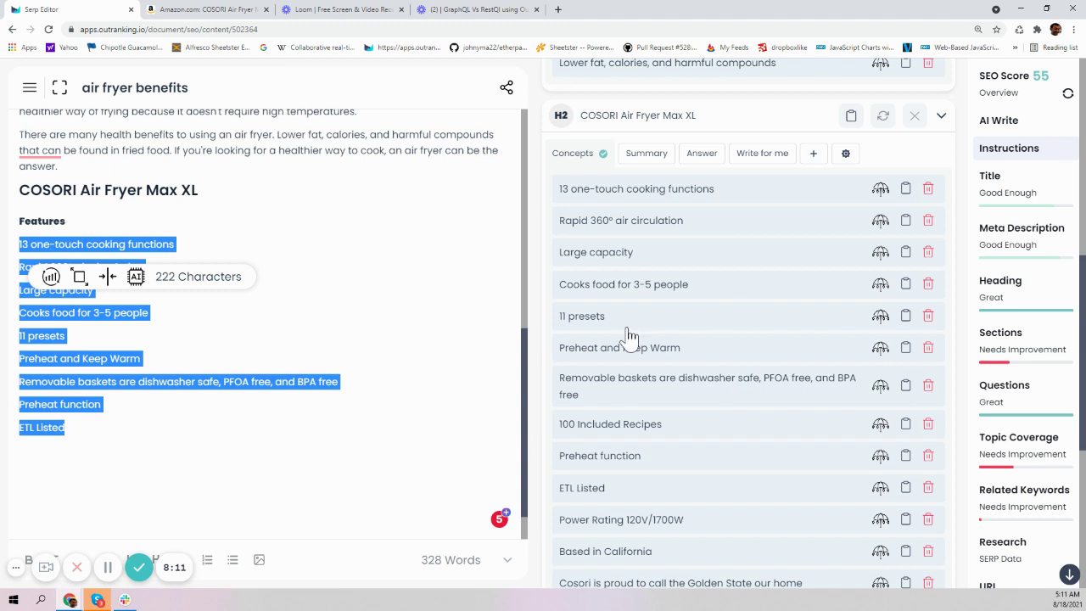
click(207, 560)
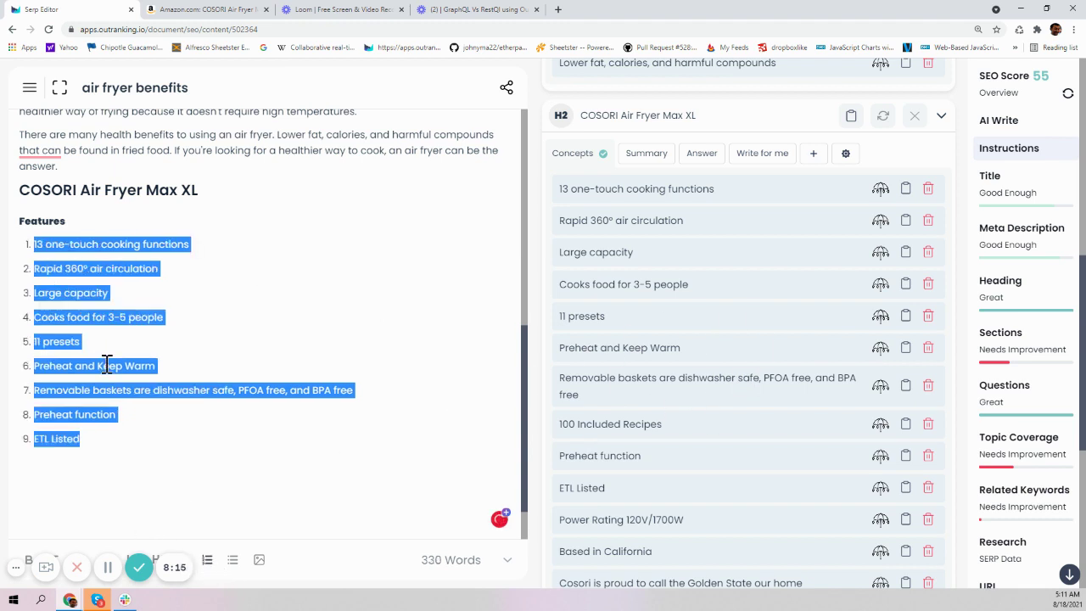
click(88, 439)
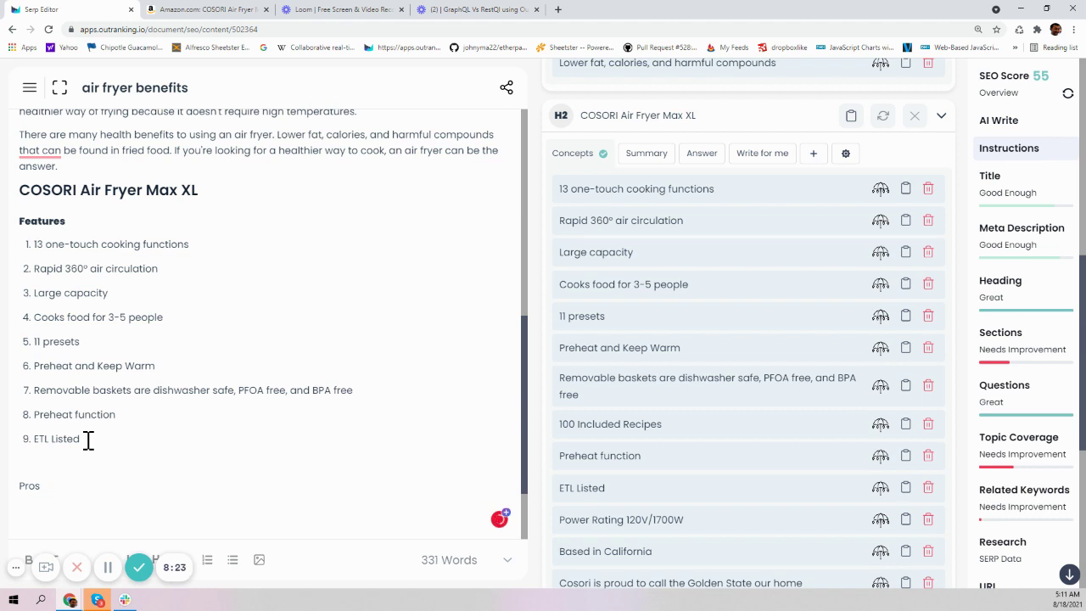
Collapse the COSORI Air Fryer Max XL topic and add two topics, "Pros" and "Cons", at the end of the outline
click(940, 119)
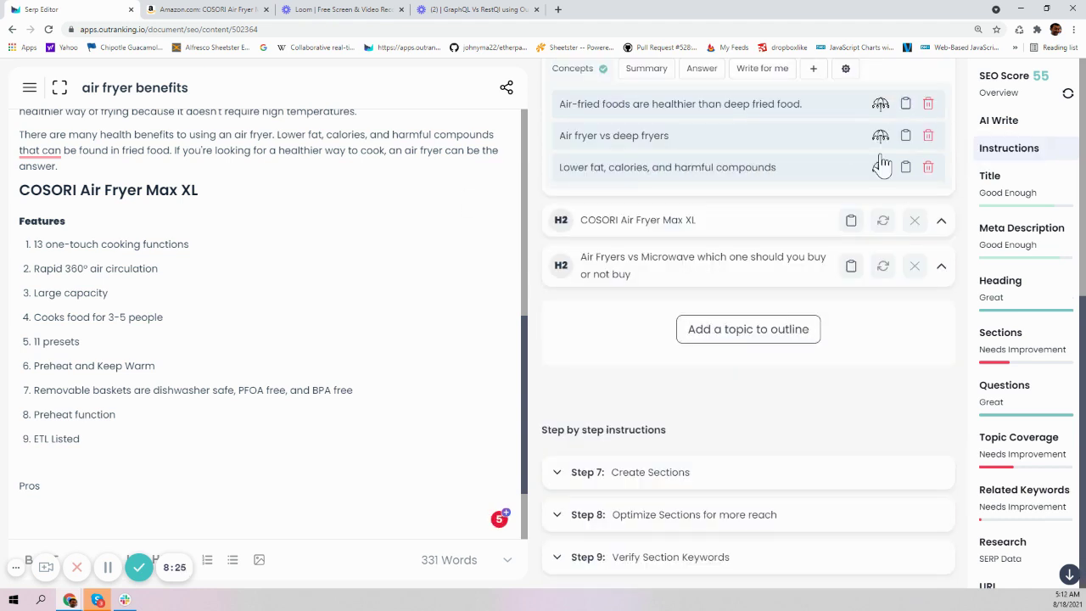
click(720, 347)
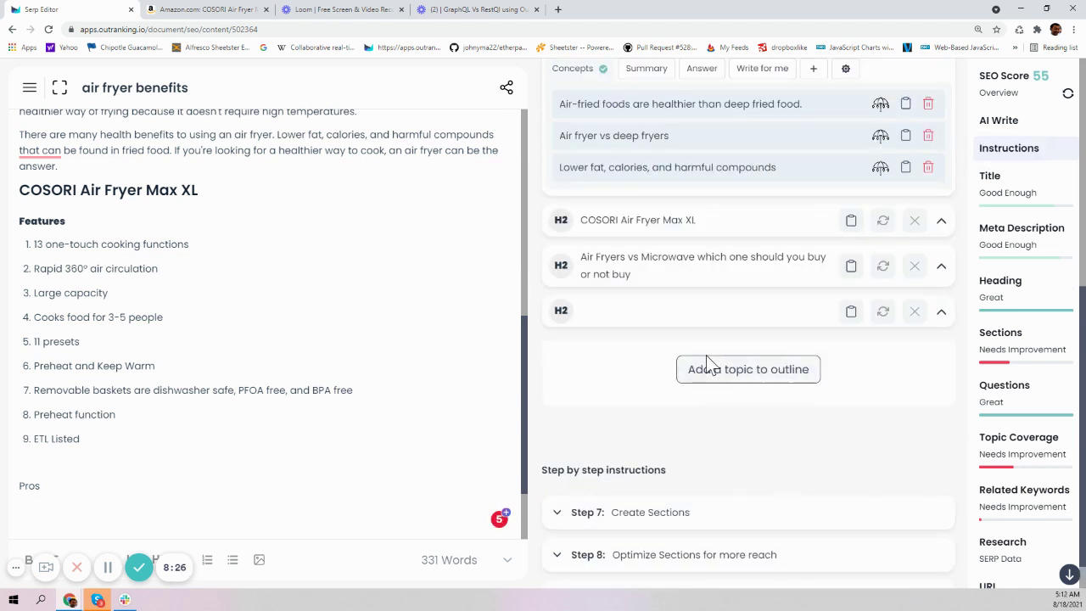
click(626, 312)
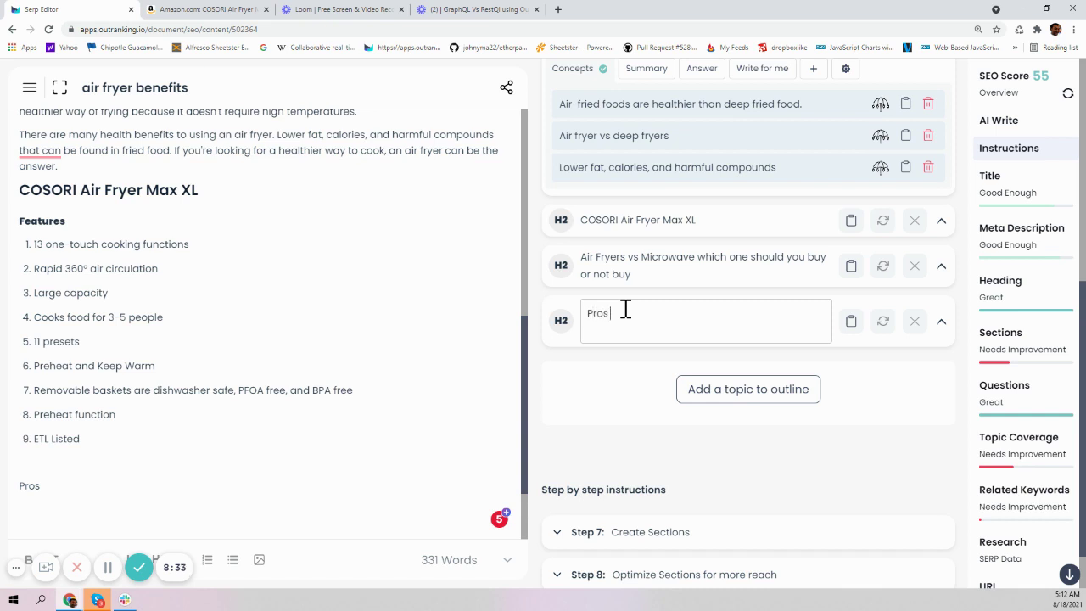
click(624, 397)
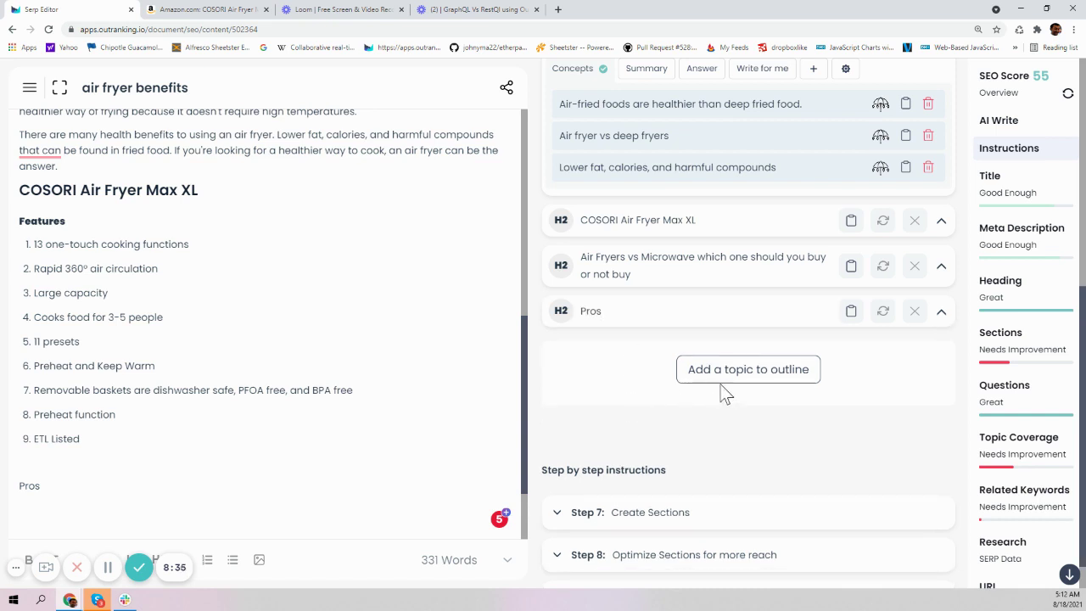
click(722, 378)
click(622, 347)
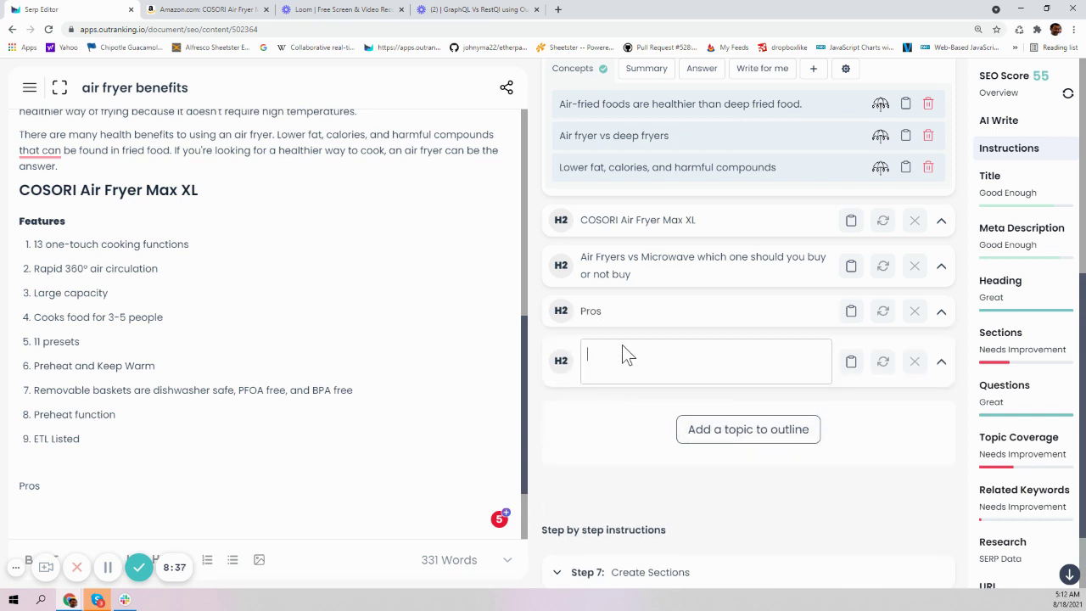
text(Cons)
key(Return)
click(602, 427)
Nest the "Pros" and "Cons" topics as H3 subtopics under the topic whose concepts compare air fryers with deep fryers
drag(626, 314, 642, 197)
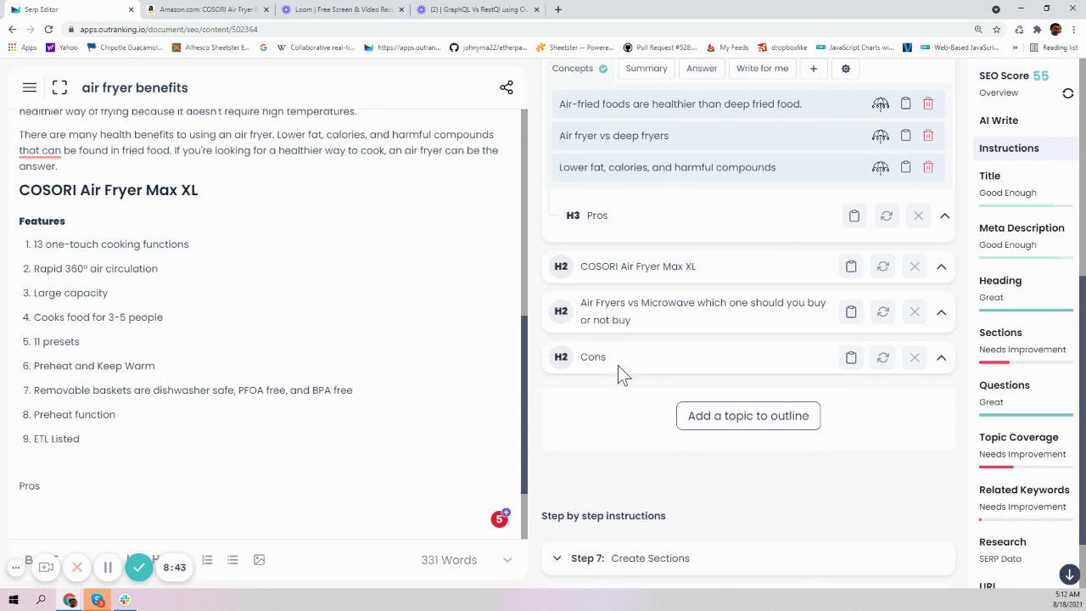
drag(622, 365, 631, 243)
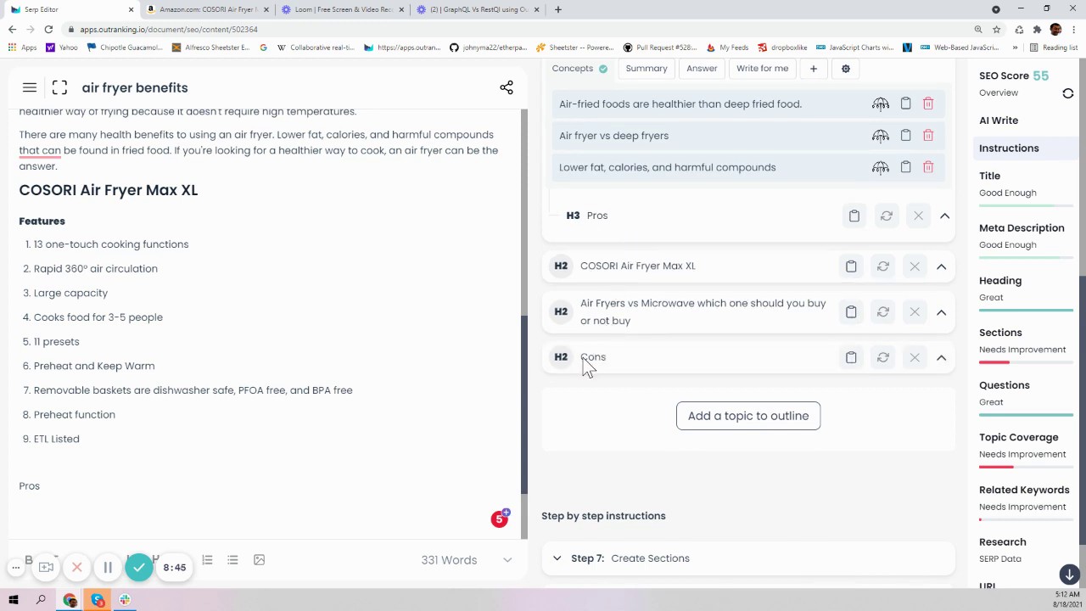
drag(588, 363, 597, 218)
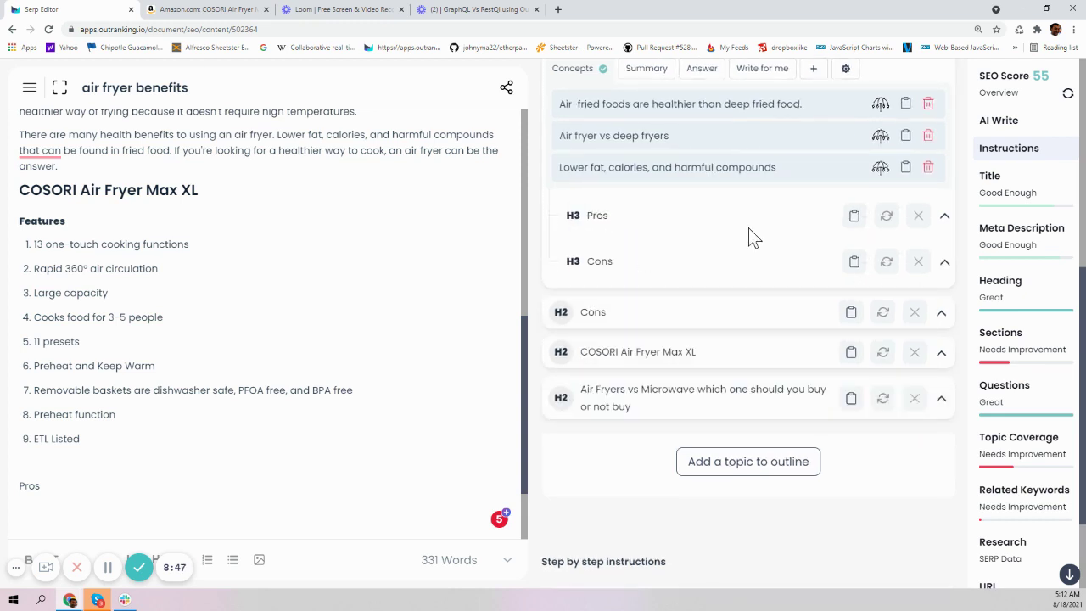
Switch to the COSORI air fryer's Amazon page, find the top customer reviews and expand the "My New Head Chef" review
click(204, 11)
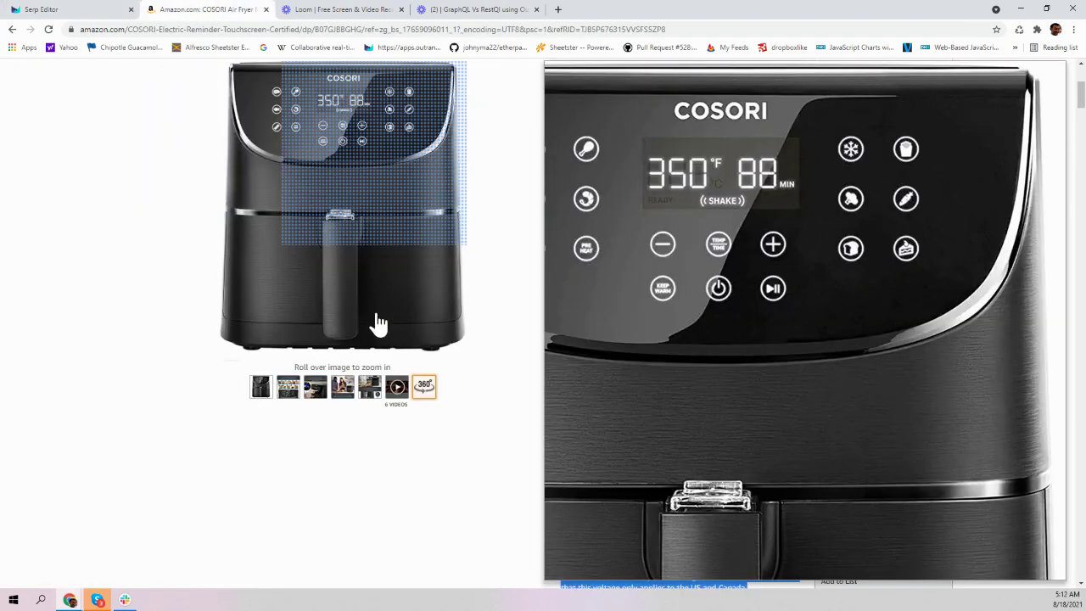
scroll(141, 408, down, 15)
scroll(141, 408, down, 15)
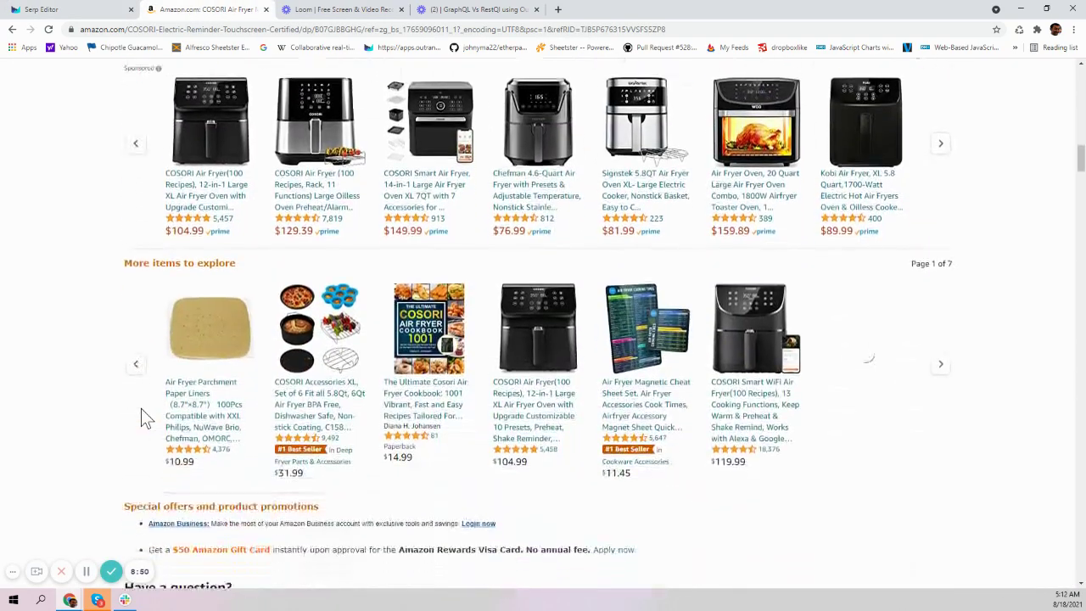
scroll(140, 420, down, 15)
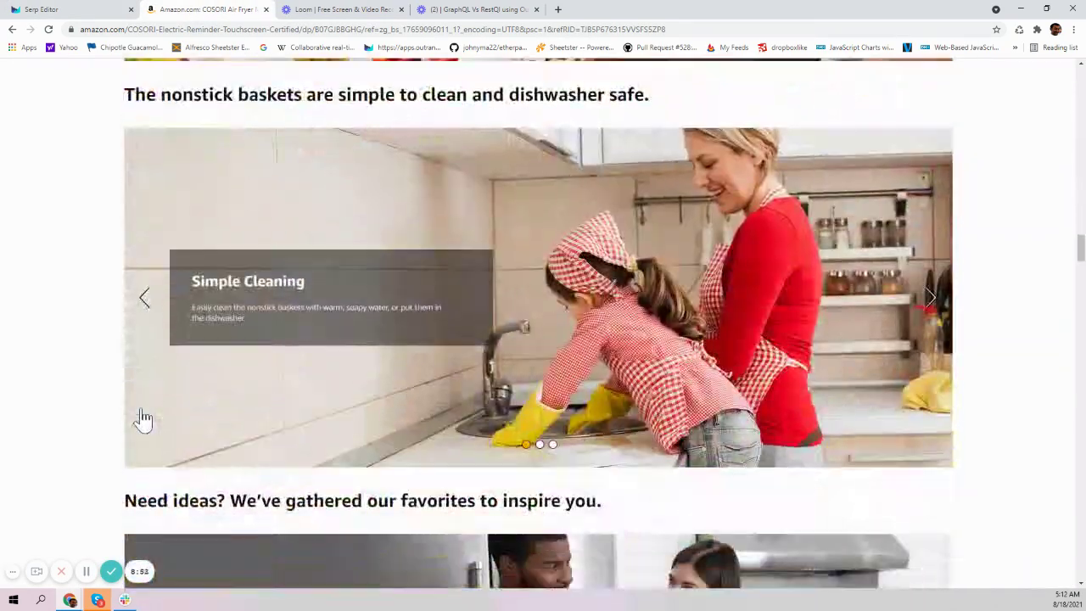
scroll(141, 414, down, 15)
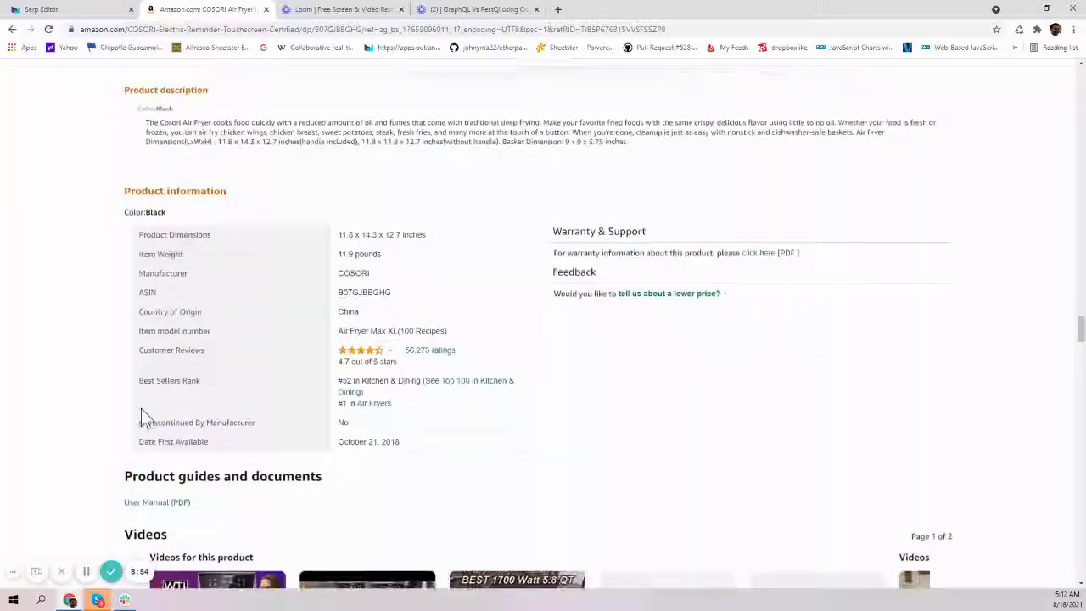
scroll(141, 414, down, 10)
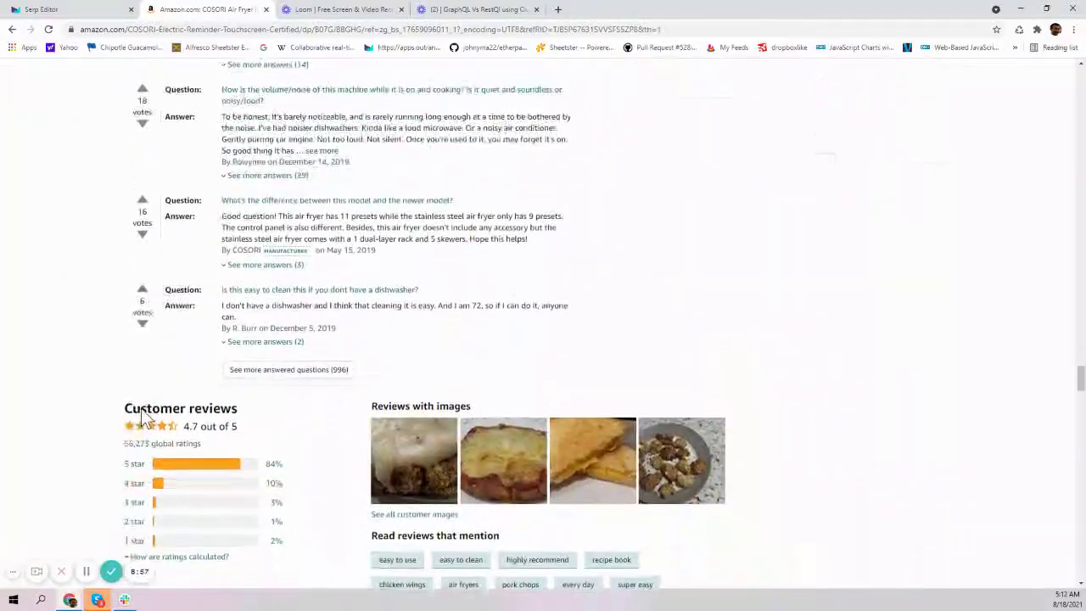
scroll(141, 416, down, 2)
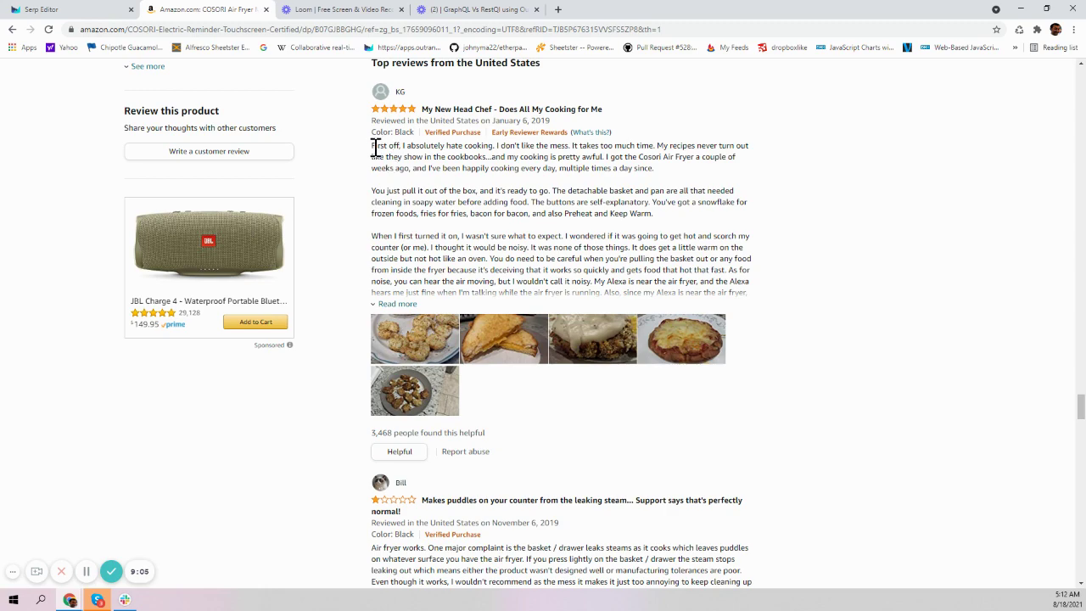
click(382, 304)
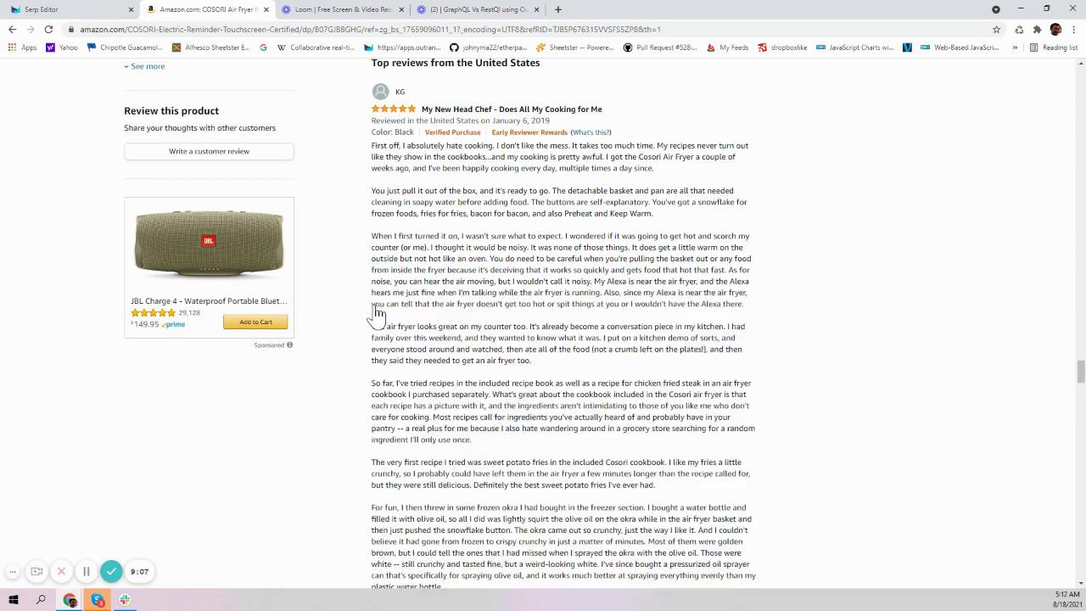
Find the five-star "SO EASY TO USE!" review and copy its full text
scroll(452, 301, down, 15)
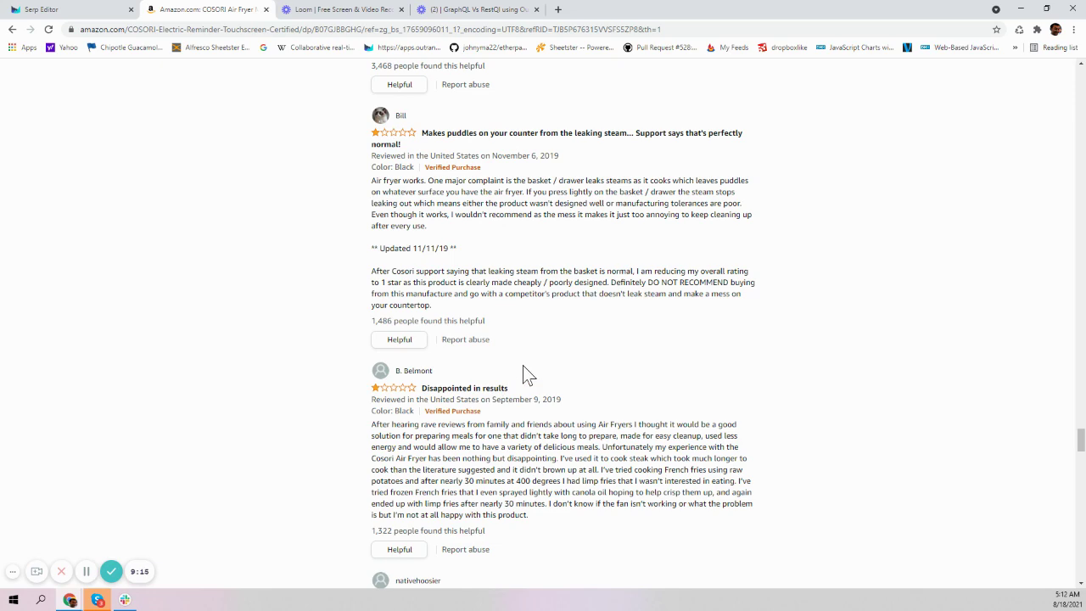
scroll(523, 374, down, 4)
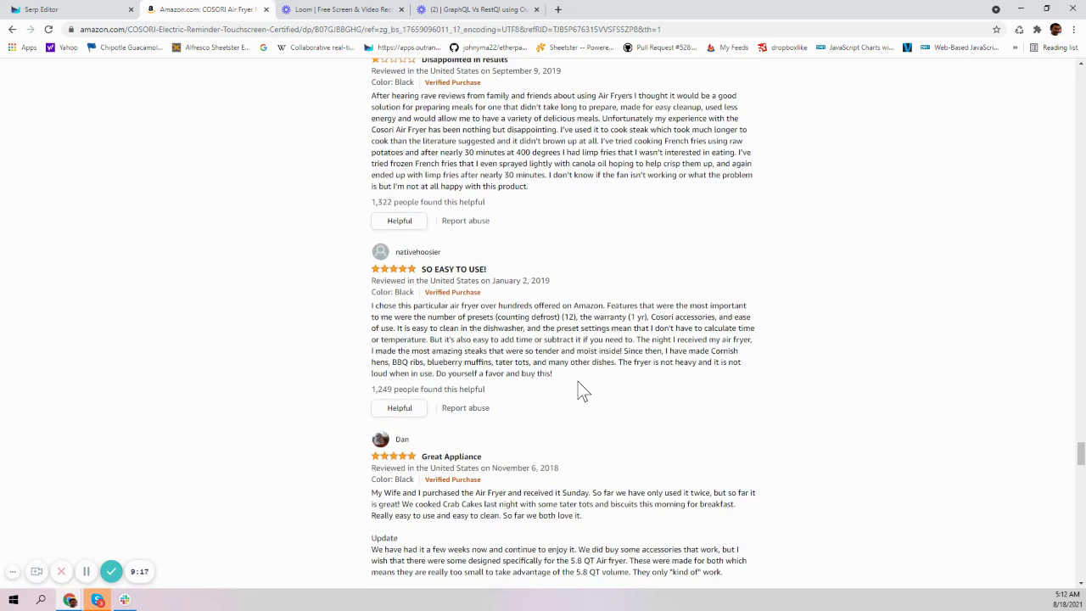
drag(555, 375, 370, 307)
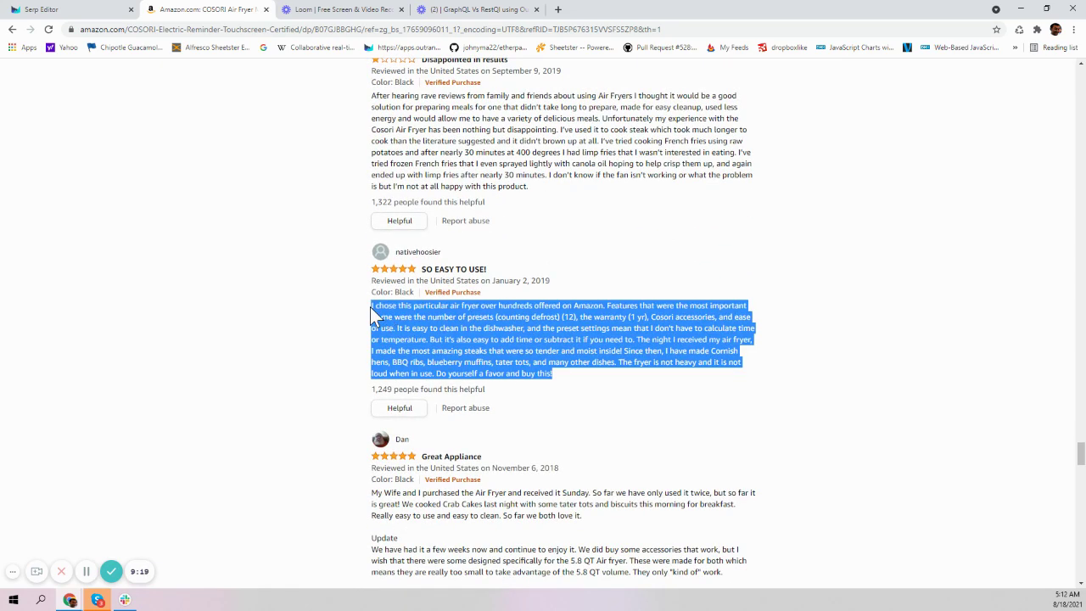
Return to the Serp Editor and make the "Pros" line in the article bold
click(52, 12)
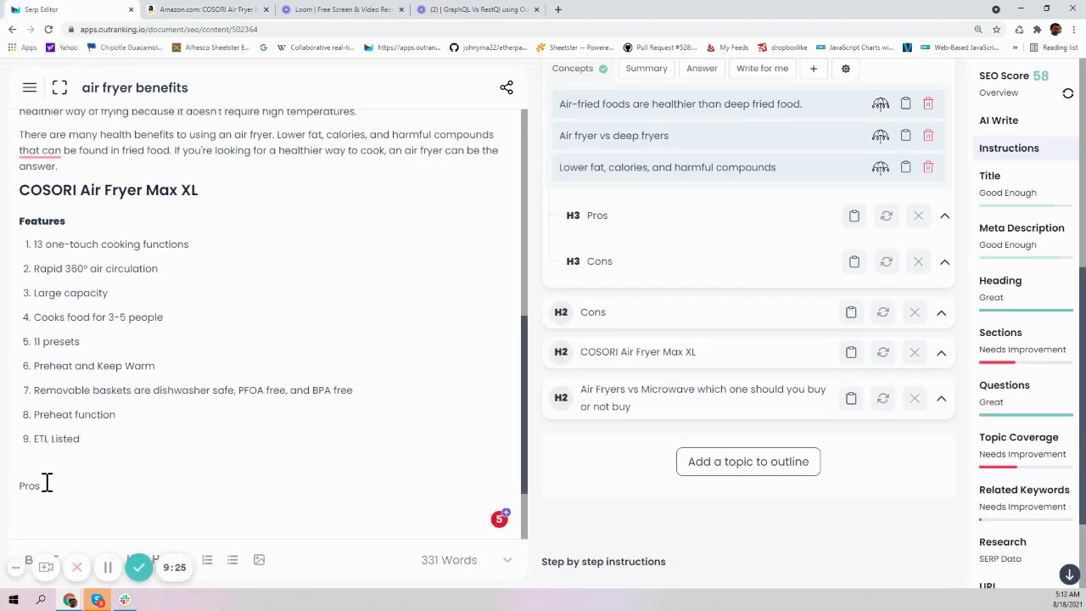
drag(39, 486, 22, 484)
click(69, 491)
Expand the H3 "Pros" topic and save the copied review text as its source content
click(944, 217)
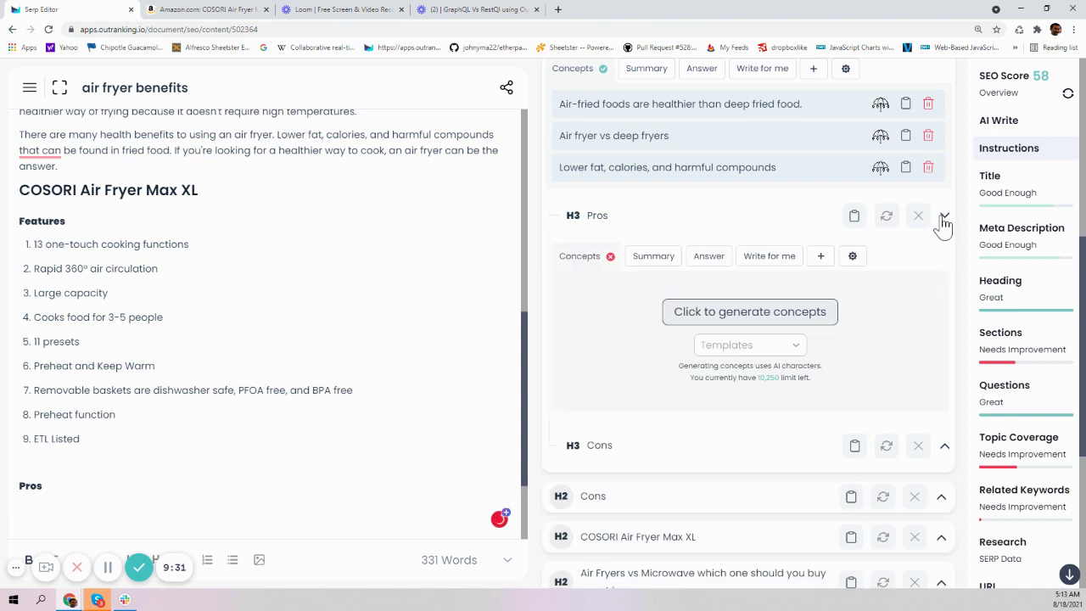
click(853, 256)
key(ctrl+v)
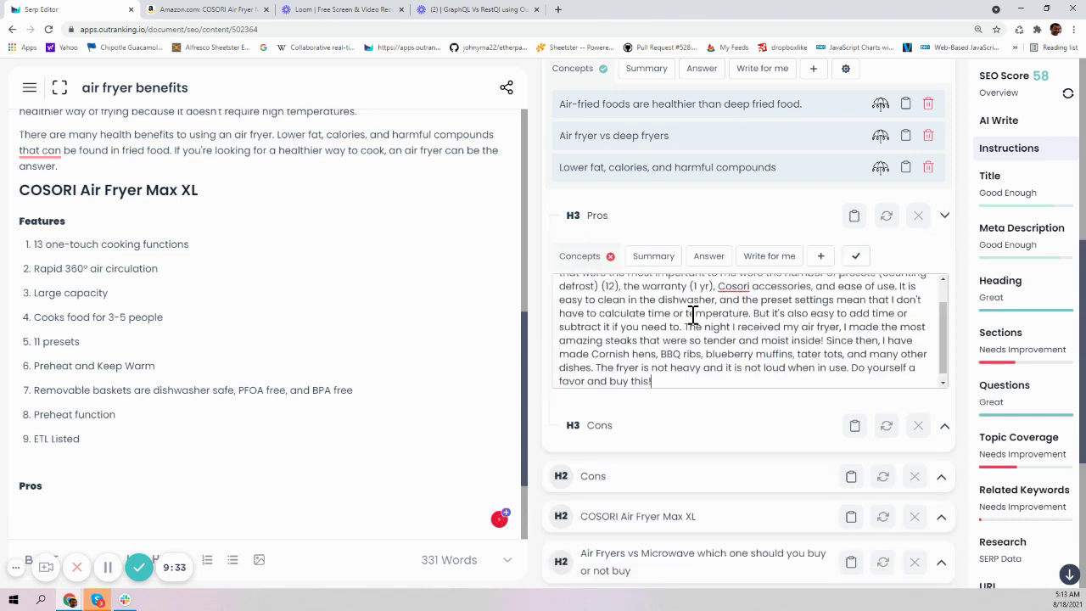
click(857, 258)
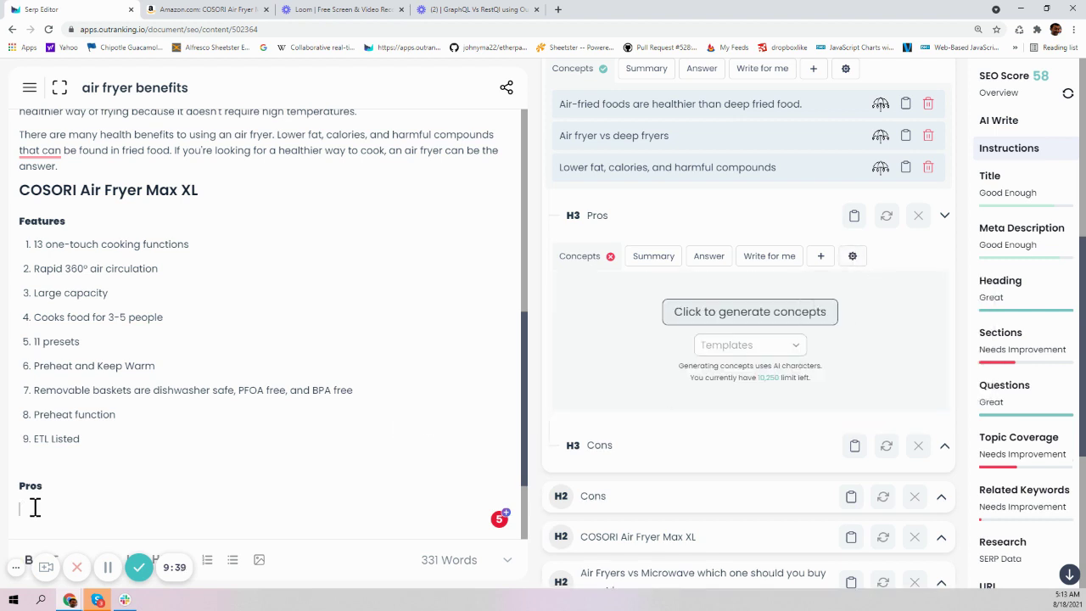
Generate concepts for the "Pros" topic using the Benefits template
click(790, 345)
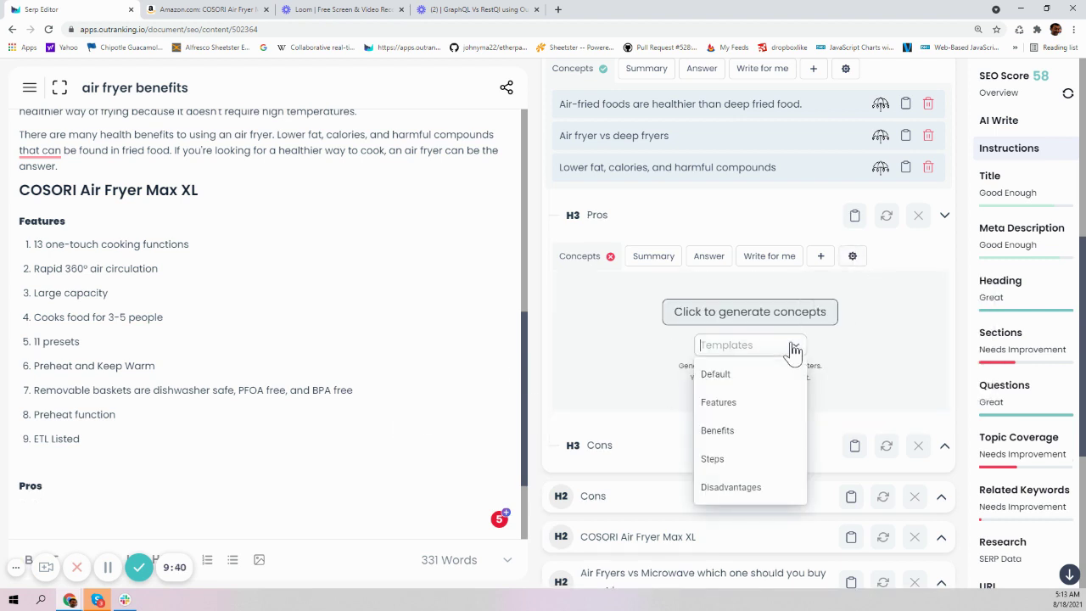
click(725, 444)
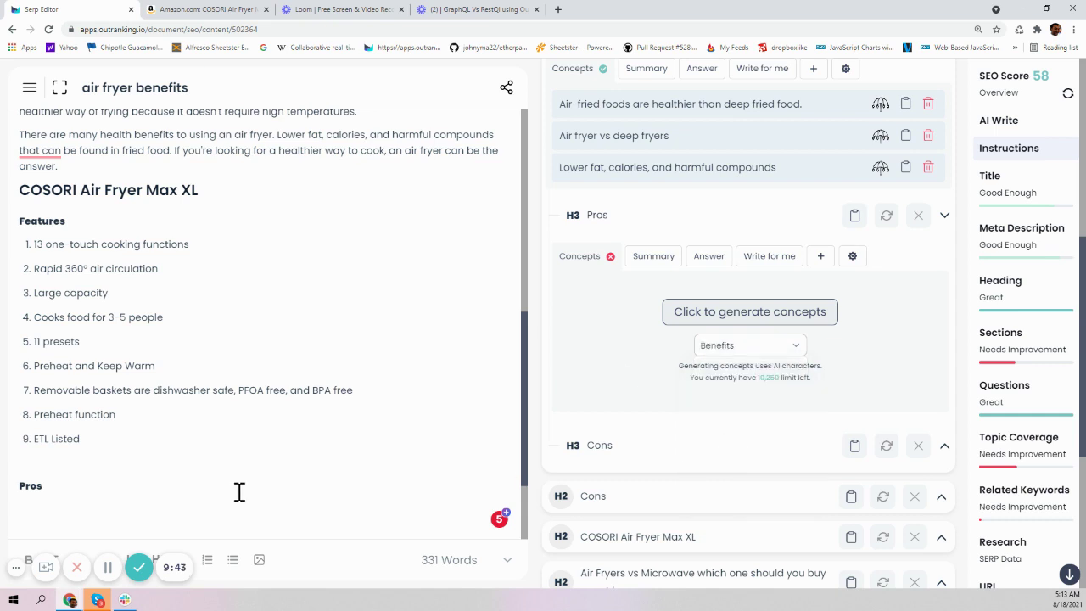
click(722, 314)
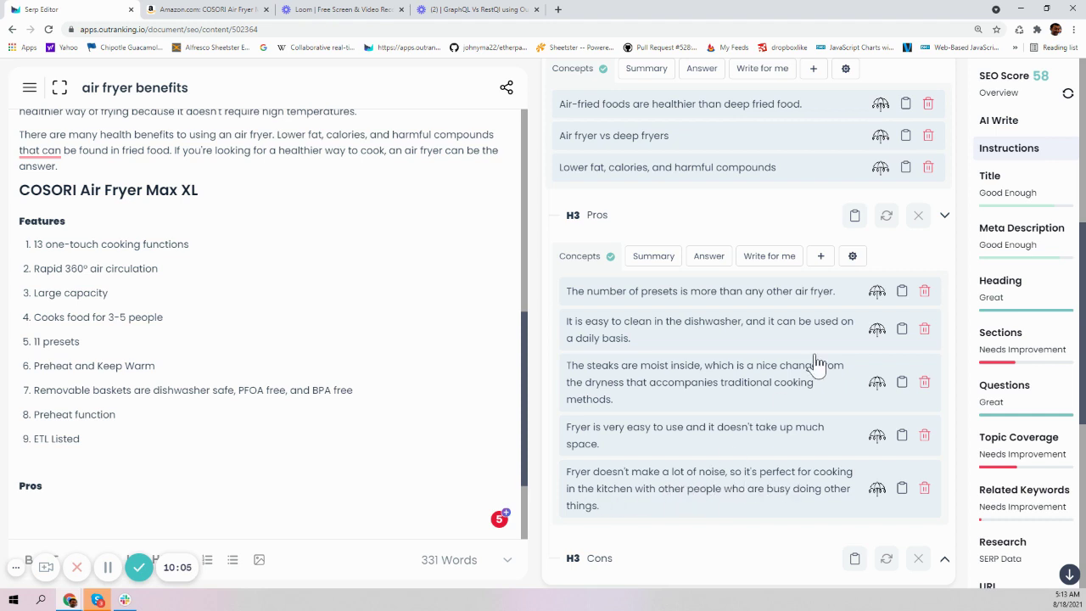
Copy the concept "The number of presets is more than any other air fryer." and search the Amazon page for that sentence
click(34, 506)
click(661, 293)
triple_click(666, 297)
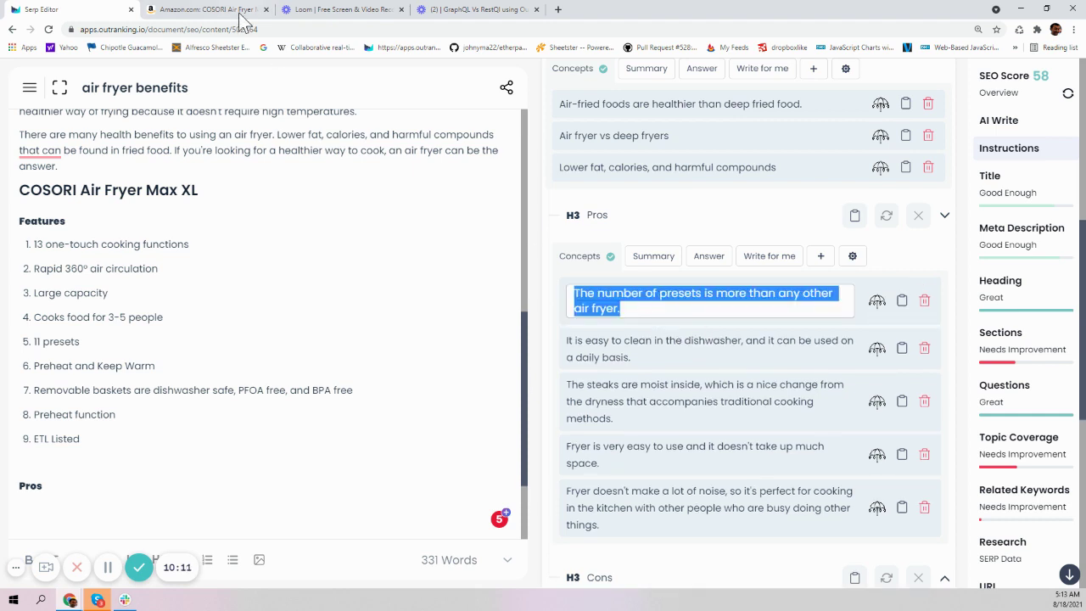
click(193, 10)
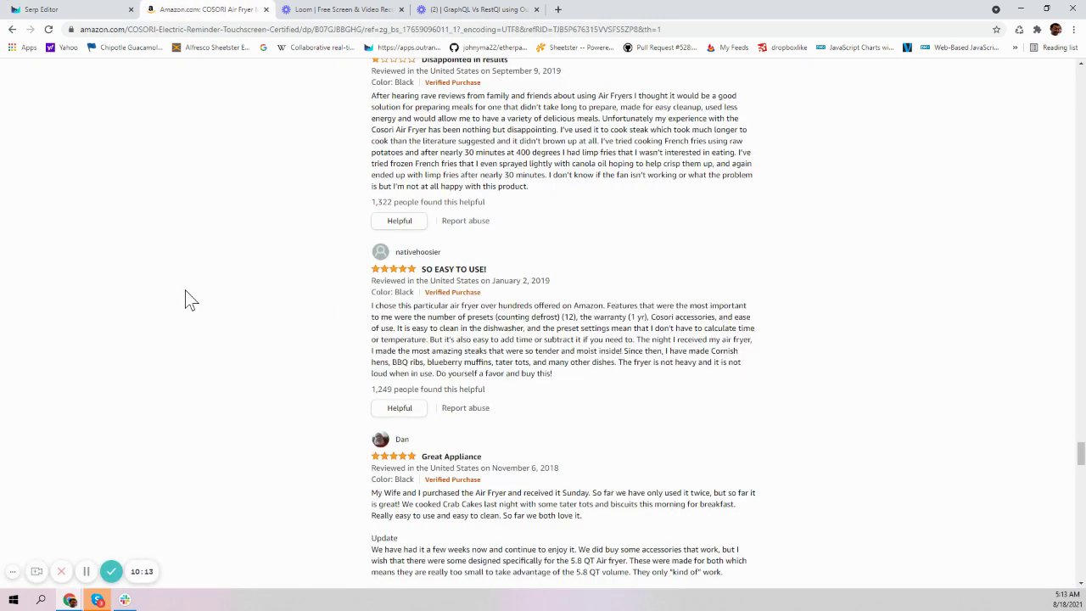
key(ctrl+f)
text(ore than any other air fryer.)
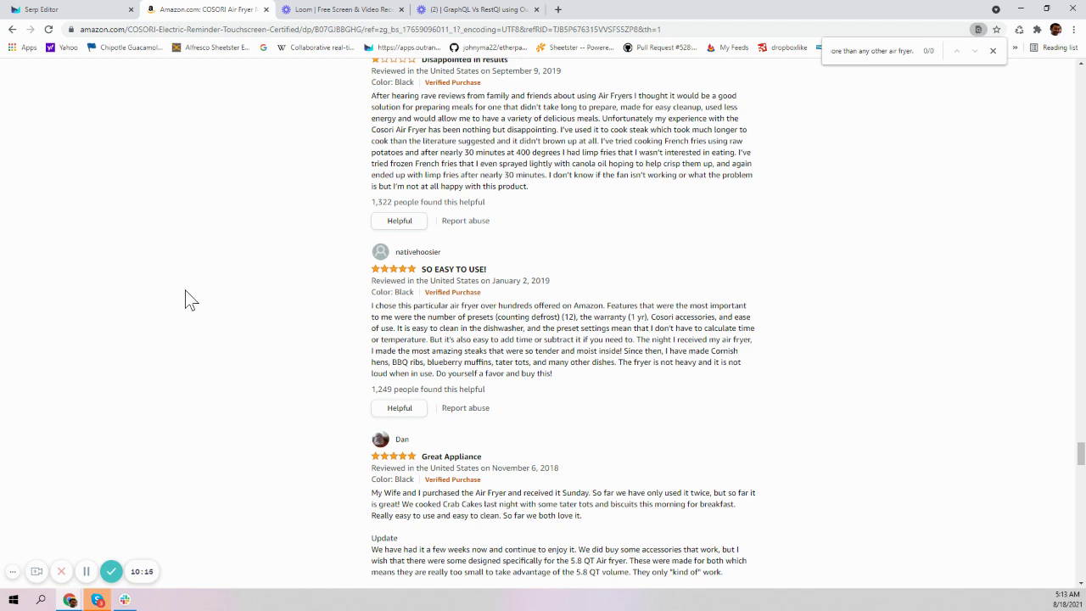
Back in the Serp Editor, insert all five generated "Pros" concepts in order under the article's Pros heading
click(92, 12)
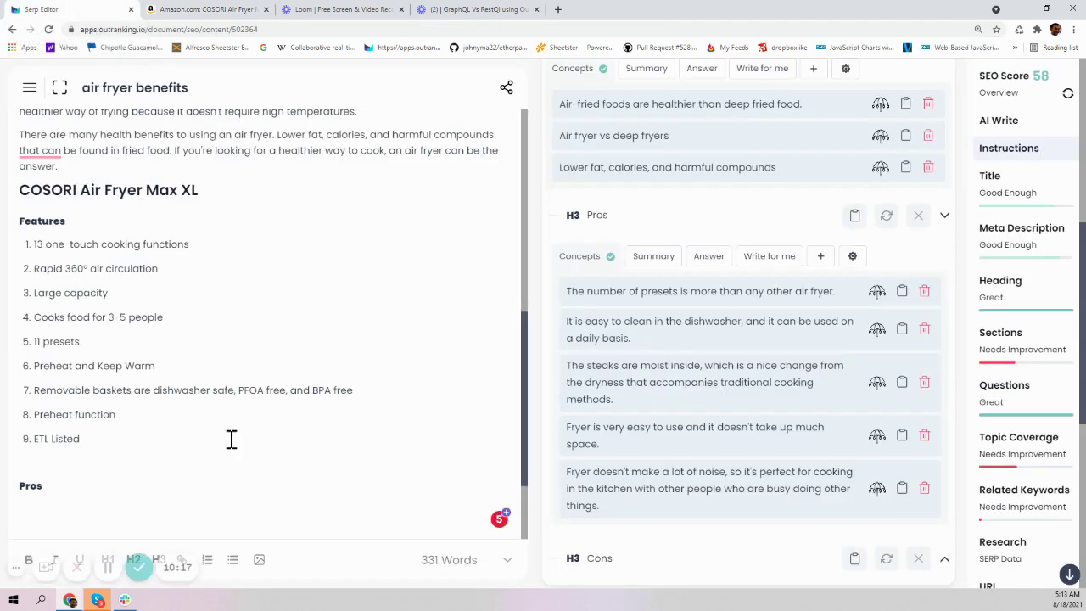
click(902, 291)
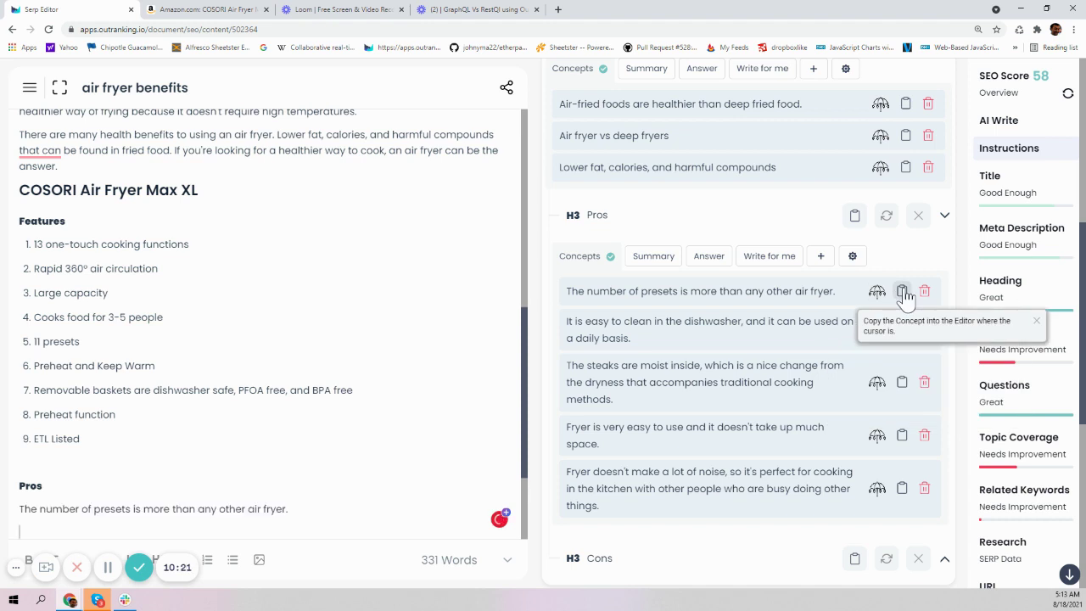
click(901, 329)
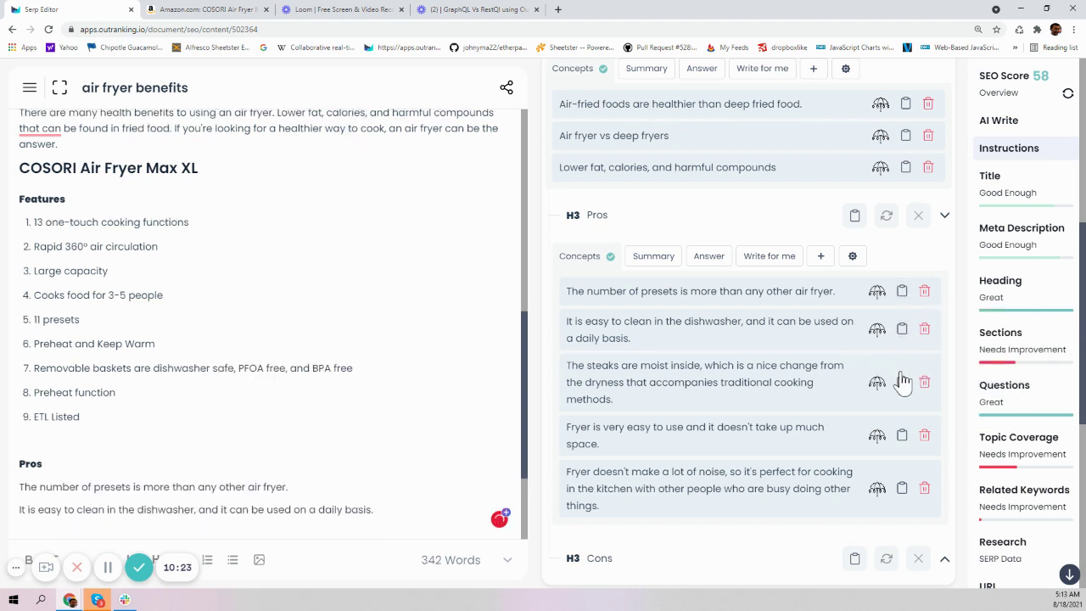
click(902, 381)
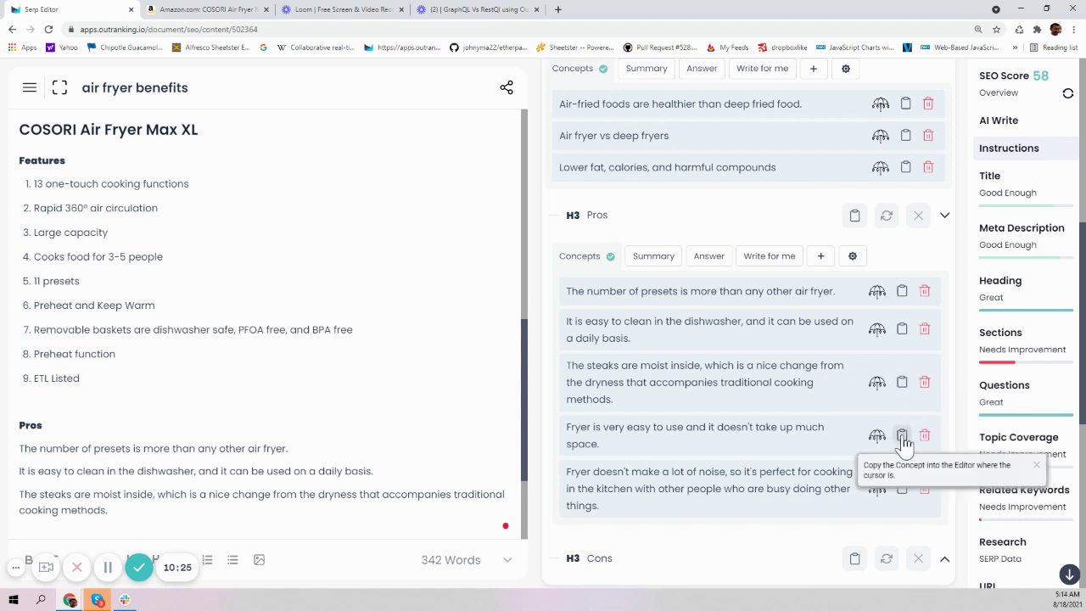
click(902, 435)
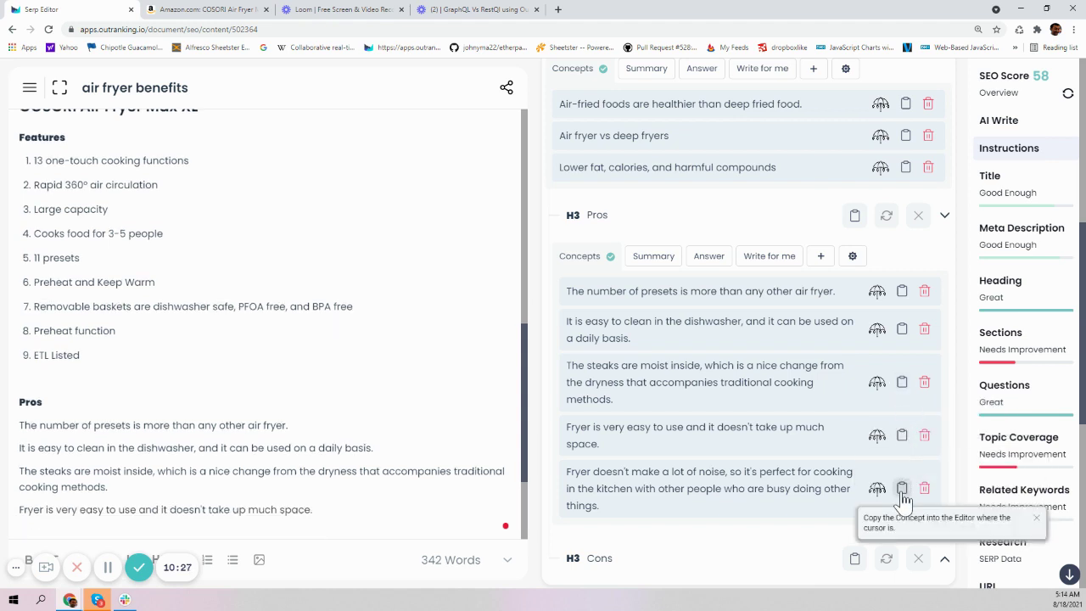
click(901, 488)
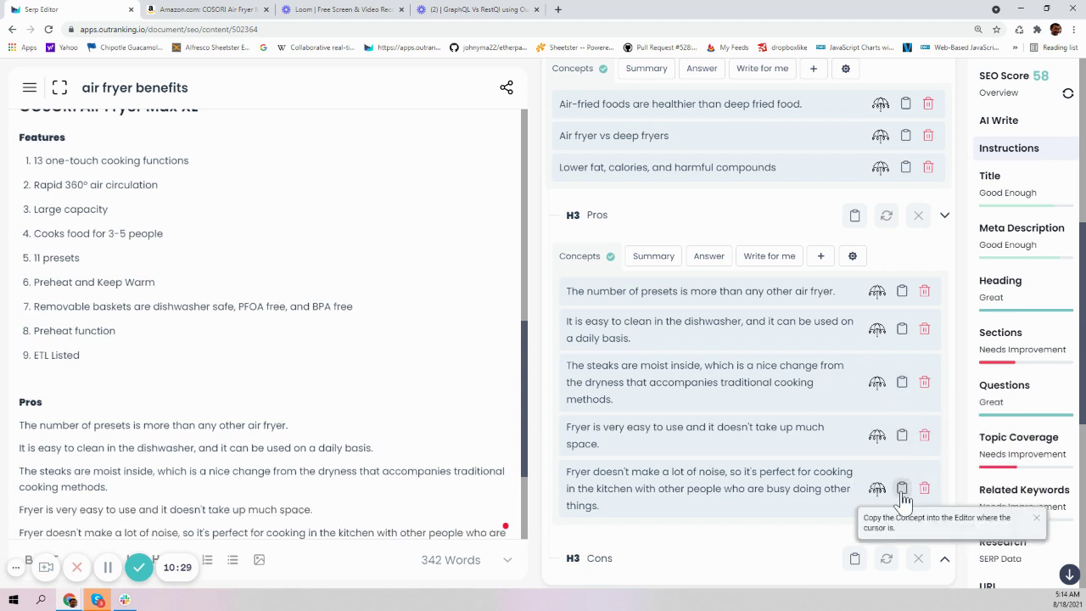
Check the inserted Pros lines and add an empty line below the last one in the article
scroll(331, 484, down, 2)
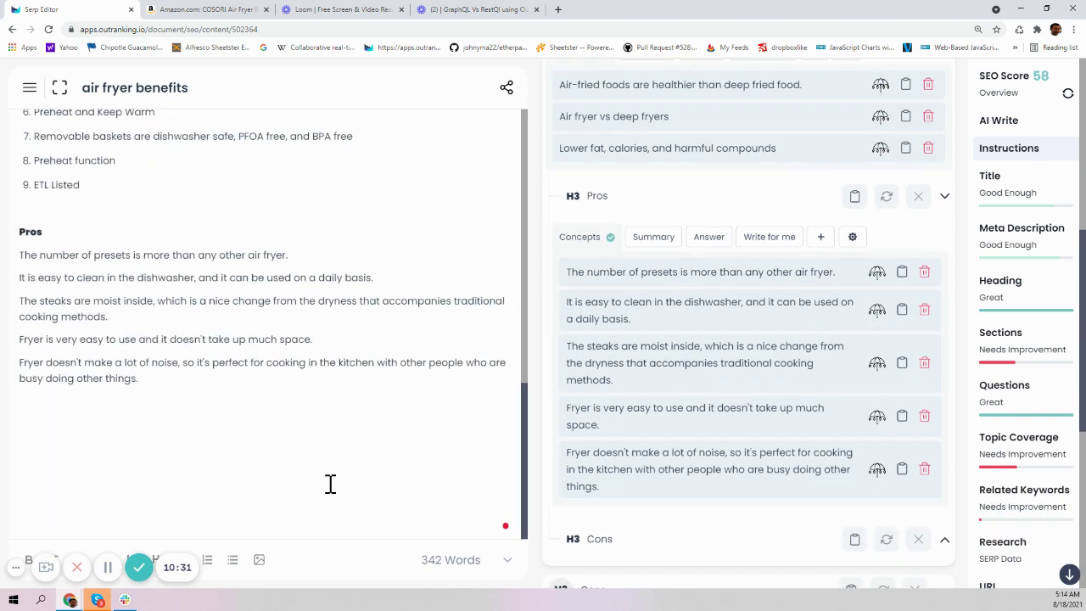
scroll(294, 277, up, 2)
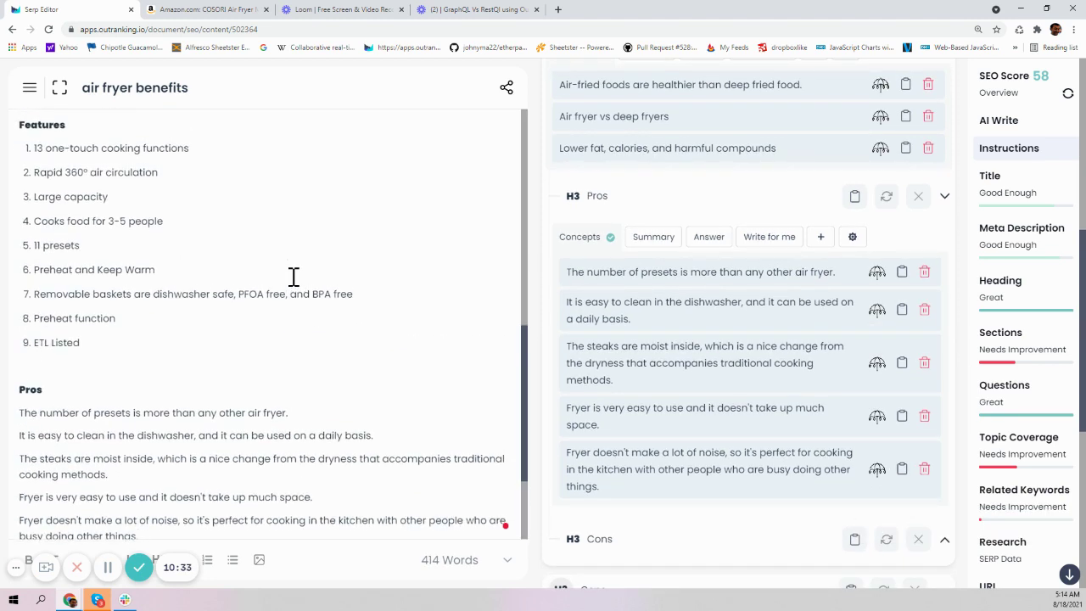
scroll(294, 277, up, 2)
scroll(293, 276, down, 3)
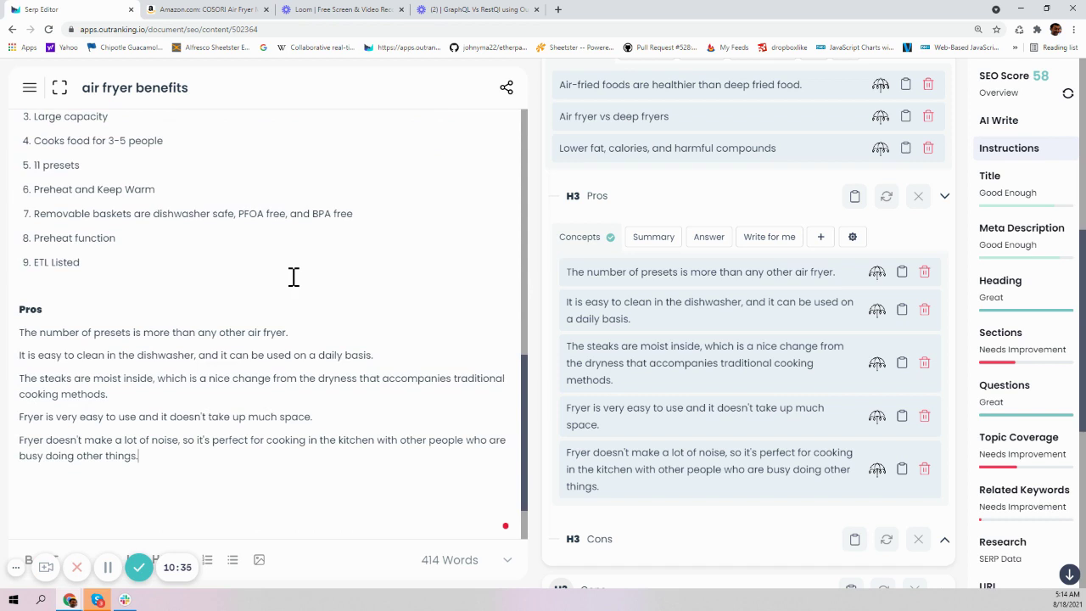
click(174, 476)
key(Return)
Collapse the "Pros" topic, expand "Cons" beneath it, and copy the text of the one-star "Disappointed in results" review from the Amazon page
click(944, 197)
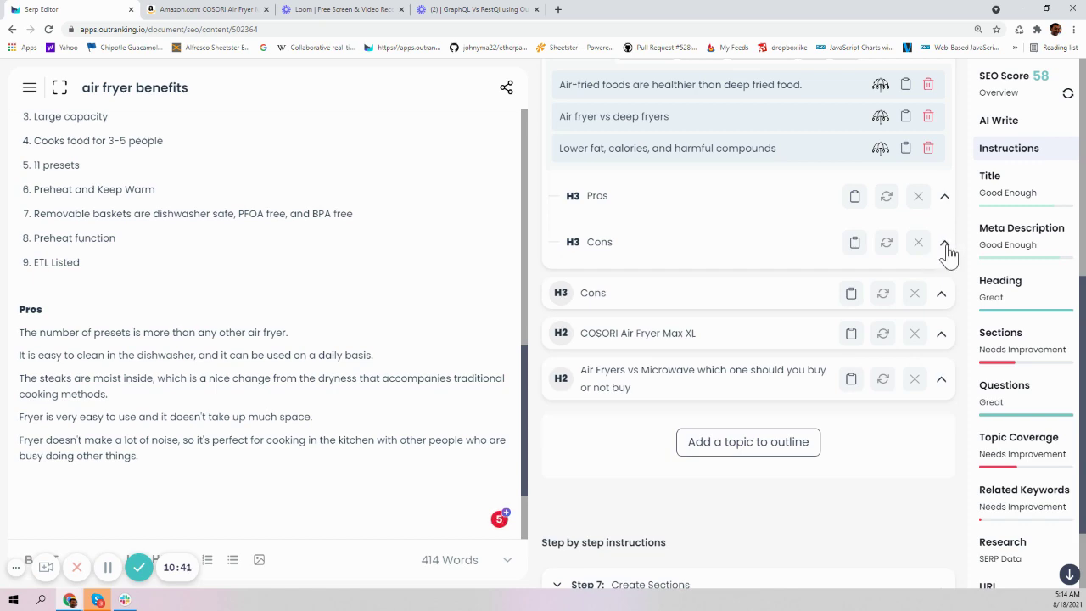
click(944, 243)
click(197, 10)
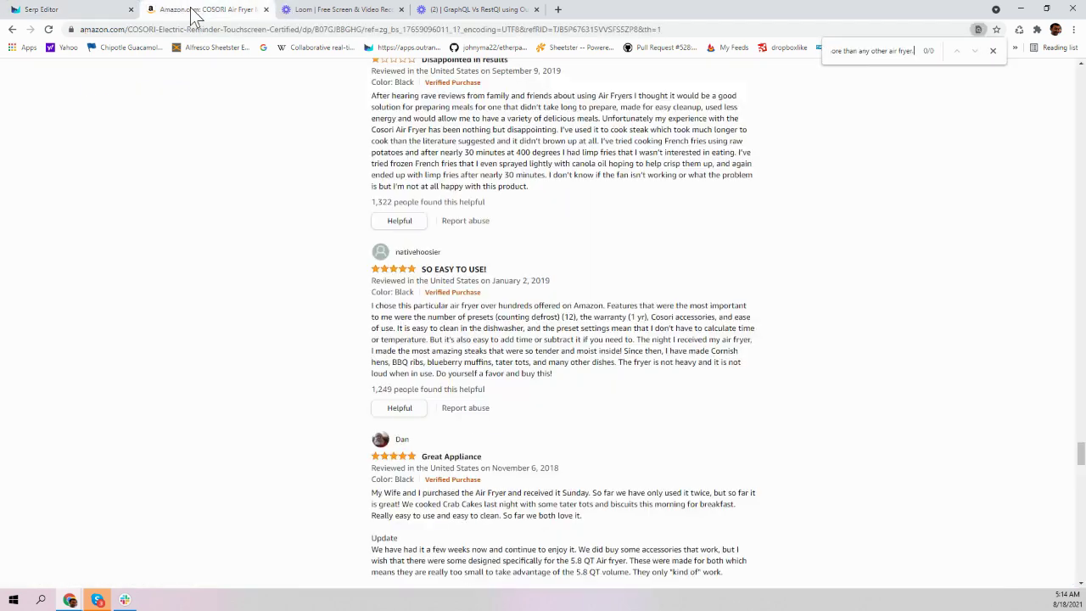
scroll(543, 291, up, 3)
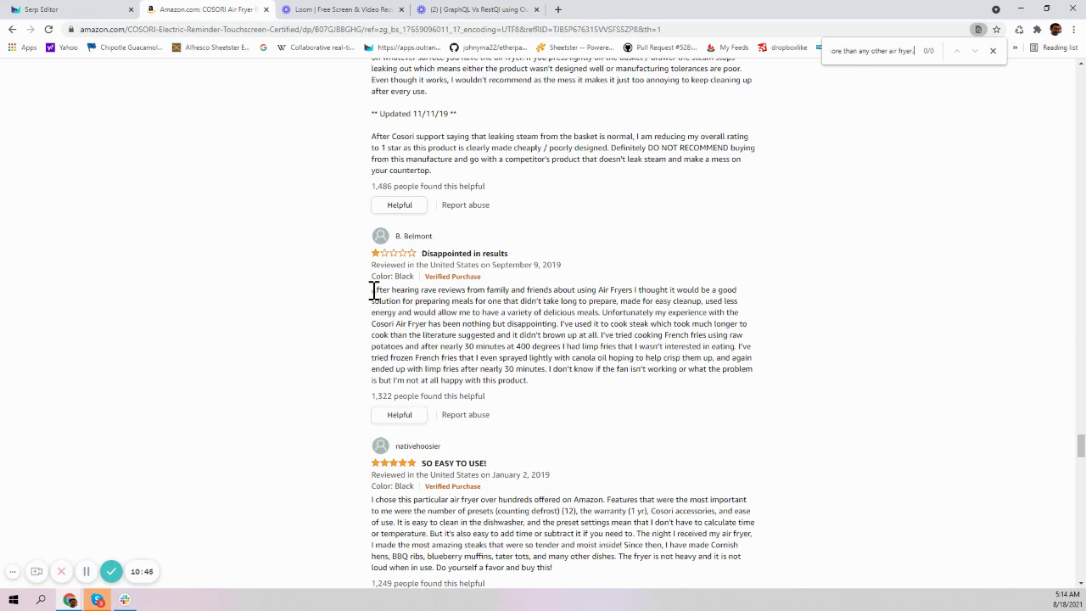
drag(373, 290, 557, 379)
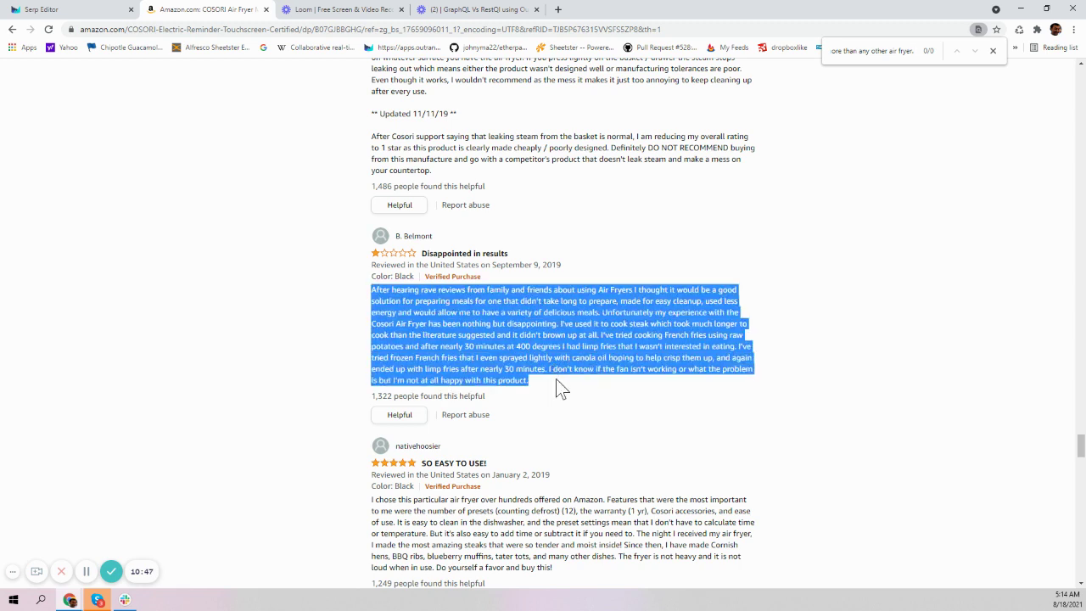
Back in the Serp Editor, save the copied Amazon review as custom source content for the "Cons" topic
click(85, 10)
click(852, 283)
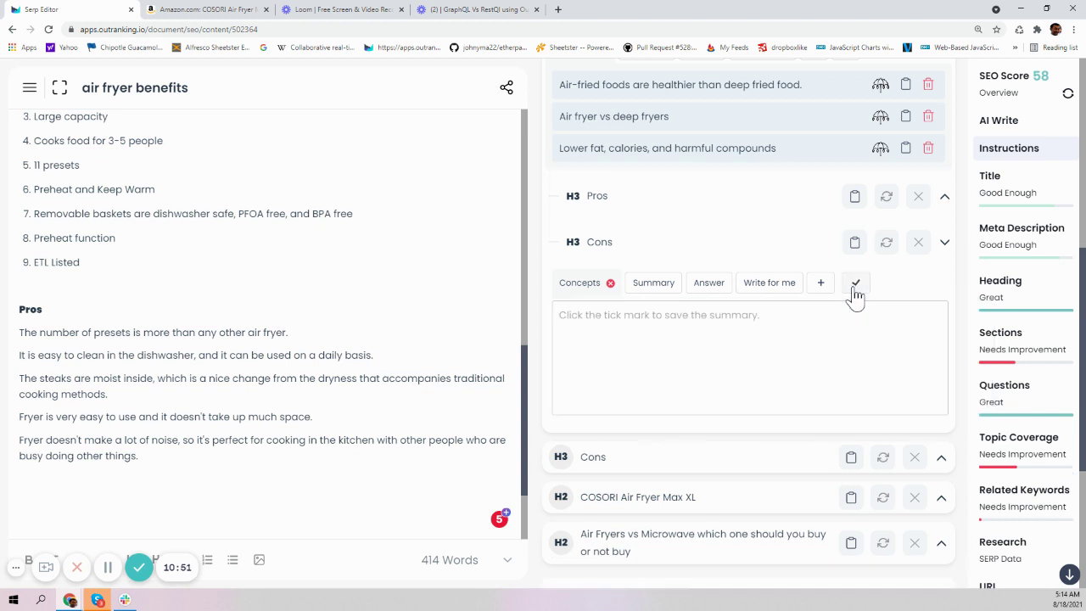
click(747, 348)
key(ctrl+v)
click(855, 283)
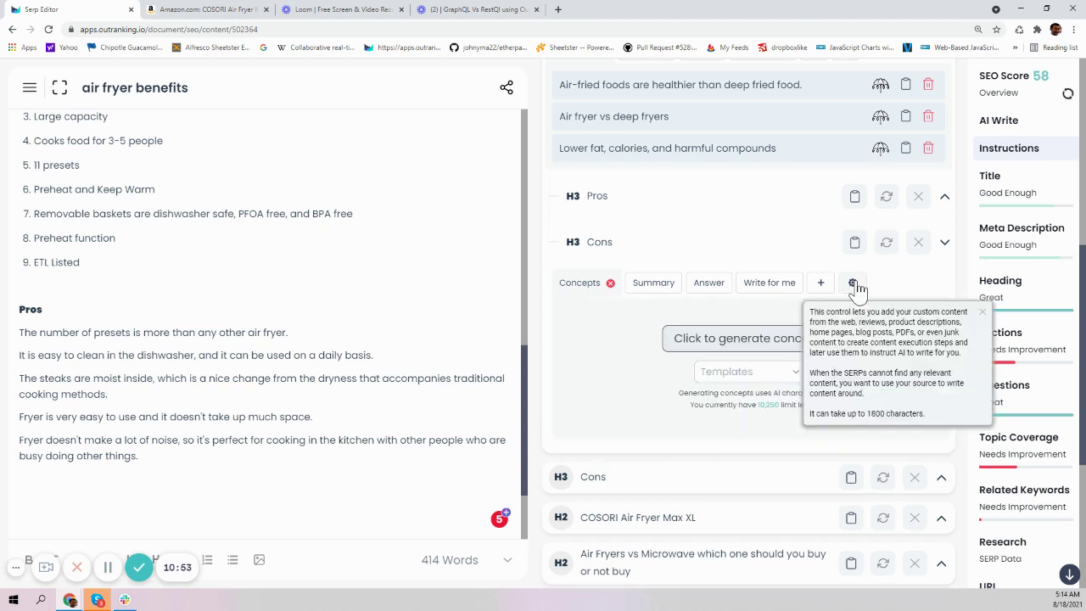
Generate concepts for the "Cons" topic using the Disadvantages template and place the cursor on the empty line below the article's Pros
click(760, 373)
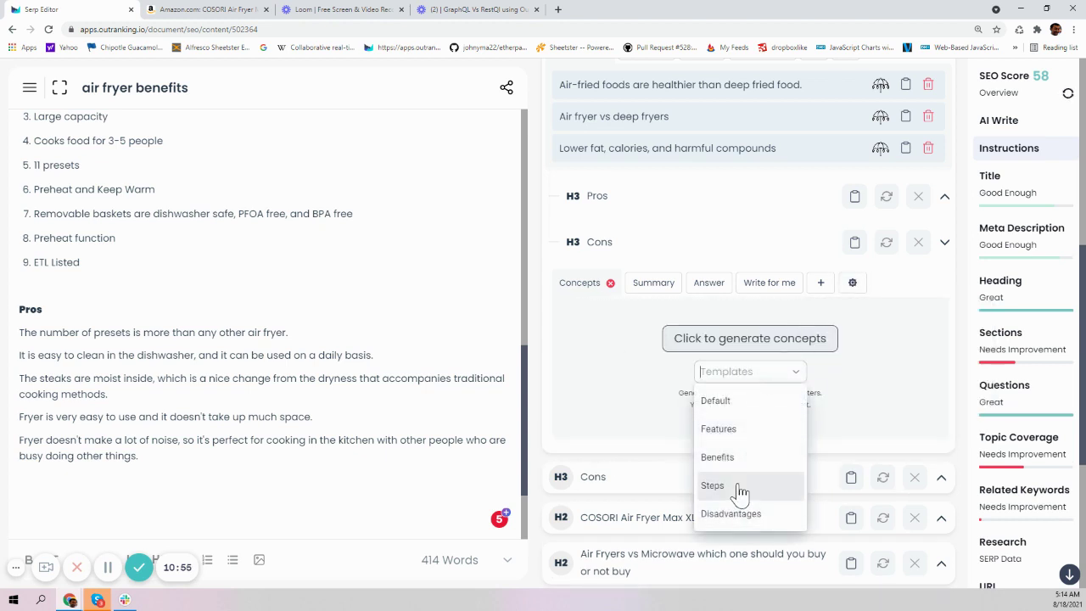
click(735, 516)
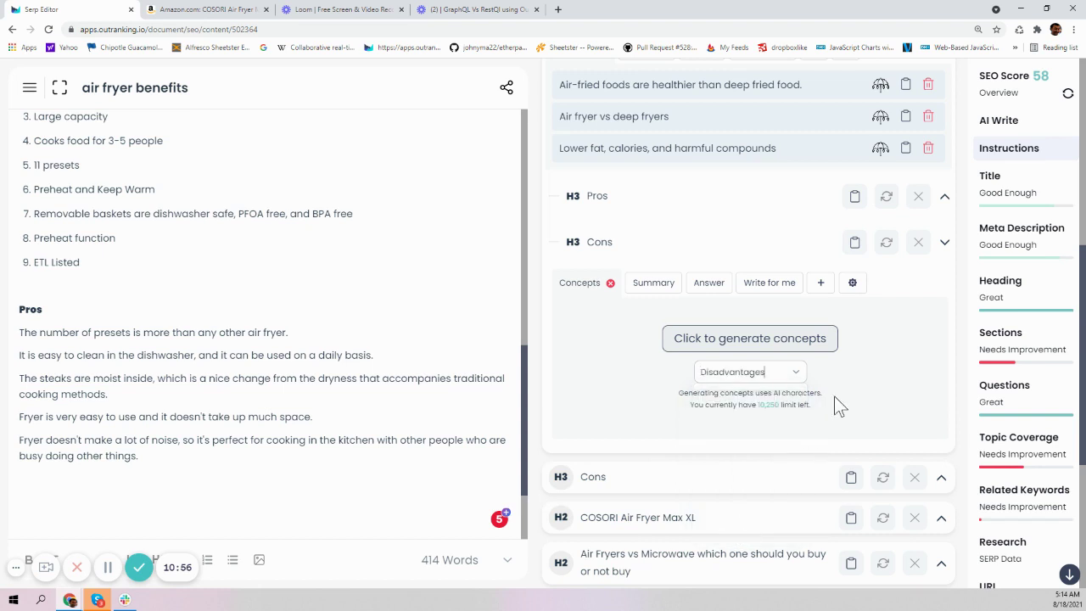
click(770, 338)
click(85, 480)
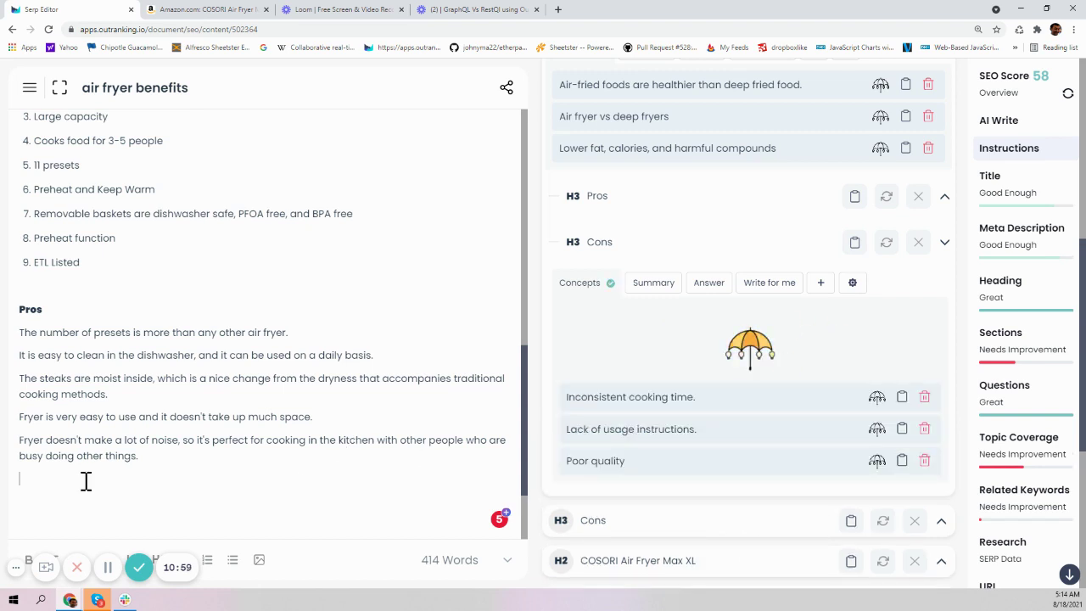